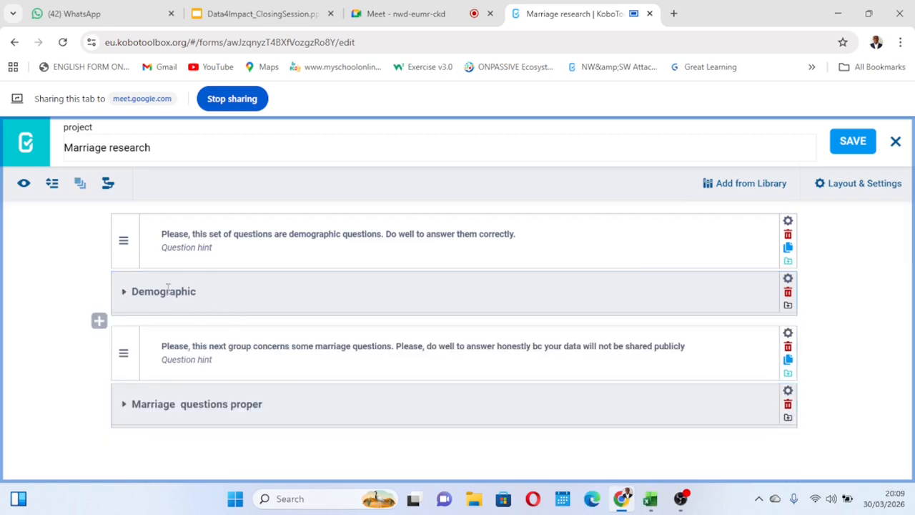
Expand the Demographic group and look through its questions down to the short video question at its end.
click(123, 293)
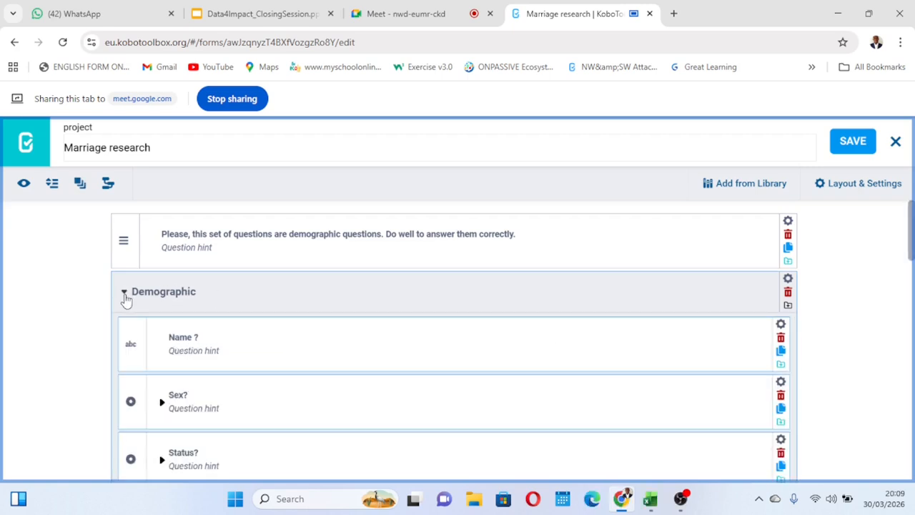
scroll(192, 330, down, 2)
scroll(192, 332, down, 7)
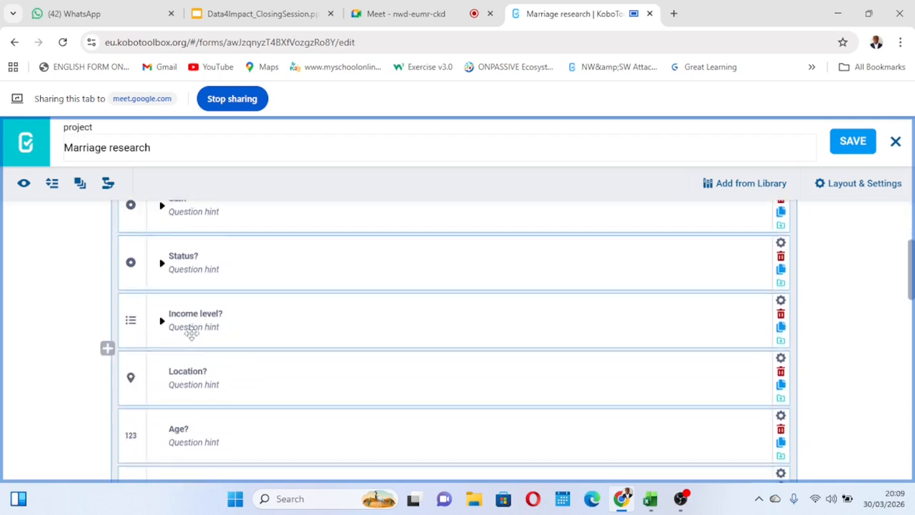
scroll(192, 336, down, 6)
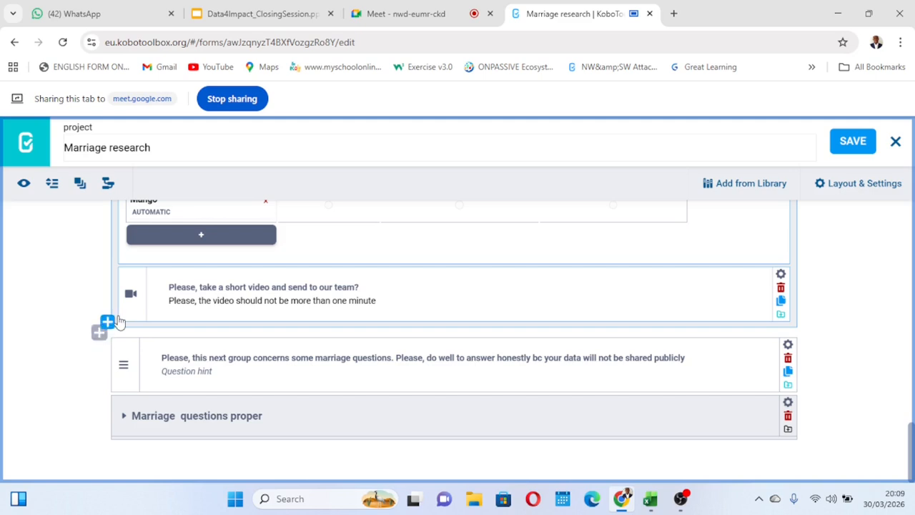
click(108, 321)
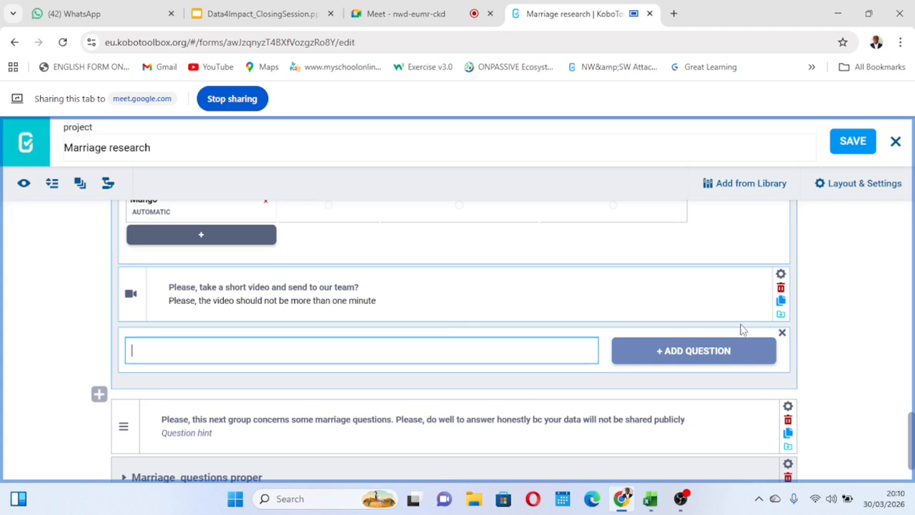
click(781, 334)
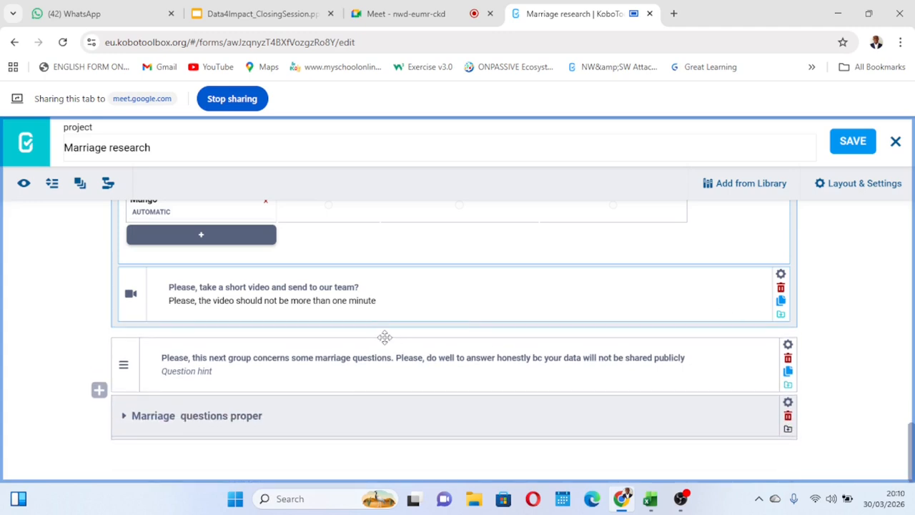
click(99, 333)
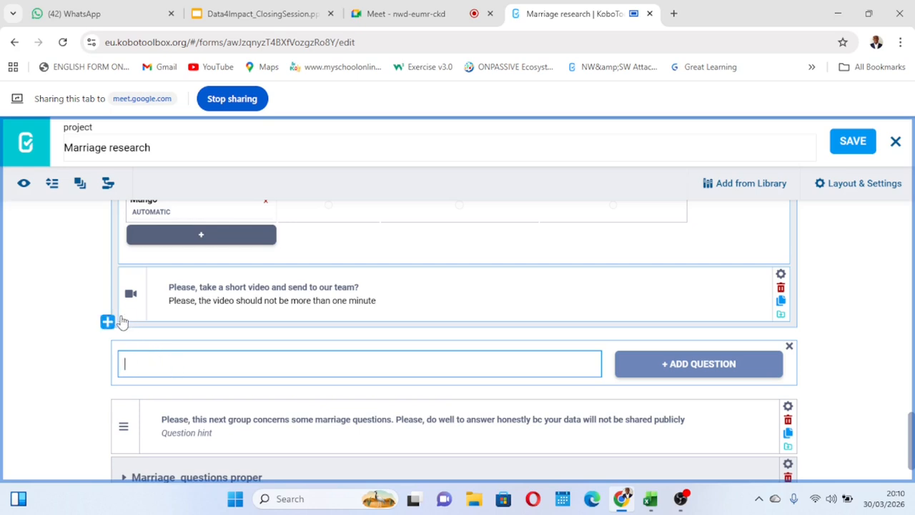
click(789, 346)
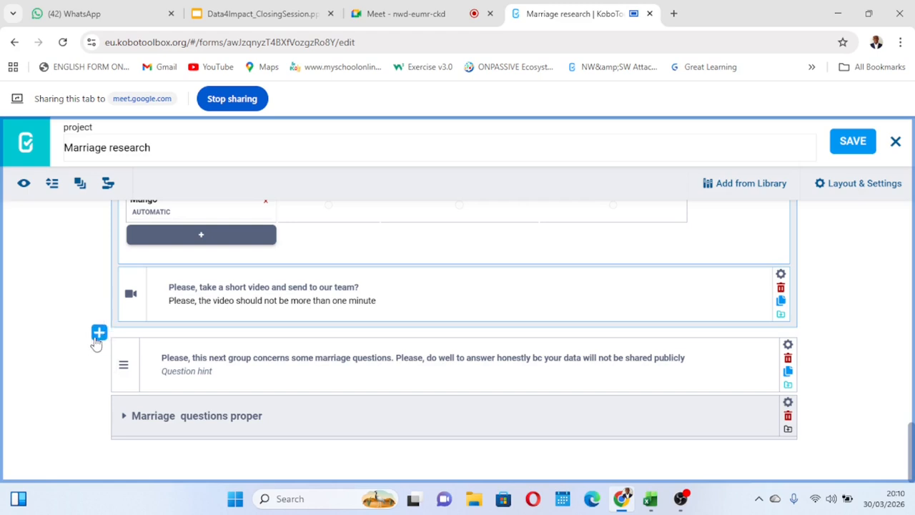
Add a Text question "Name?" between the Demographic group and the marriage questions note, and save the form.
click(99, 333)
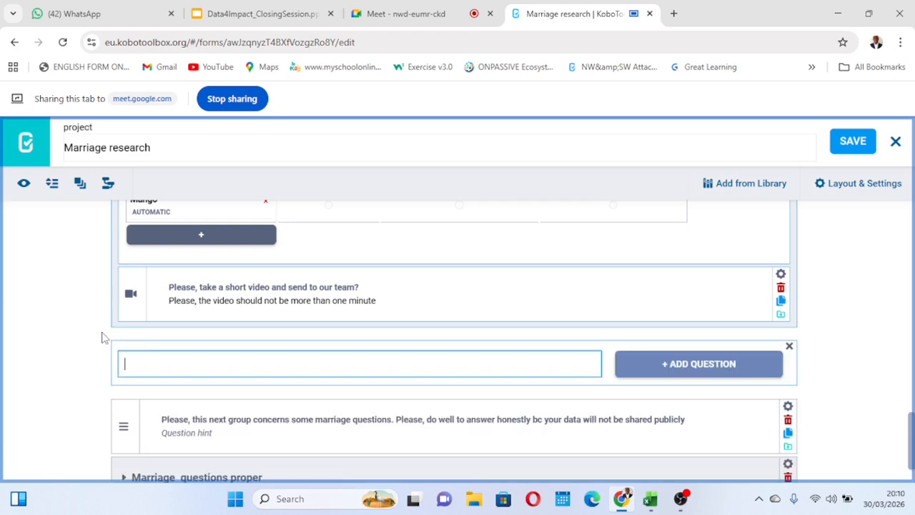
text(Name?)
click(714, 364)
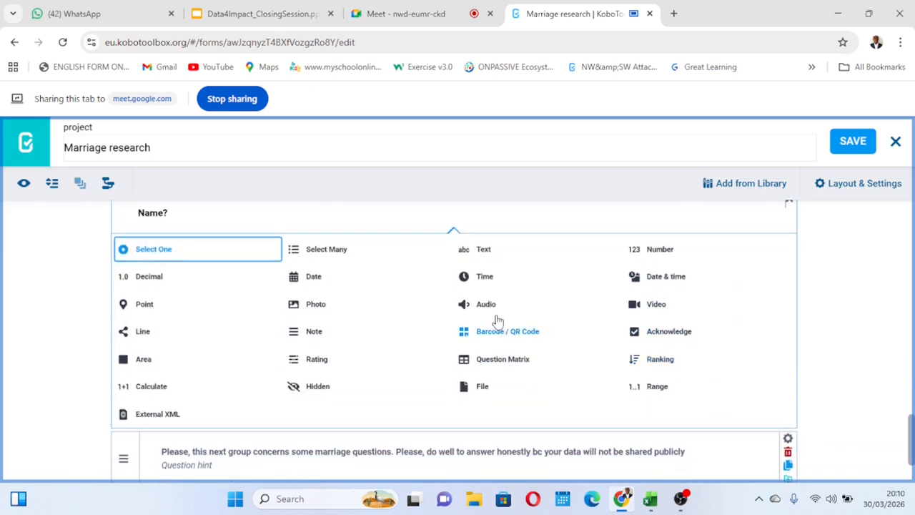
click(485, 252)
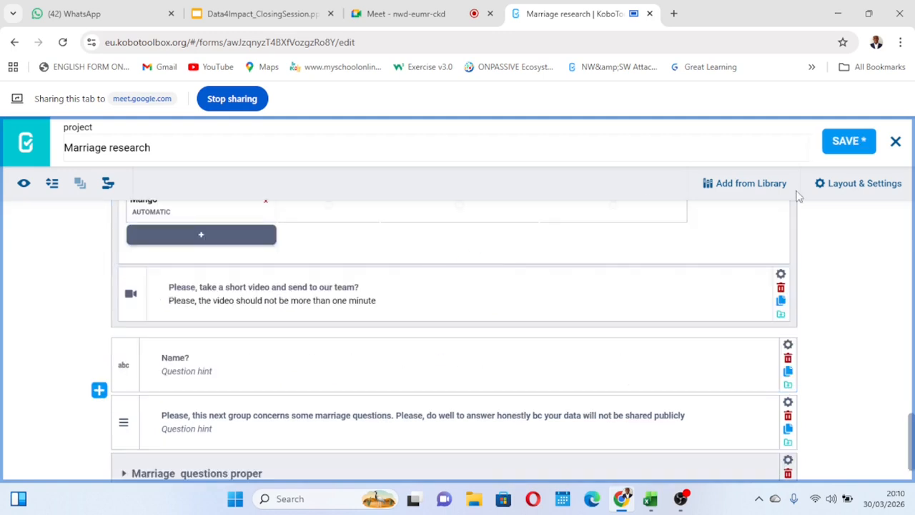
click(848, 141)
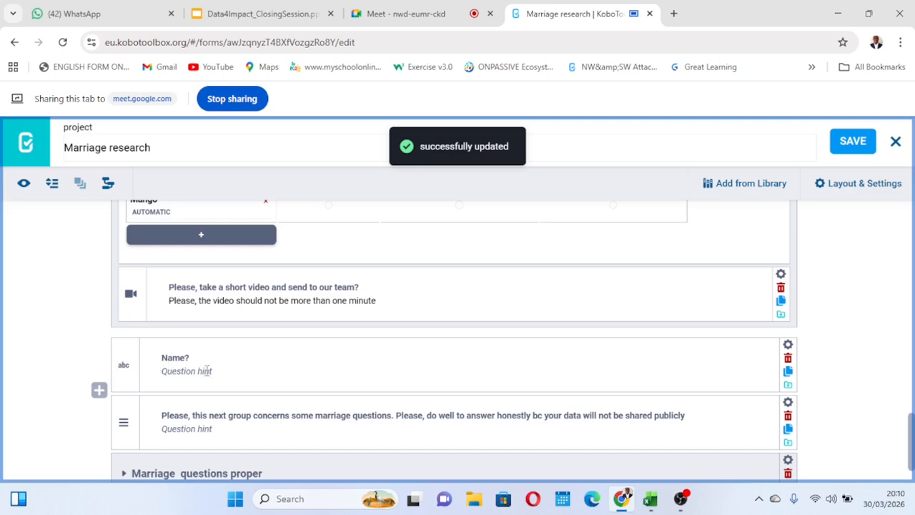
Collapse the Demographic group and delete the standalone "Name?" question directly below it.
scroll(201, 350, up, 4)
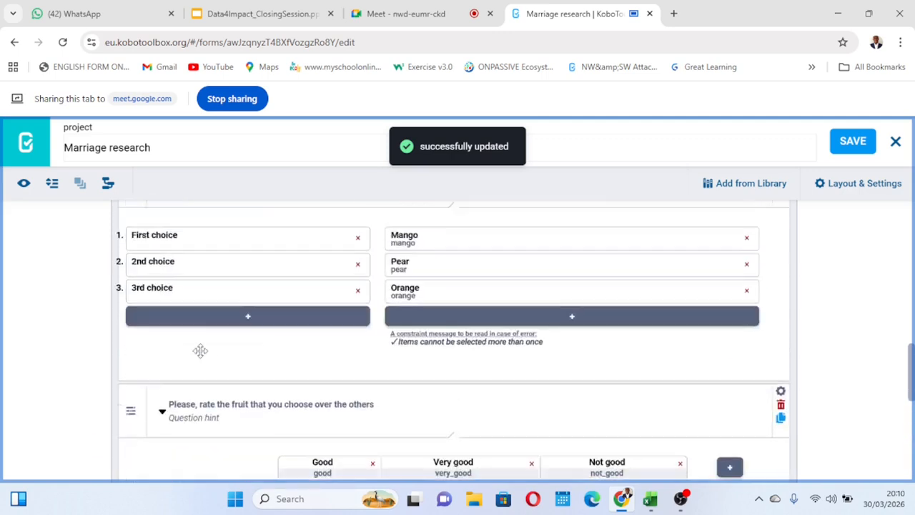
scroll(200, 350, up, 10)
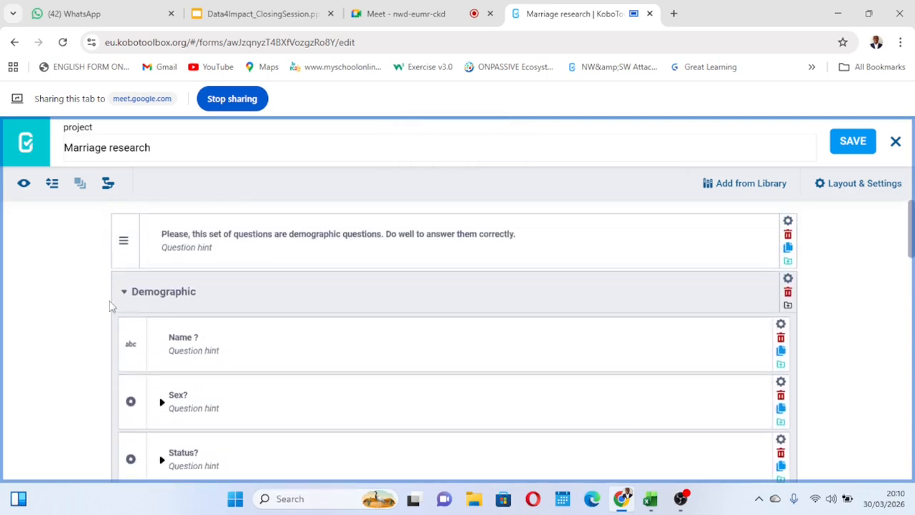
click(125, 293)
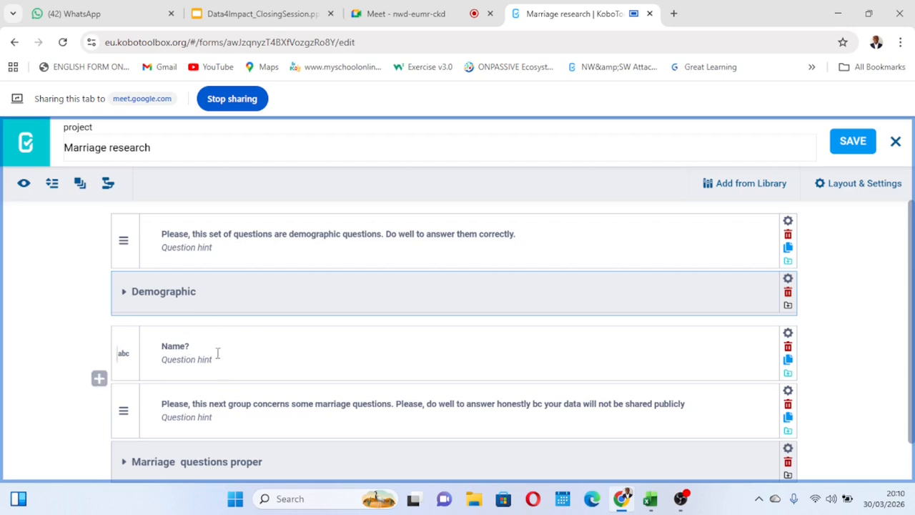
click(788, 347)
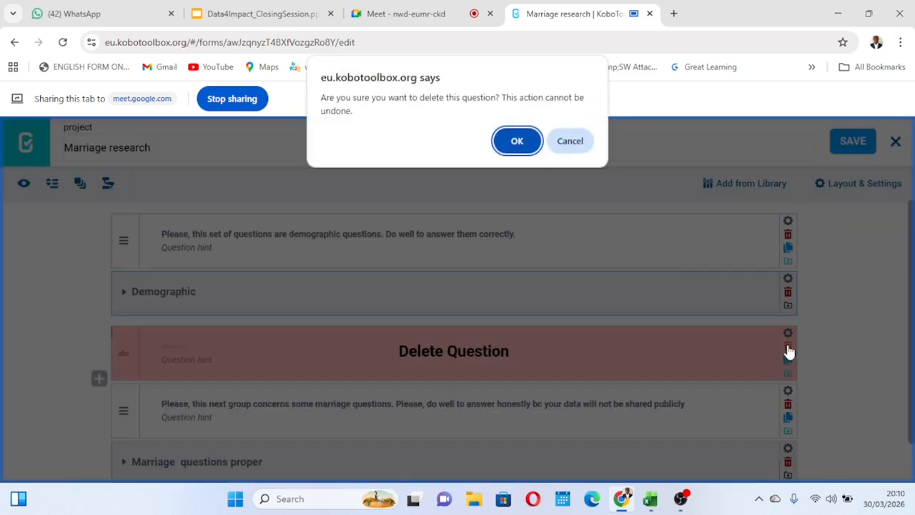
click(523, 146)
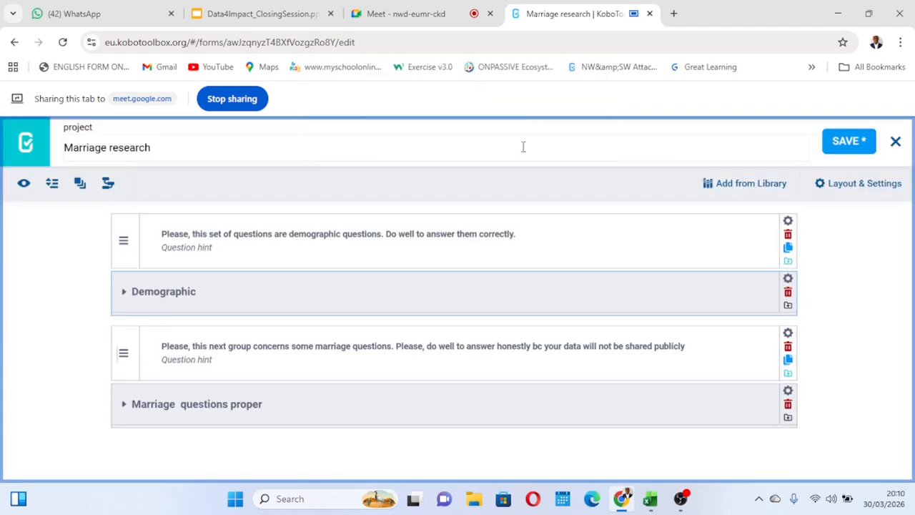
Move the "Name ?" question below "Sex?" in the Demographic group and save the form.
click(123, 297)
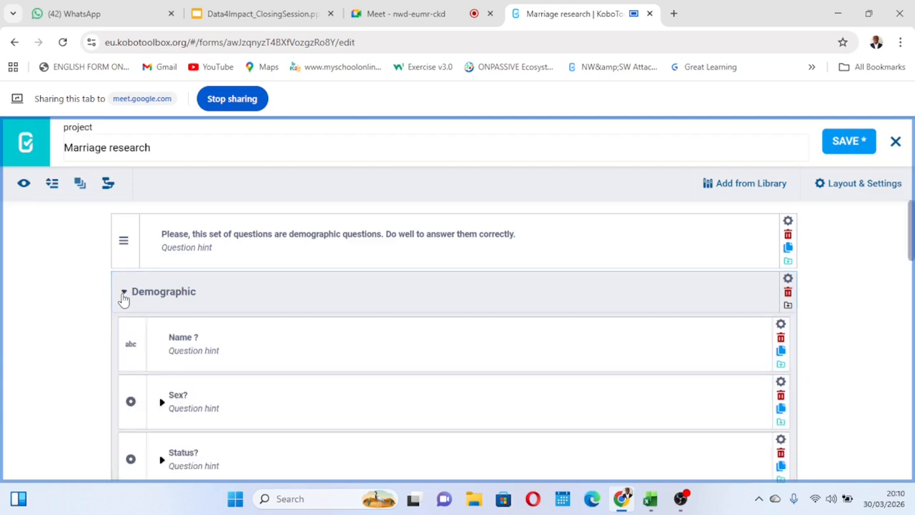
scroll(310, 376, down, 1)
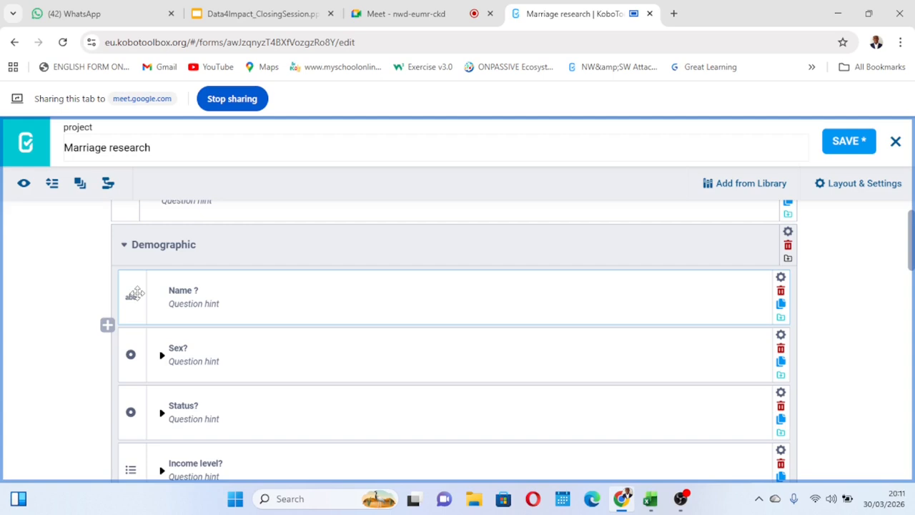
drag(136, 295, 136, 350)
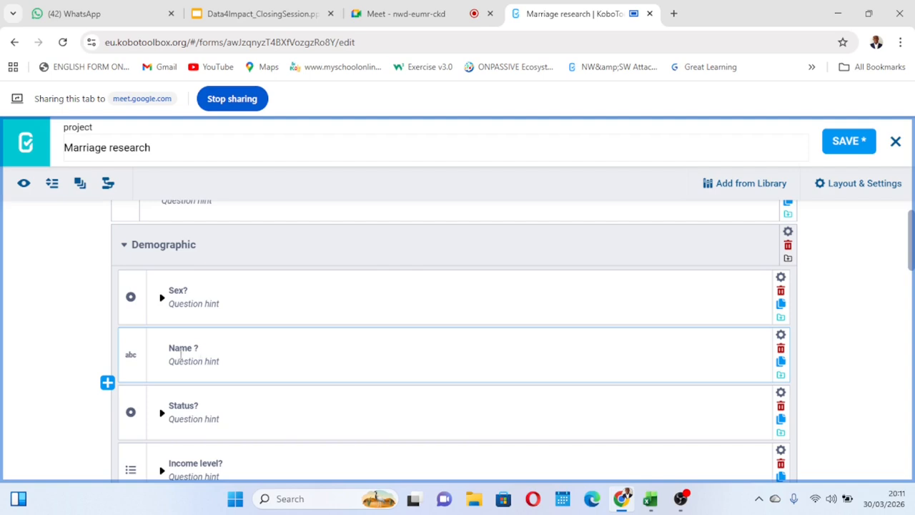
scroll(261, 357, down, 2)
scroll(262, 358, up, 1)
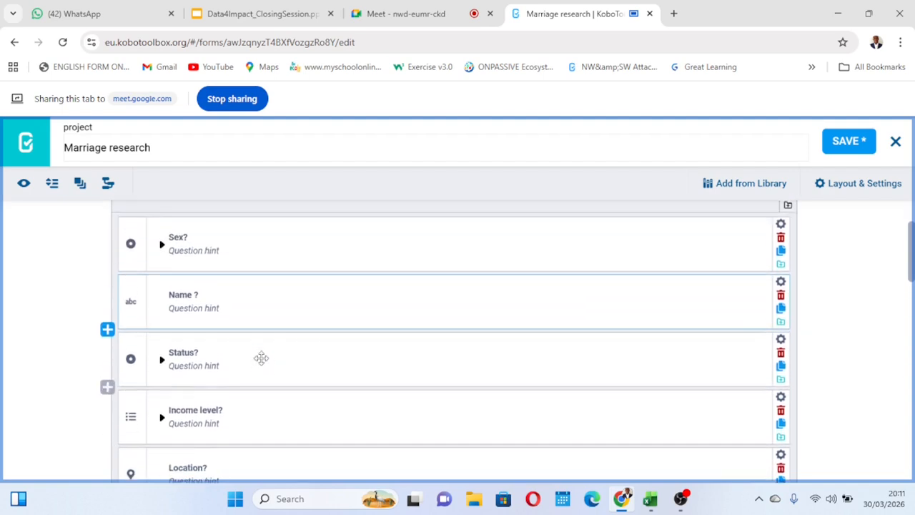
scroll(261, 358, up, 1)
scroll(261, 358, up, 1)
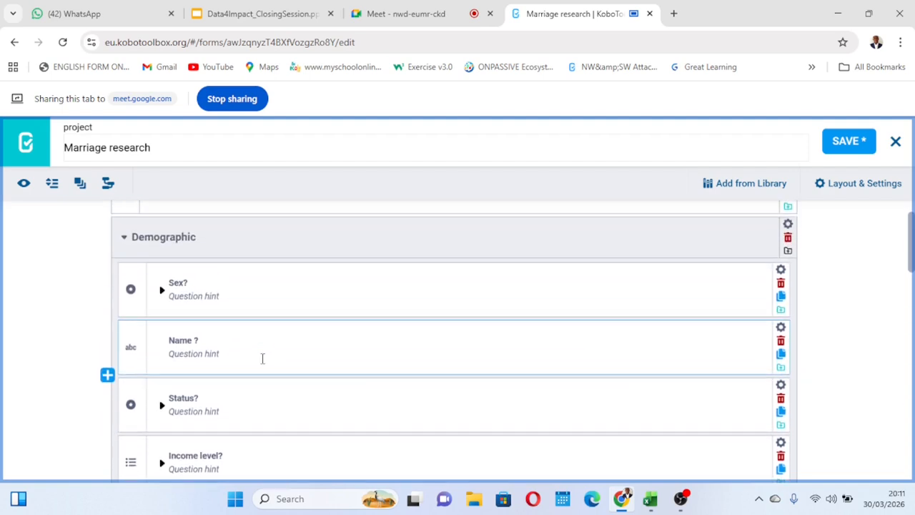
scroll(261, 358, down, 1)
scroll(257, 354, up, 1)
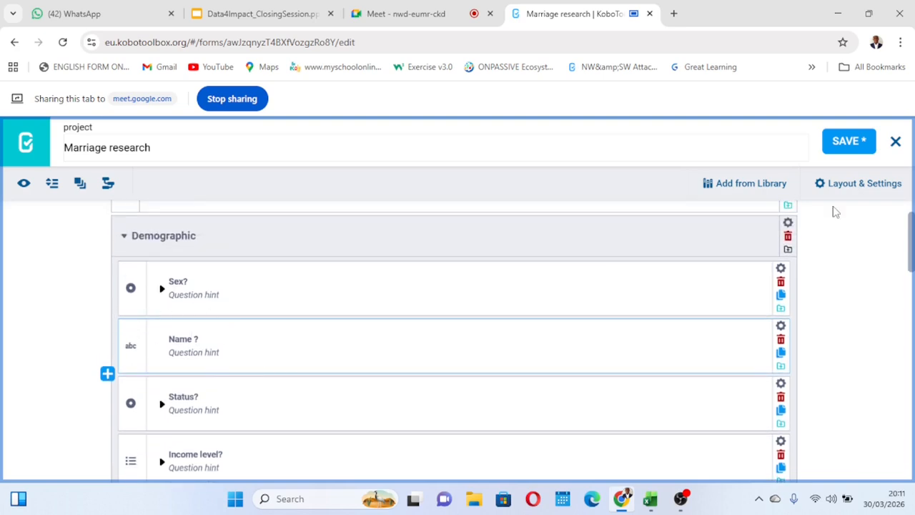
click(844, 145)
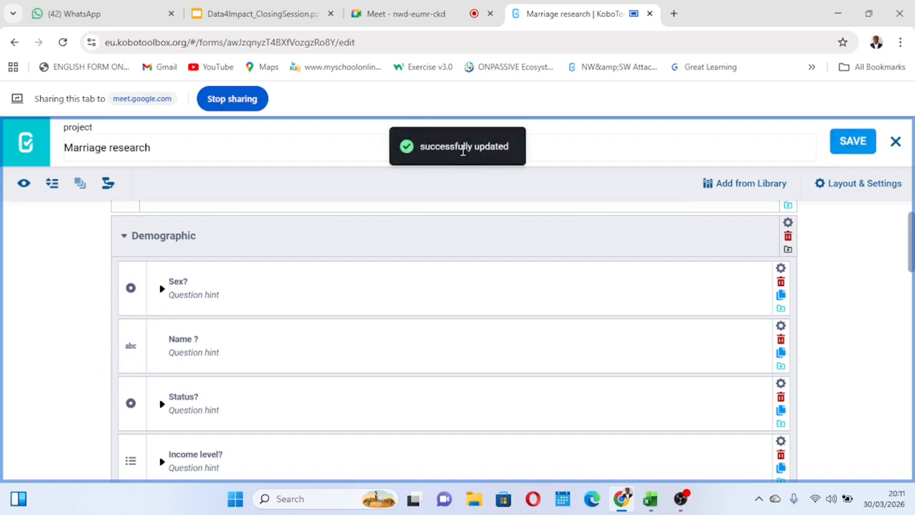
Review the order and types of the Demographic group's questions, from "Sex?" down to the preferred fruit ranking.
click(782, 145)
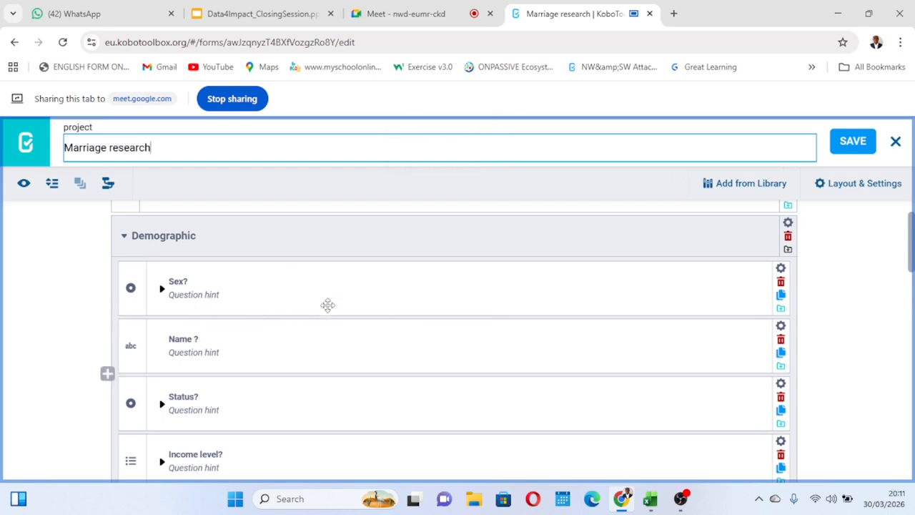
scroll(308, 327, down, 1)
scroll(308, 326, up, 1)
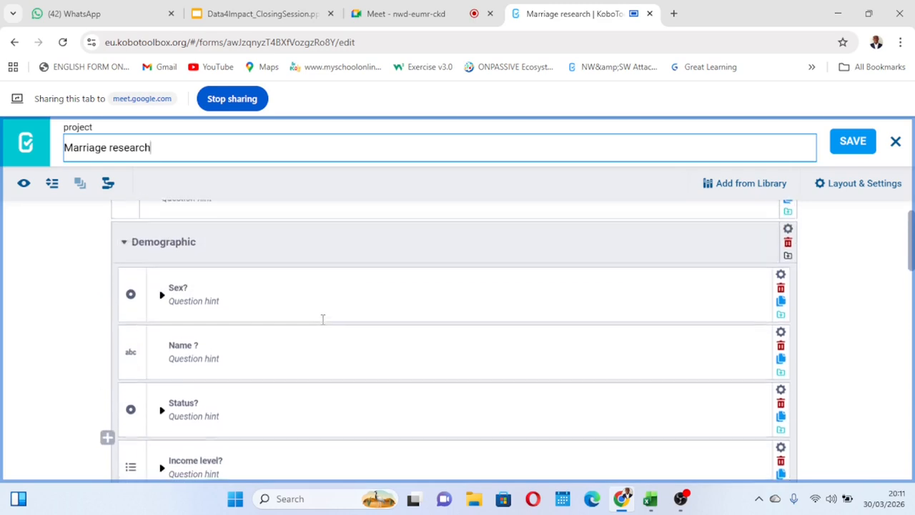
scroll(255, 333, down, 1)
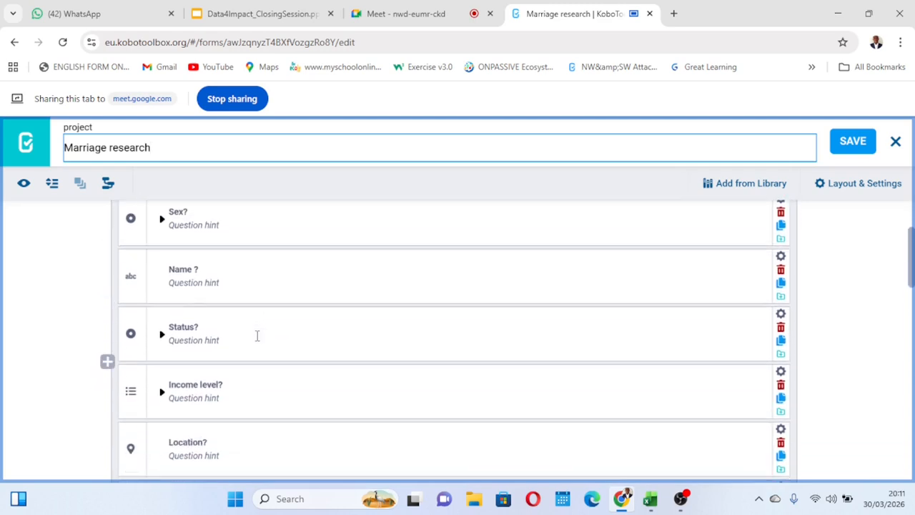
scroll(256, 335, down, 1)
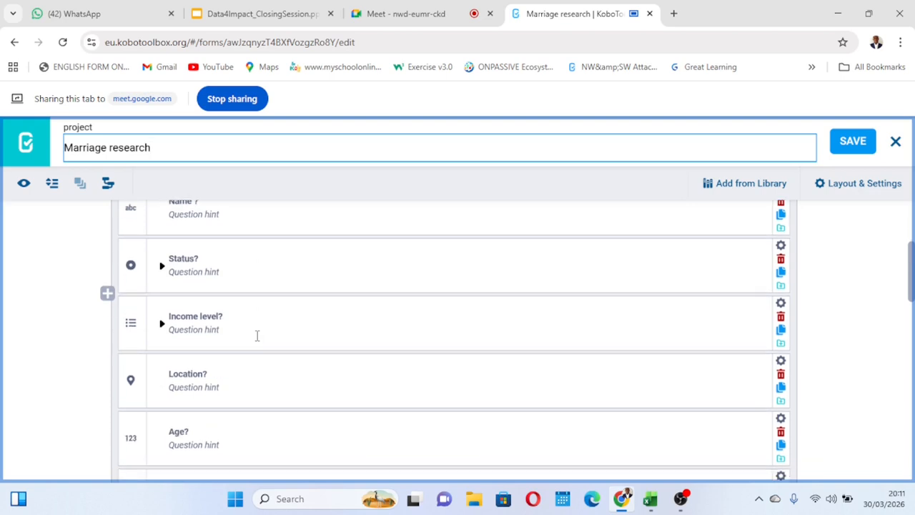
scroll(257, 335, down, 2)
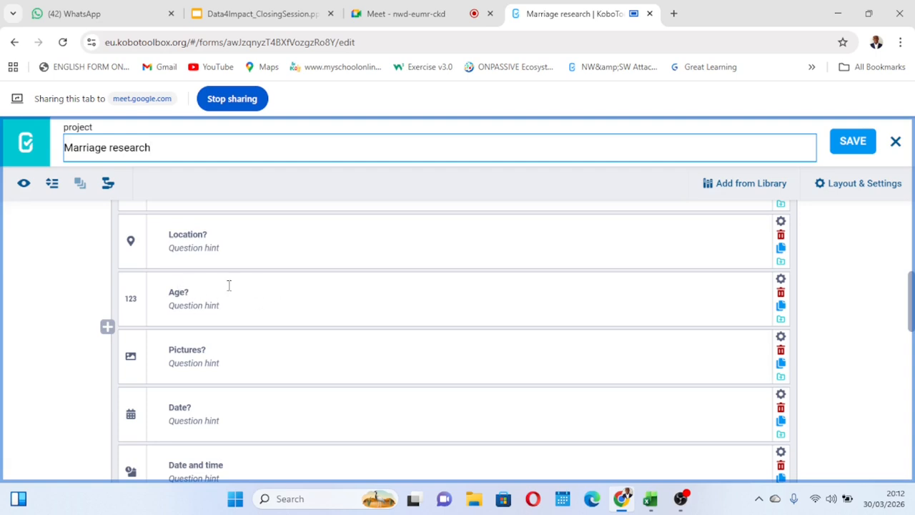
scroll(311, 303, down, 1)
scroll(311, 303, up, 1)
scroll(243, 296, up, 1)
scroll(243, 296, down, 1)
scroll(243, 296, up, 1)
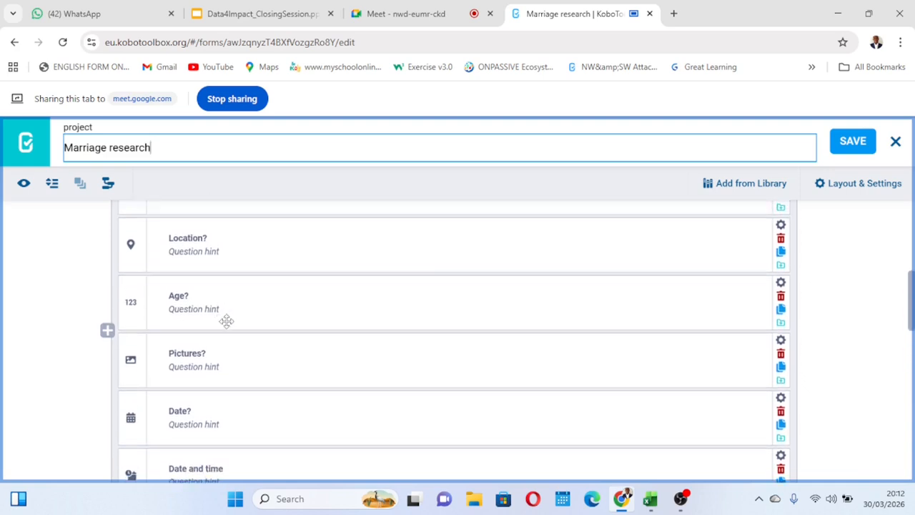
scroll(207, 315, down, 1)
scroll(531, 307, up, 1)
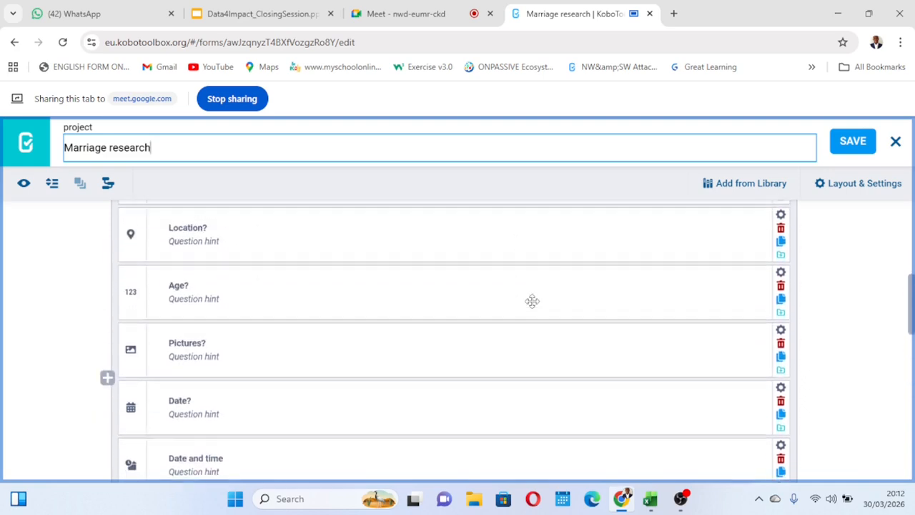
scroll(533, 302, down, 1)
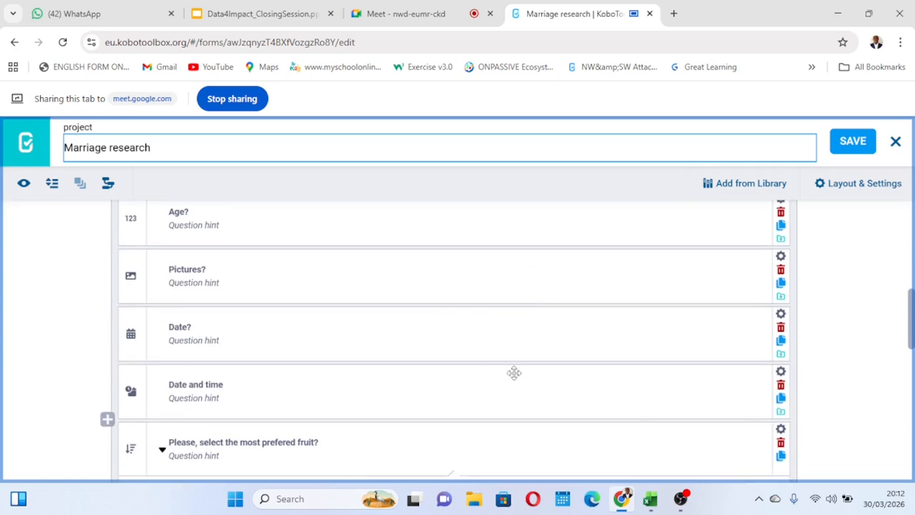
Duplicate the "Age?" question in the Demographic group and delete the duplicate.
scroll(500, 357, up, 1)
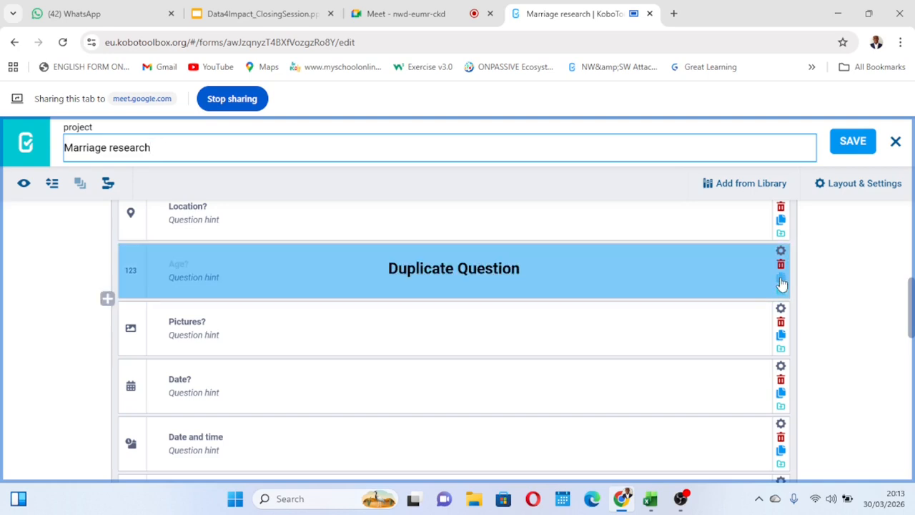
click(780, 280)
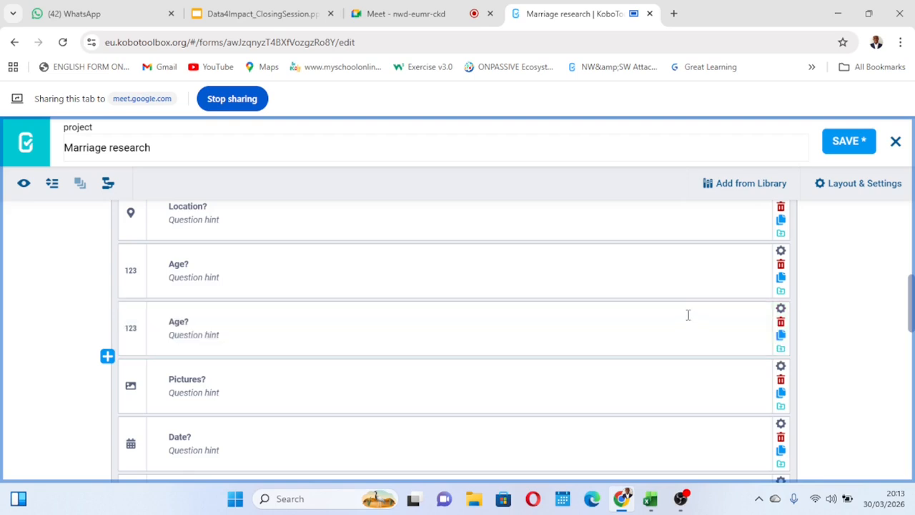
click(780, 323)
click(514, 140)
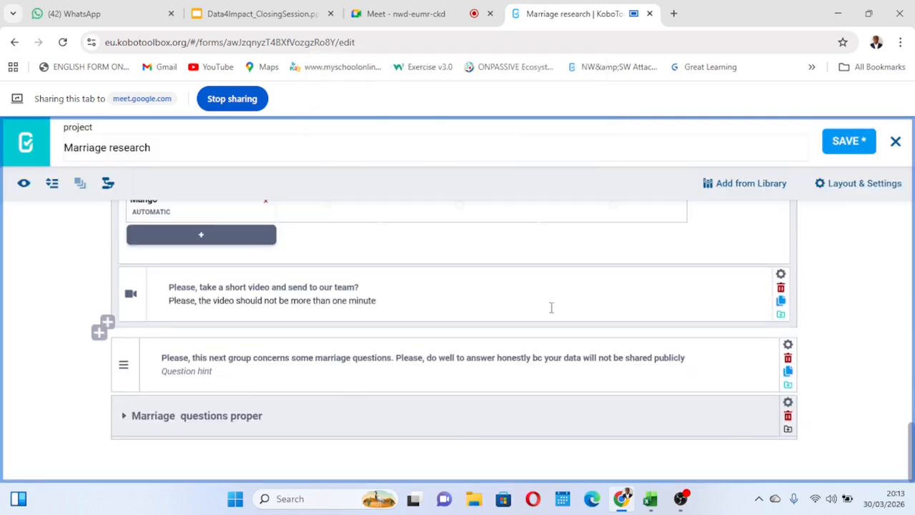
scroll(441, 346, up, 20)
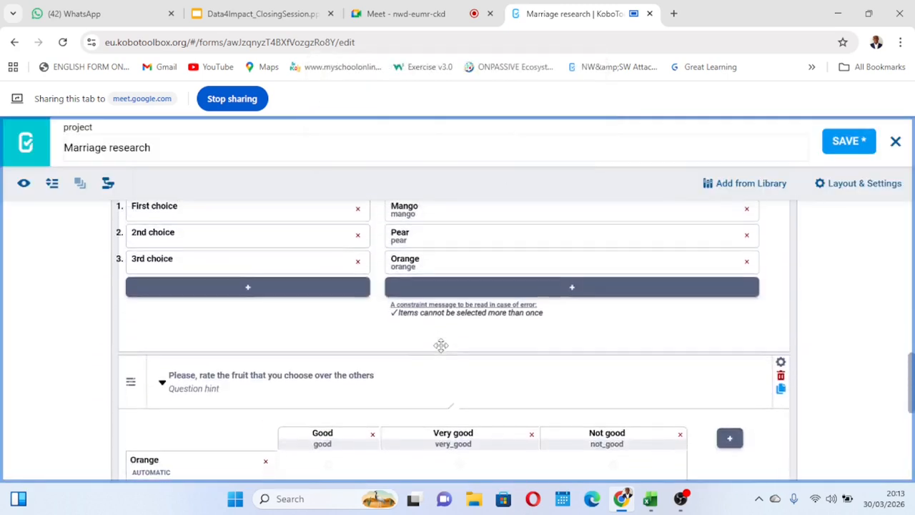
Add a validation criteria condition to the "Age?" question in the Demographic group.
scroll(442, 345, down, 1)
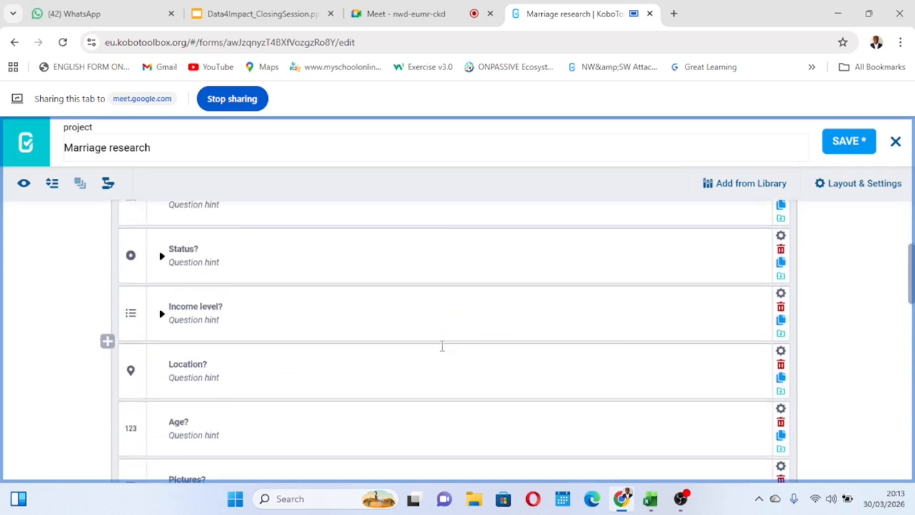
scroll(442, 345, up, 2)
scroll(441, 346, down, 3)
scroll(441, 346, down, 1)
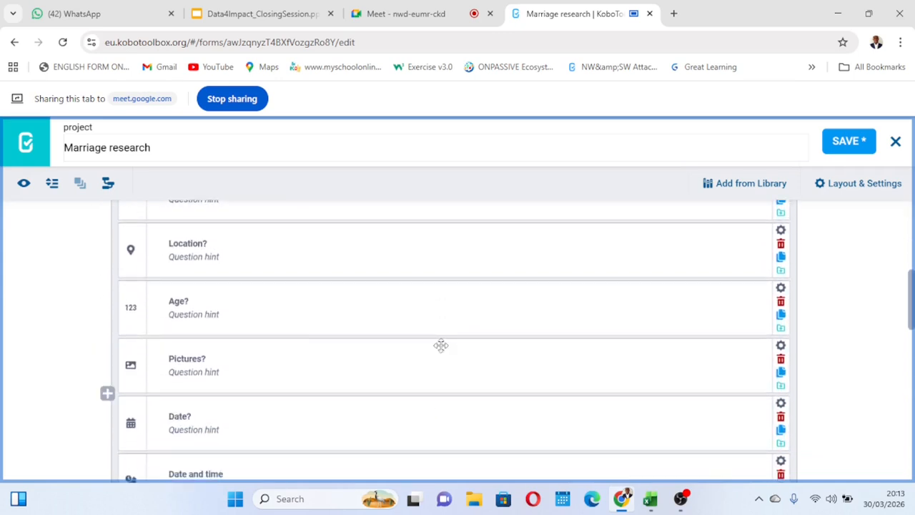
click(780, 289)
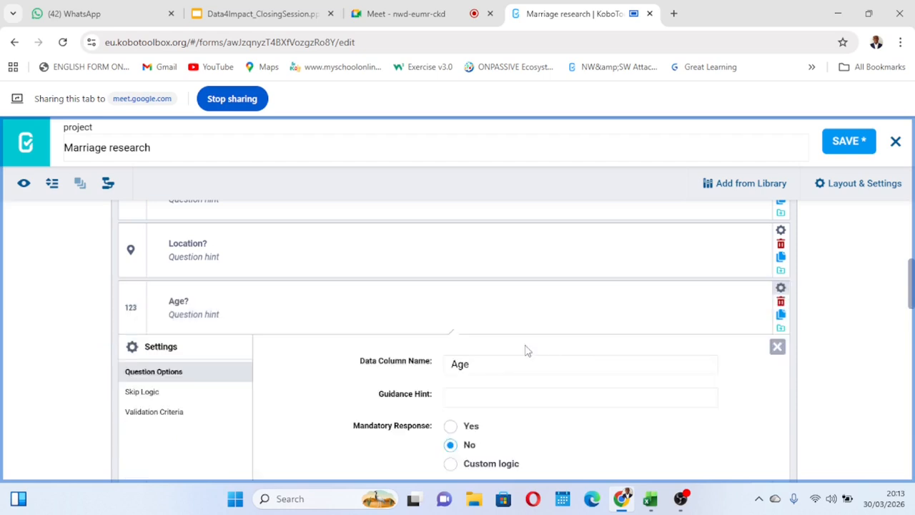
scroll(525, 349, down, 2)
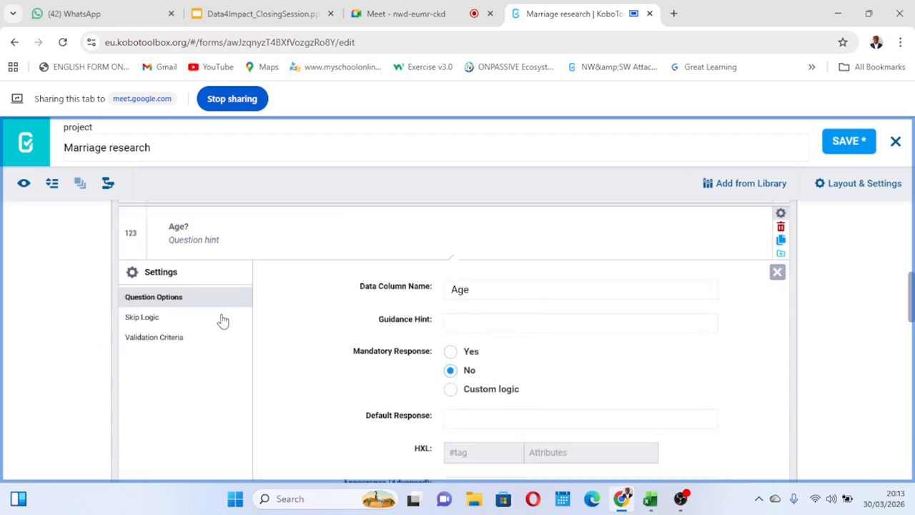
click(154, 342)
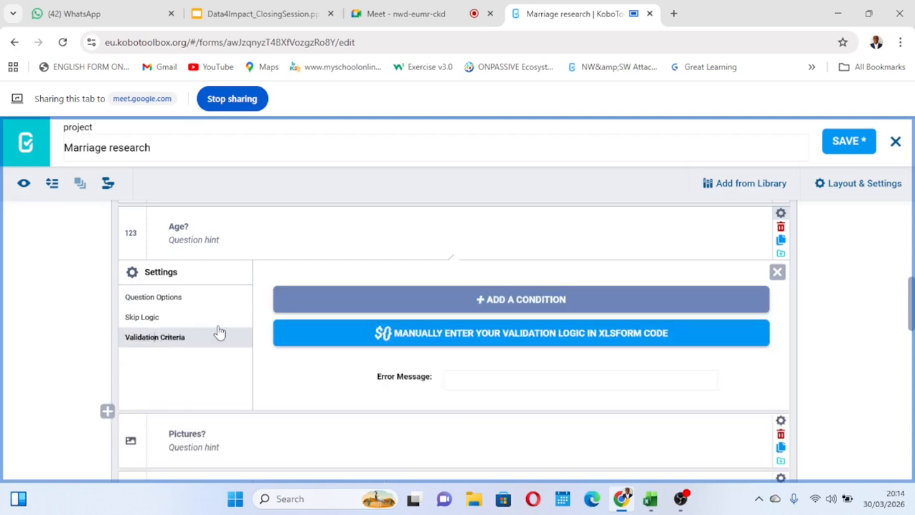
click(509, 299)
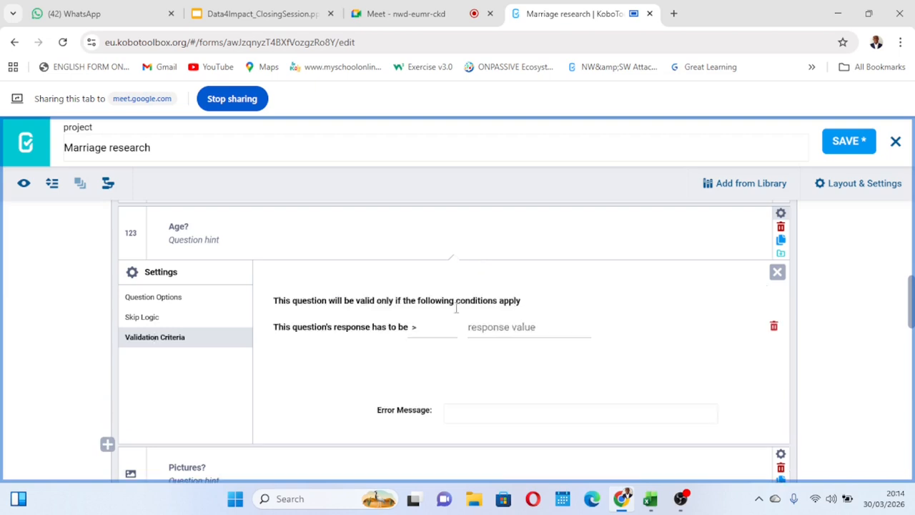
Set the "Age?" validation condition to equal (=) 20 and save the form.
click(426, 333)
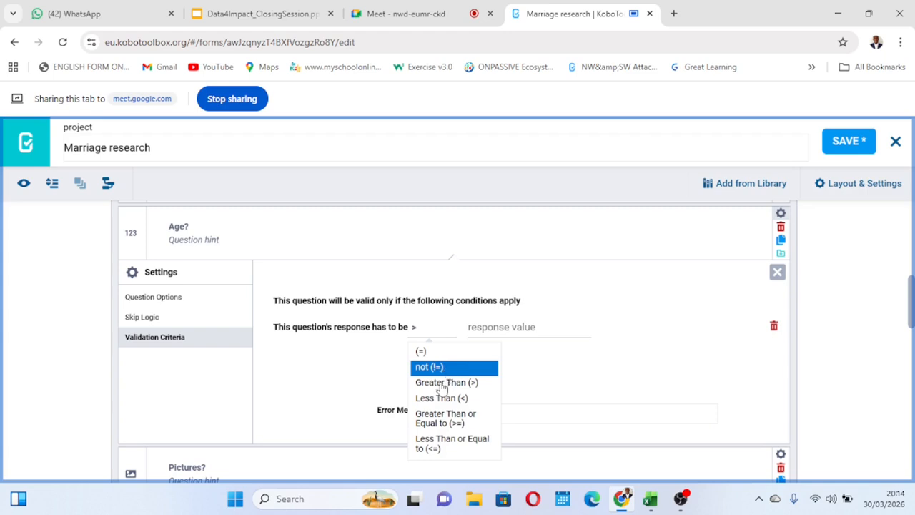
click(442, 353)
click(503, 325)
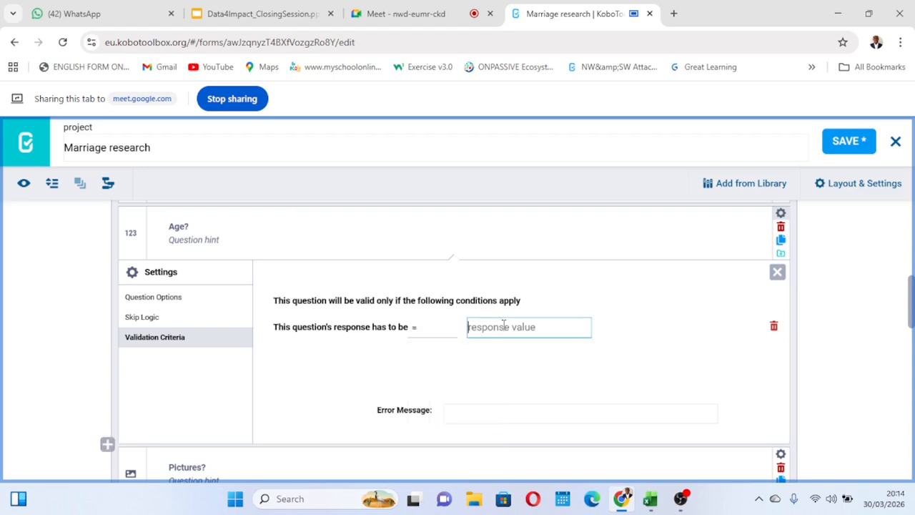
text(20)
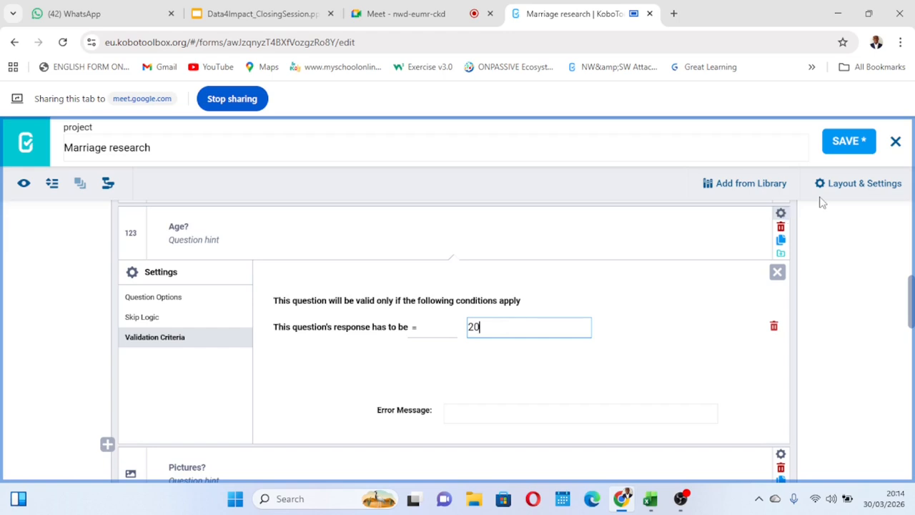
click(842, 143)
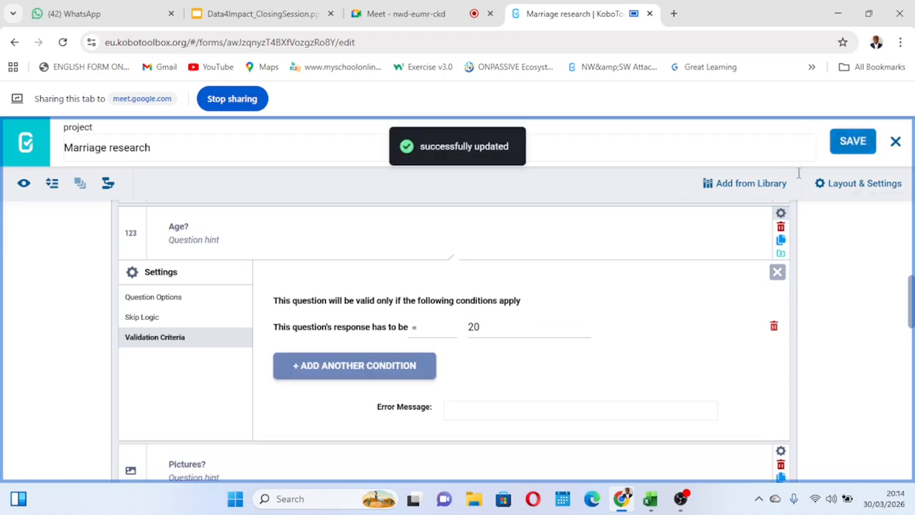
Preview the form, test the "Age?" question with the answer 20, and close the preview.
scroll(565, 250, up, 6)
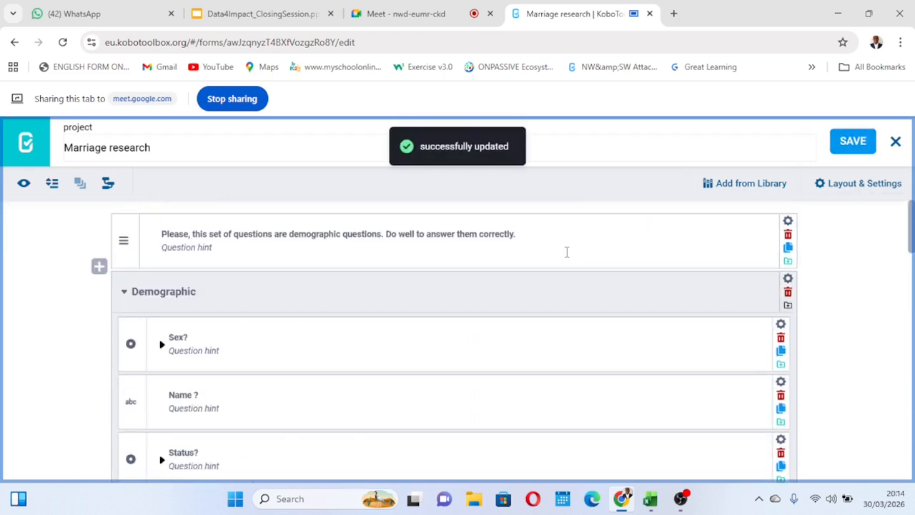
click(23, 184)
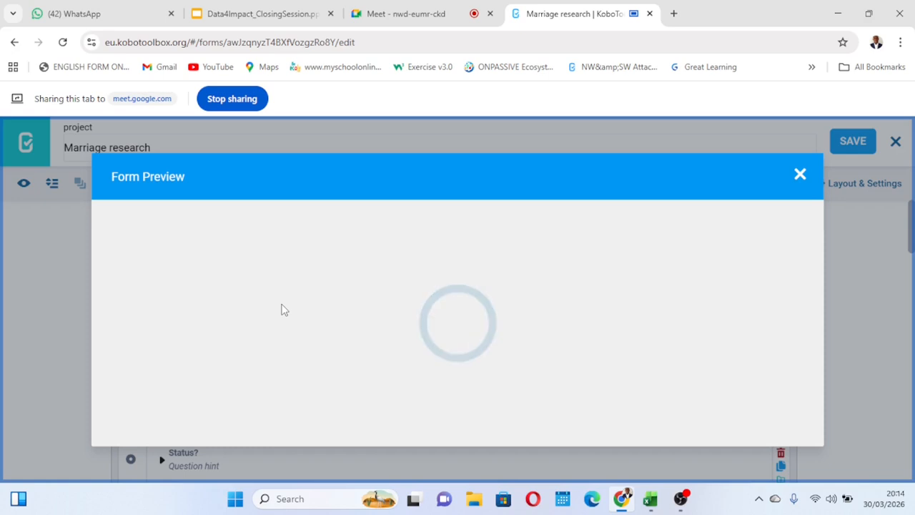
scroll(282, 309, down, 6)
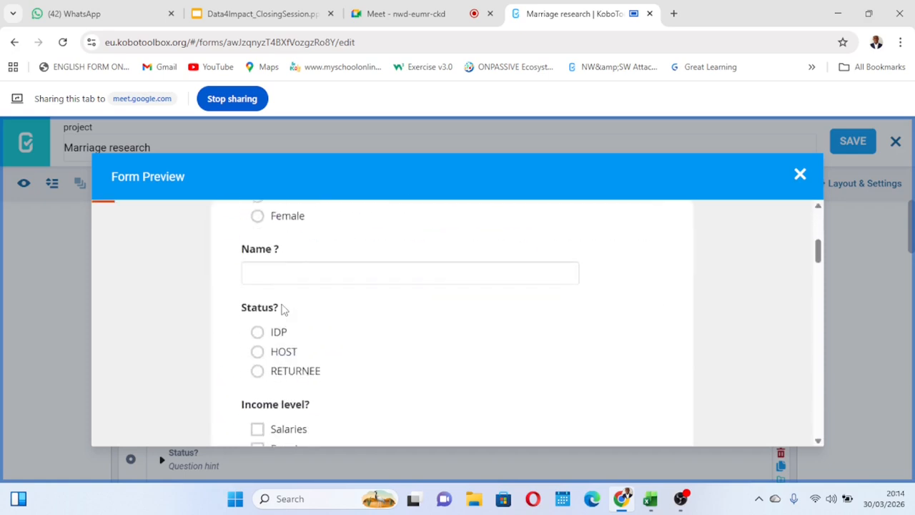
scroll(282, 308, up, 1)
scroll(282, 308, down, 4)
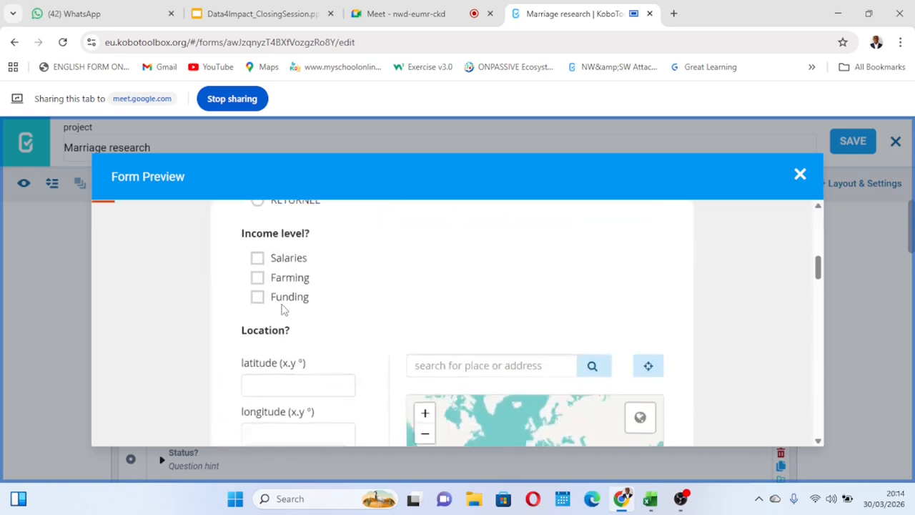
scroll(282, 309, up, 2)
scroll(282, 309, up, 5)
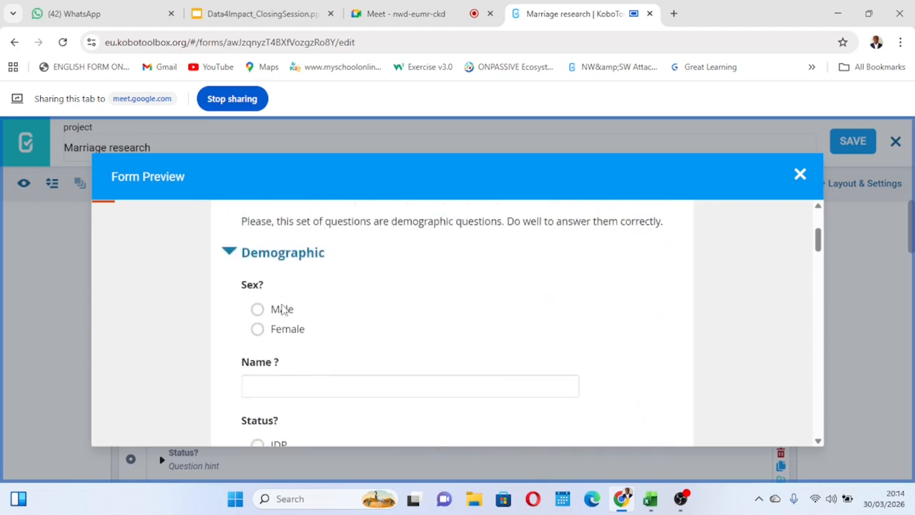
scroll(283, 308, down, 8)
scroll(283, 309, down, 8)
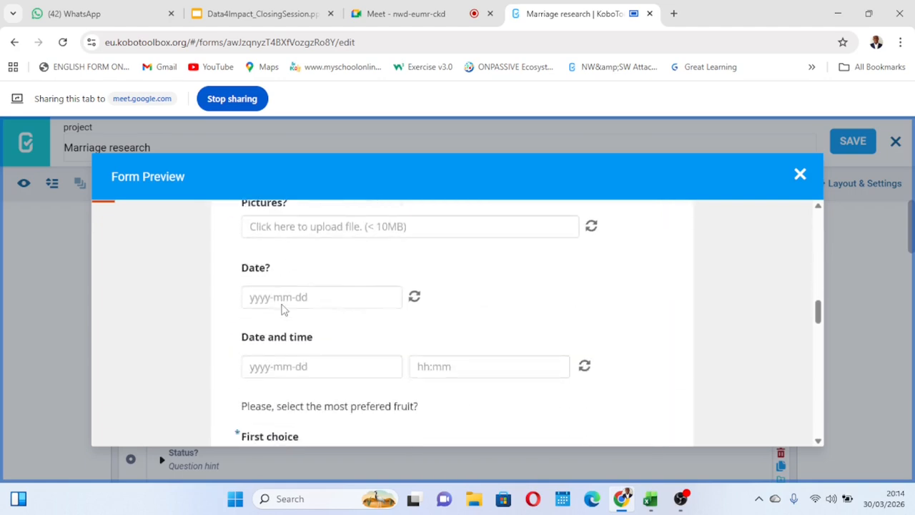
scroll(283, 309, up, 10)
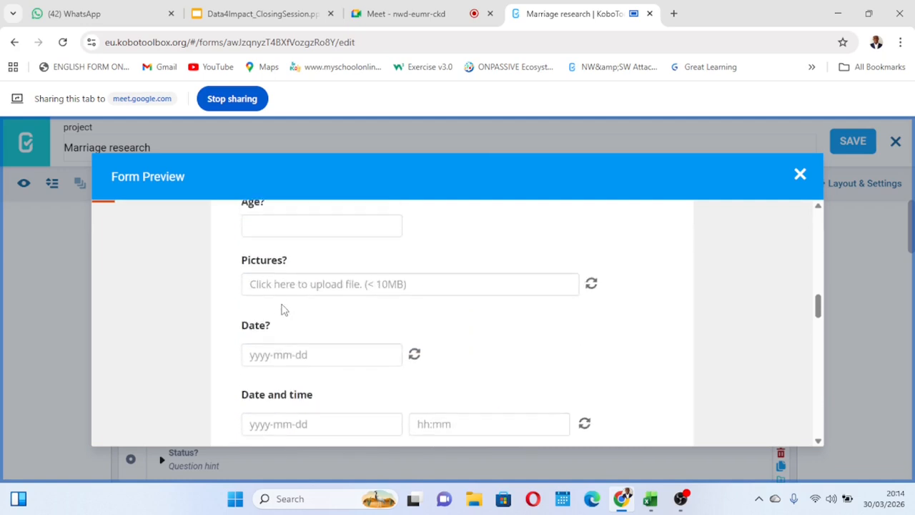
click(269, 311)
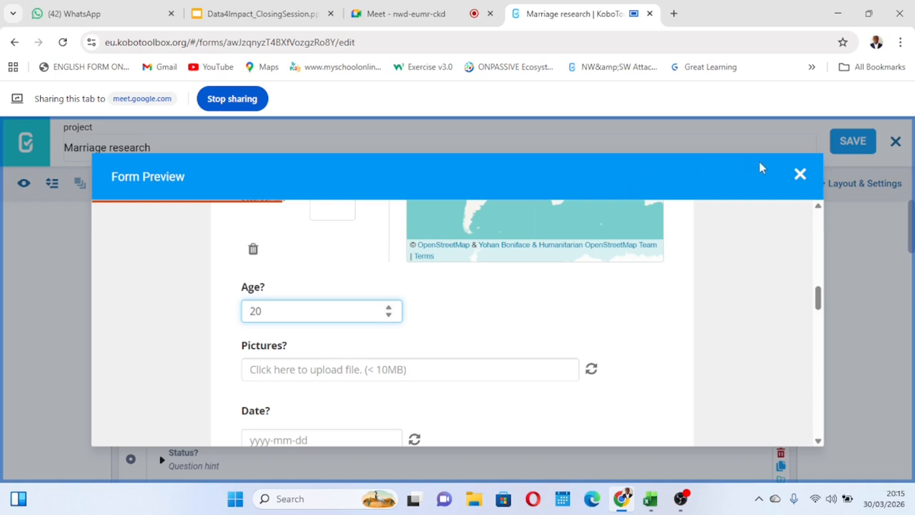
click(800, 173)
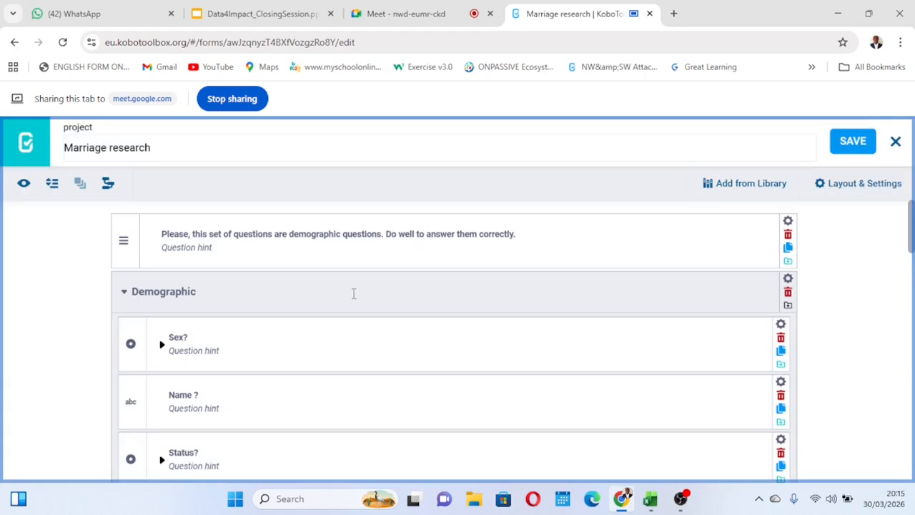
Change the "Age?" validation condition to not (!=) 20 and save the form.
scroll(353, 293, down, 2)
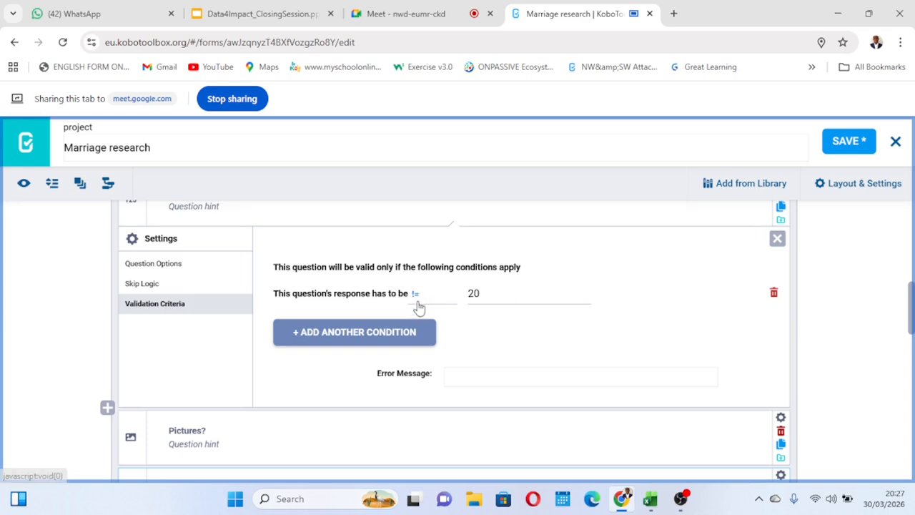
click(496, 294)
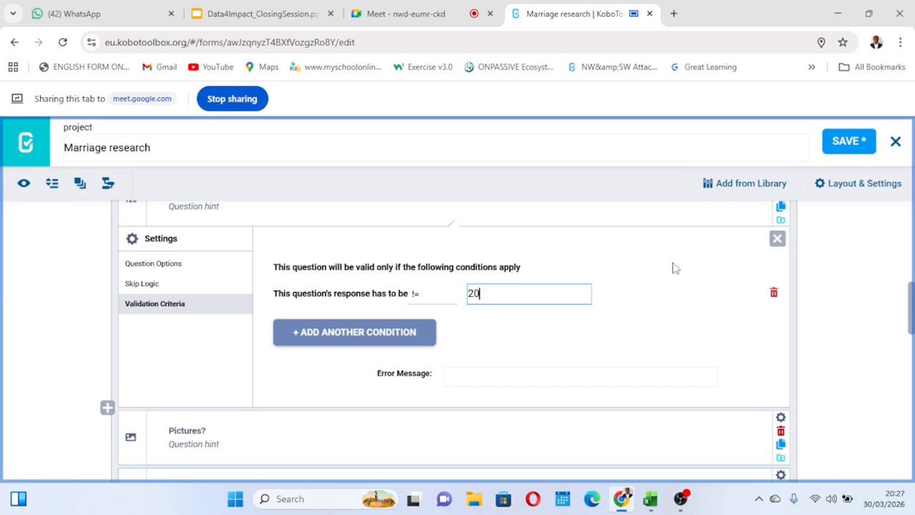
click(842, 143)
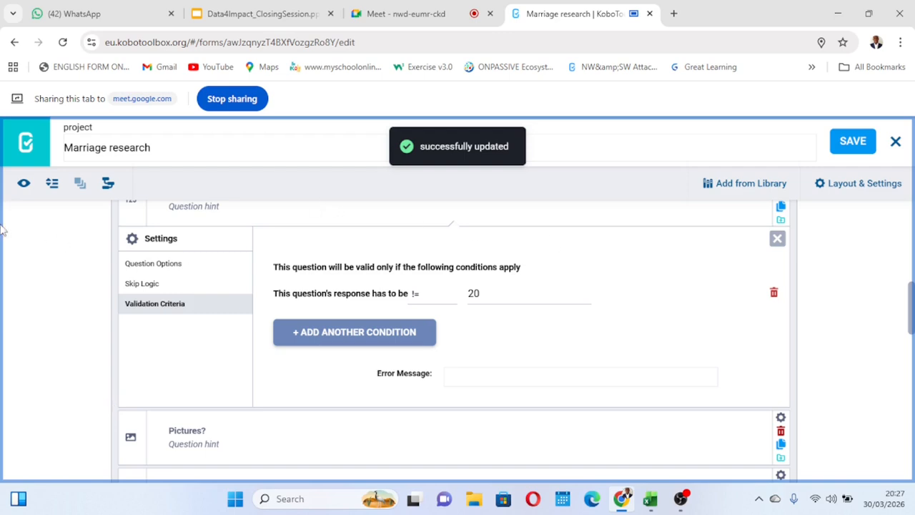
Open the form preview and test the "Age?" question with the excluded answer 20.
click(24, 185)
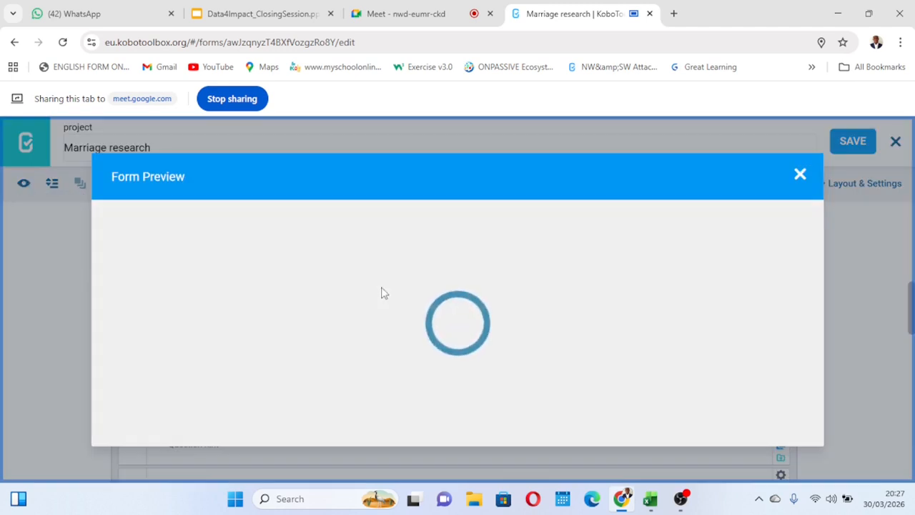
scroll(381, 293, down, 5)
scroll(381, 293, down, 5)
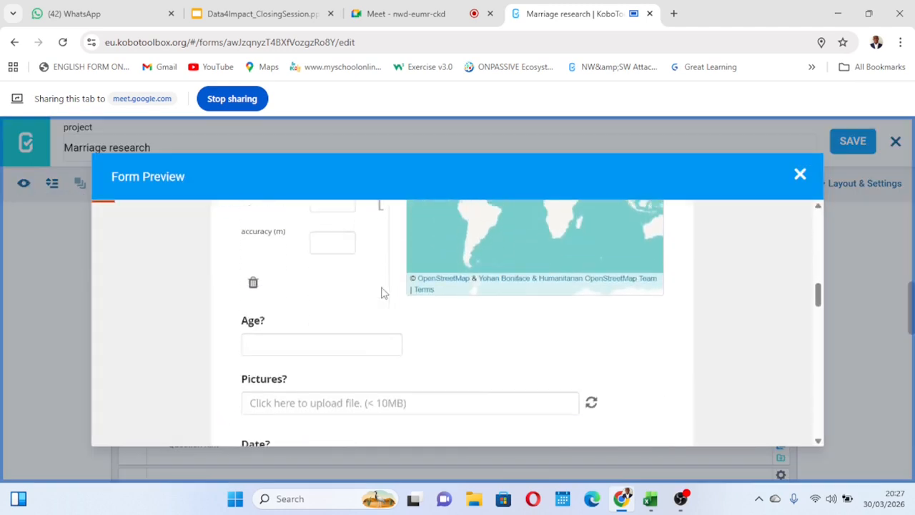
click(304, 270)
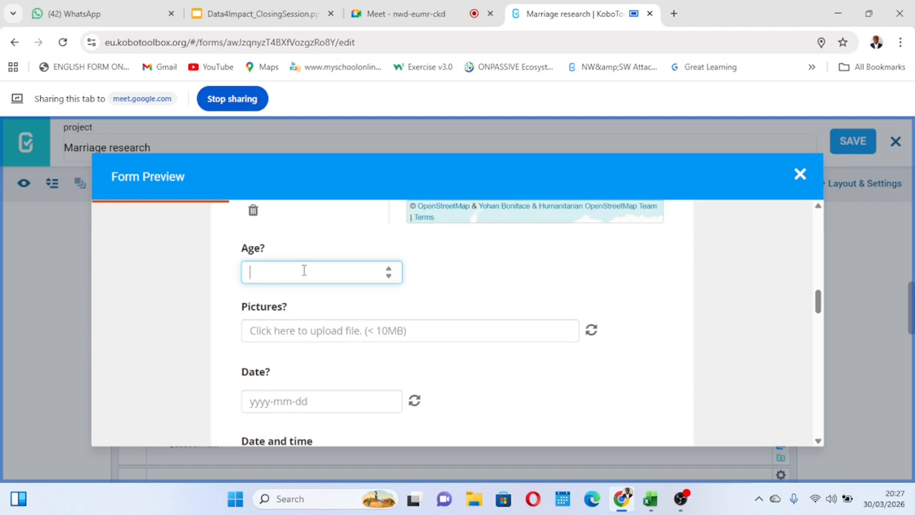
text(20)
click(445, 290)
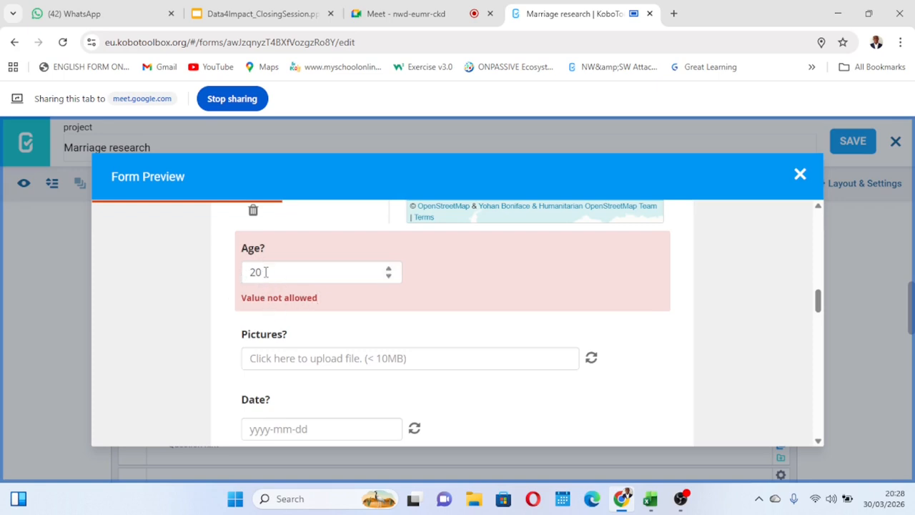
Test the "Age?" question in the preview with the answers 10 and 20000.
click(265, 273)
text(1)
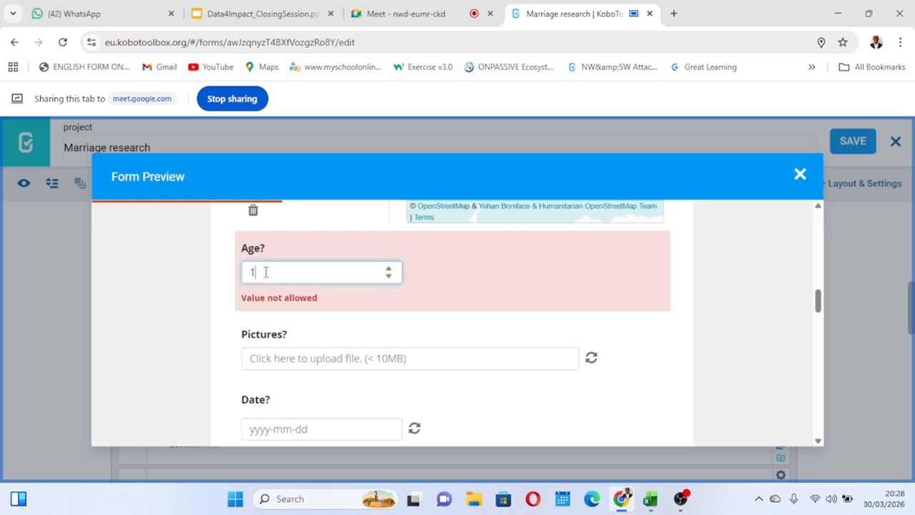
text(0)
click(460, 286)
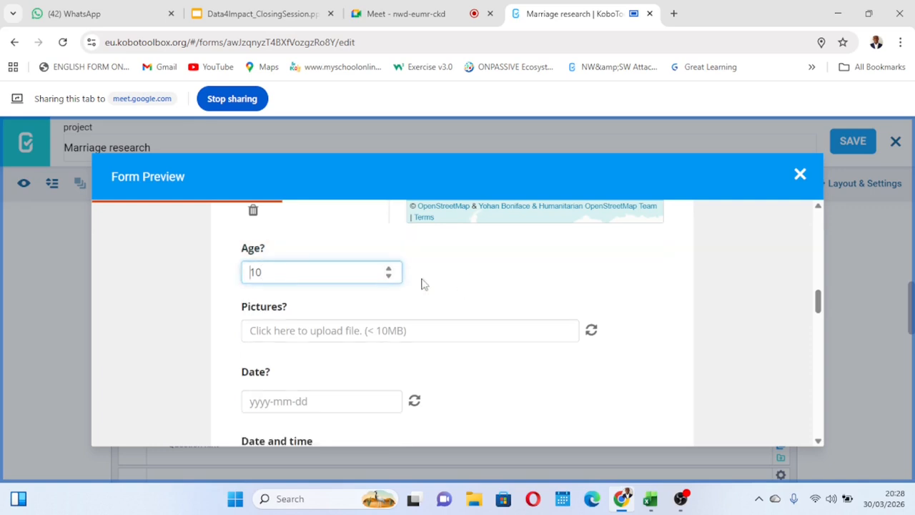
click(300, 268)
text(20000)
key(Tab)
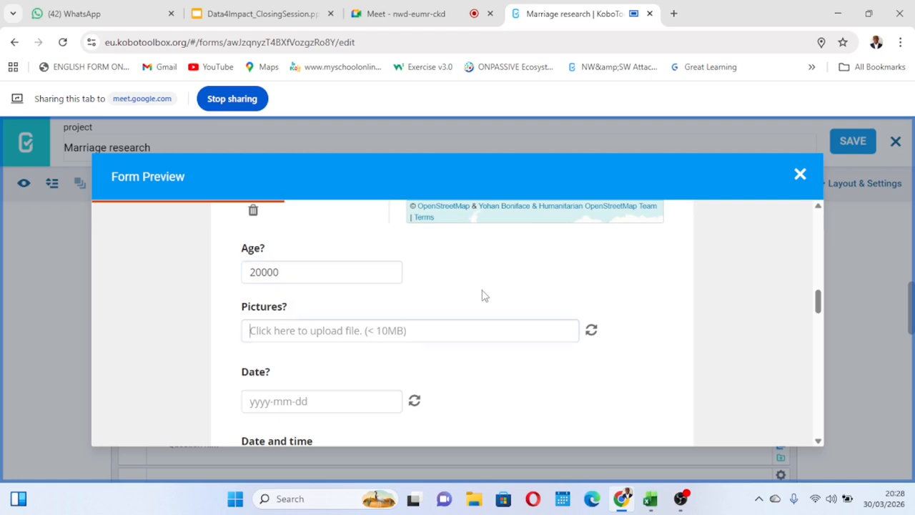
Vary the number of zeros in the "Age?" test answer, clear the answer, and close the form preview.
click(284, 272)
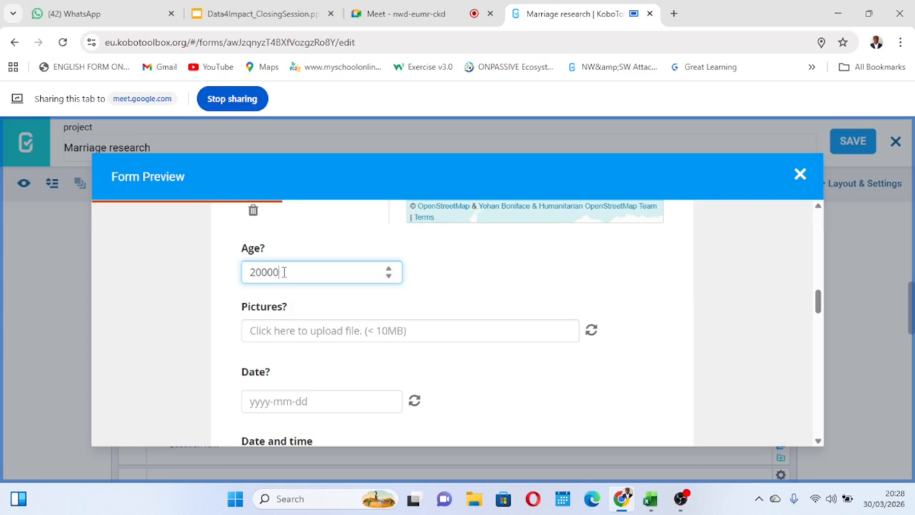
key(BackSpace)
key(BackSpace)
key(BackSpace)
text(000)
key(BackSpace)
key(BackSpace)
text(0)
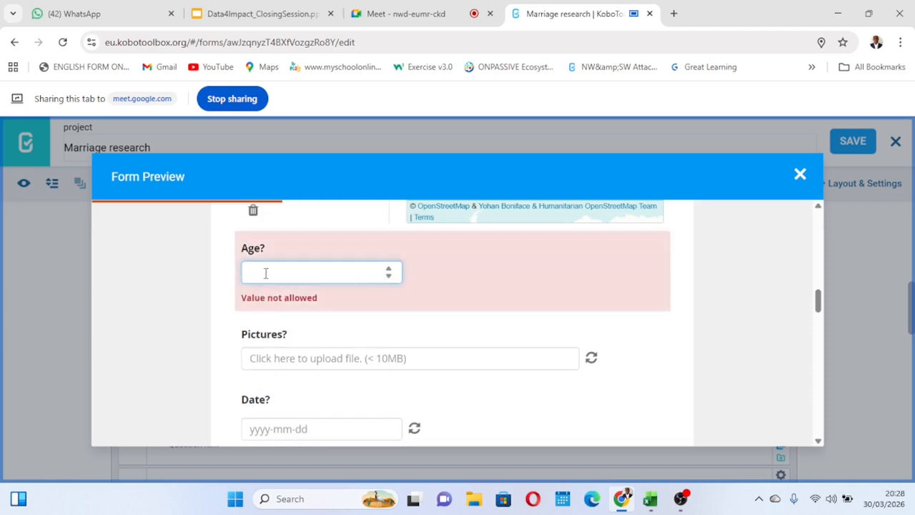
click(432, 315)
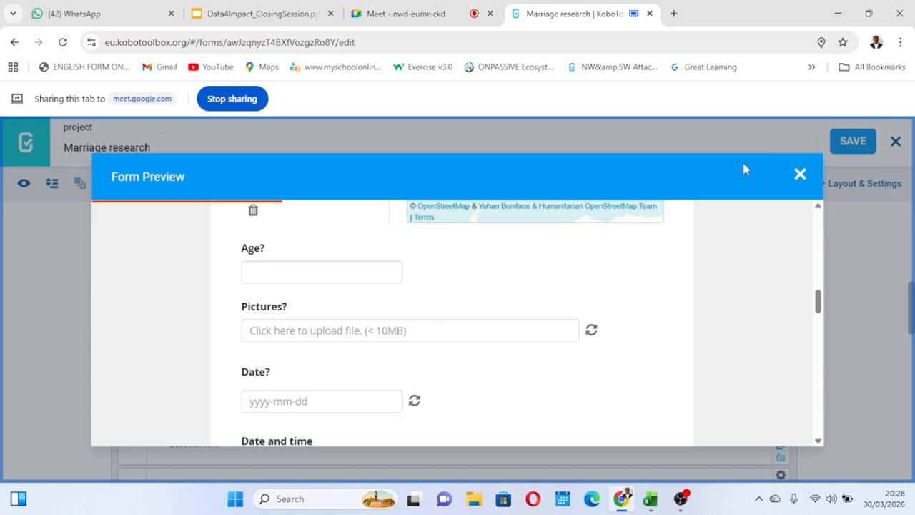
click(799, 173)
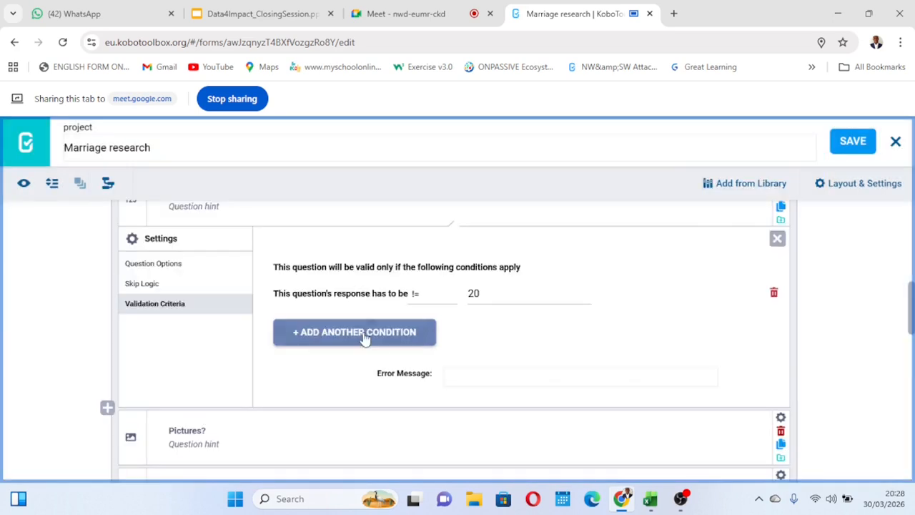
Change the comparison in the "Age?" validation condition to Greater Than (>).
click(429, 304)
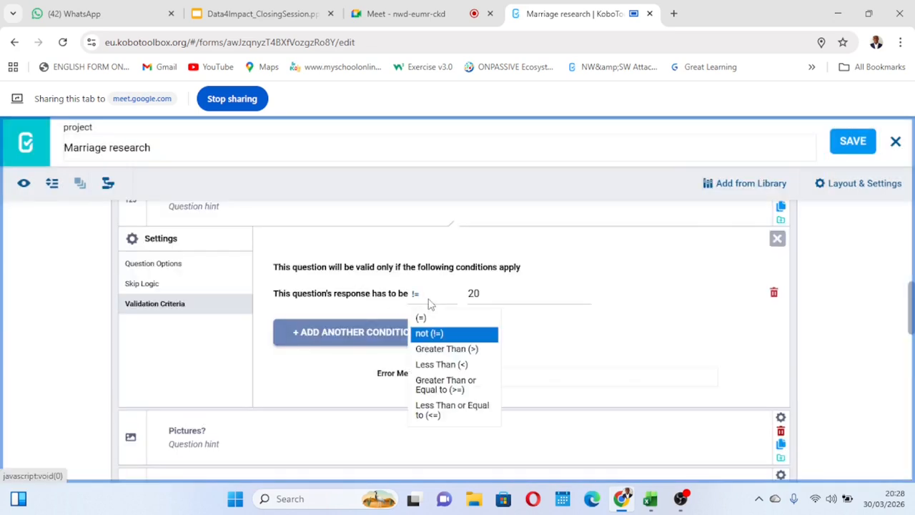
click(451, 350)
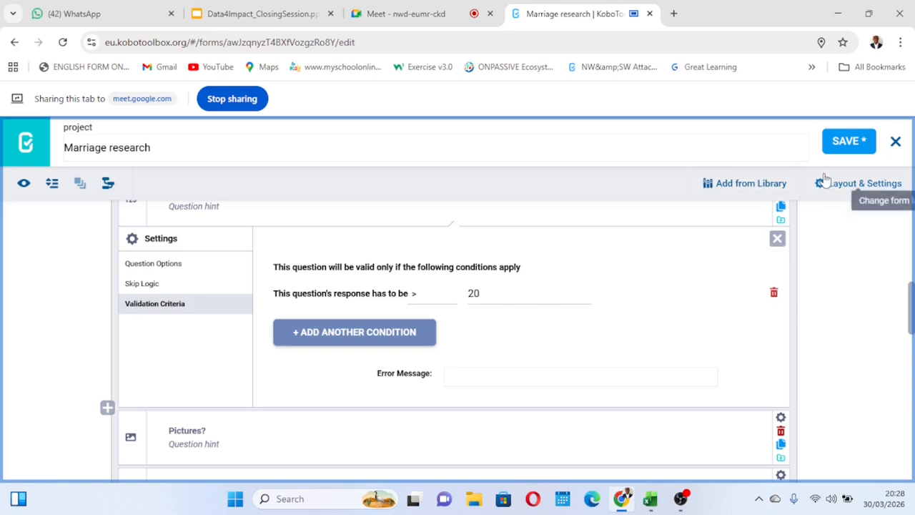
Save the form and test the "Age?" question in the form preview with the answer 20.
click(852, 136)
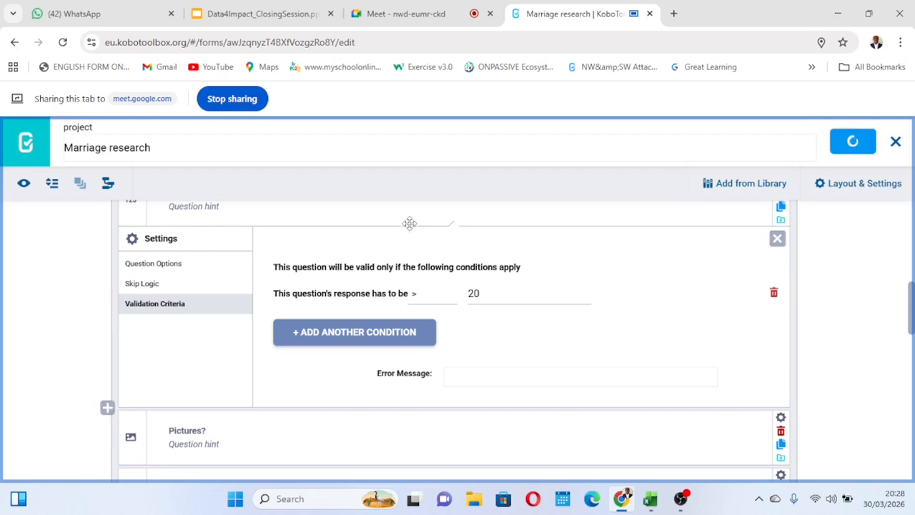
click(24, 183)
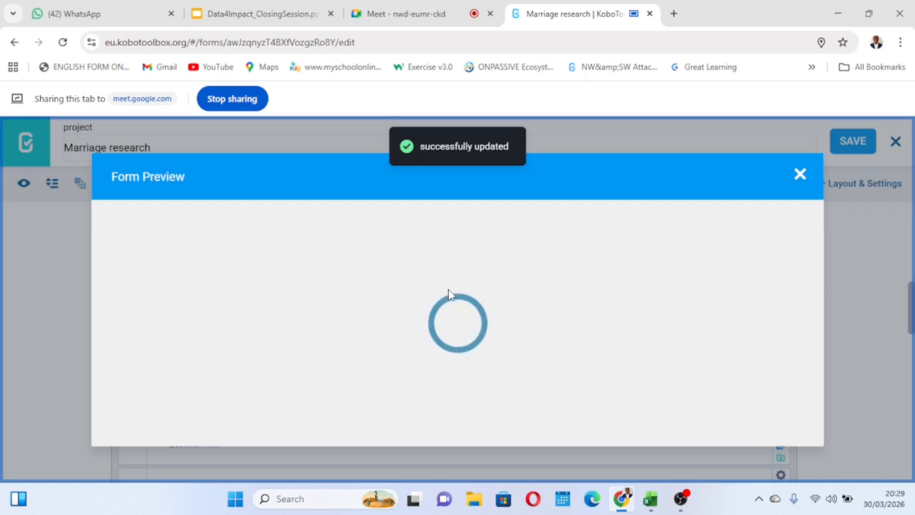
scroll(389, 316, down, 15)
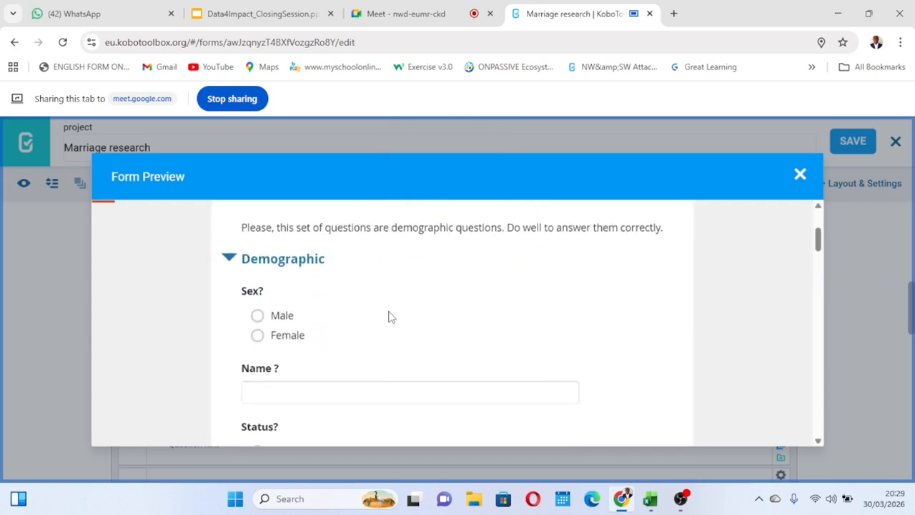
scroll(389, 317, down, 2)
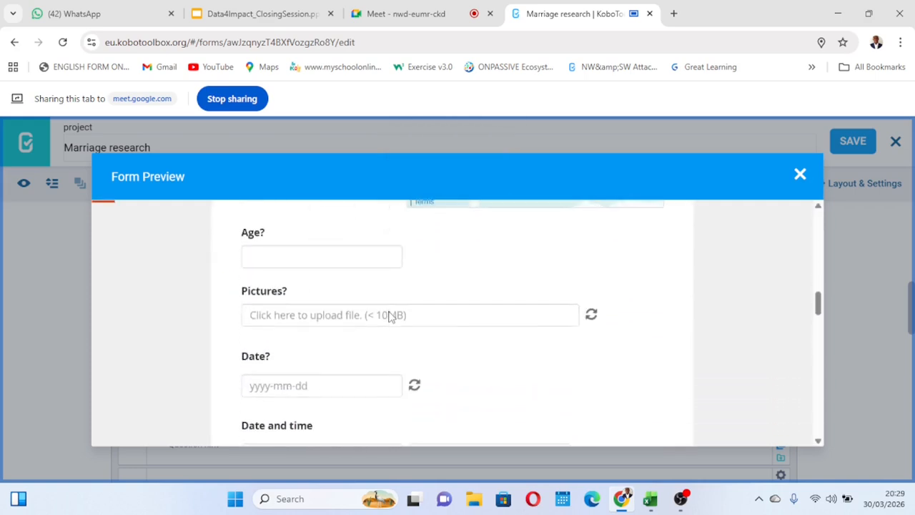
scroll(388, 312, up, 1)
click(293, 321)
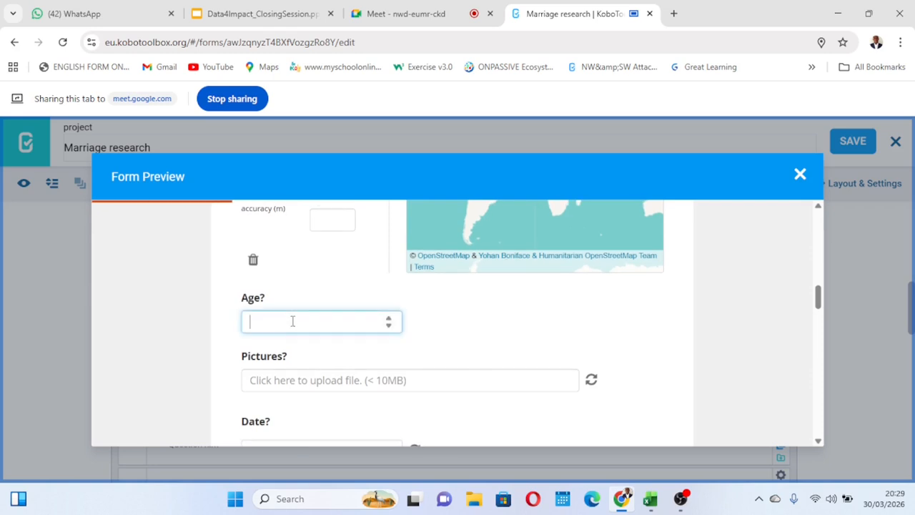
text(20)
click(484, 335)
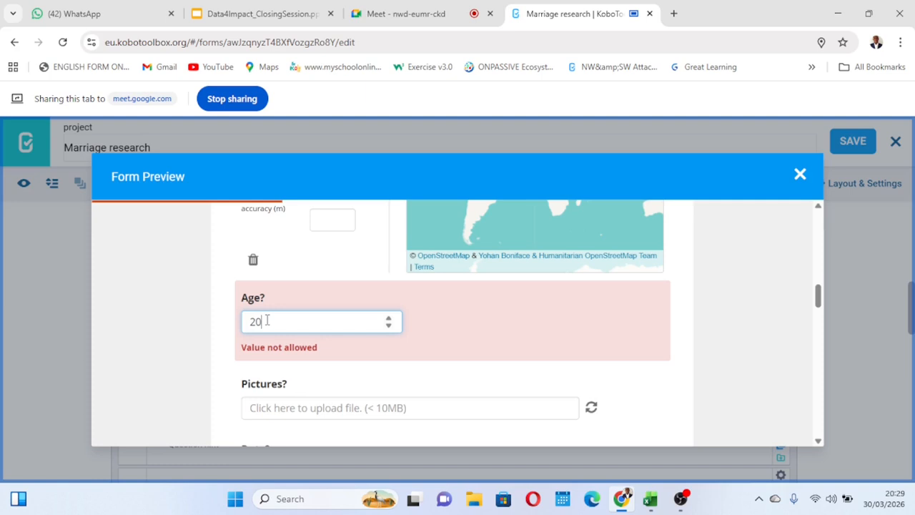
Test the "Age?" question in the preview with the answers 21 and 2100000.
key(BackSpace)
text(1)
click(469, 318)
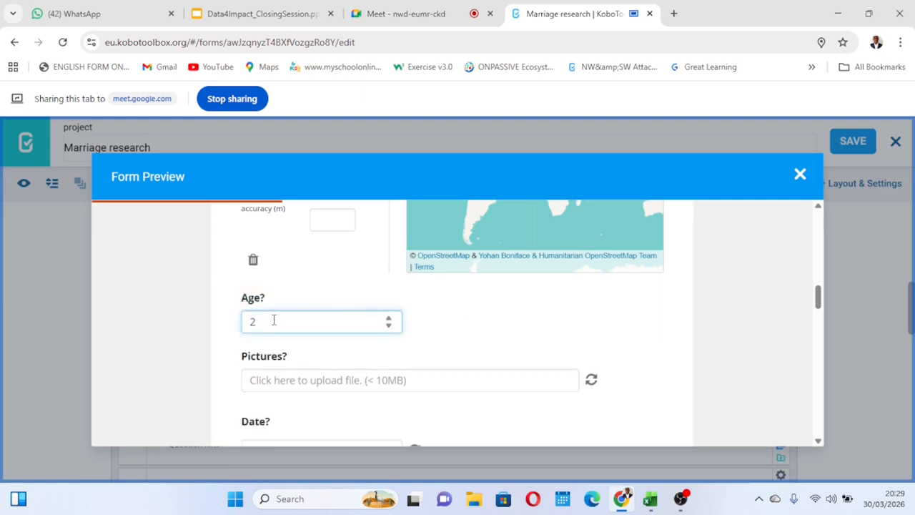
text(00000)
key(Tab)
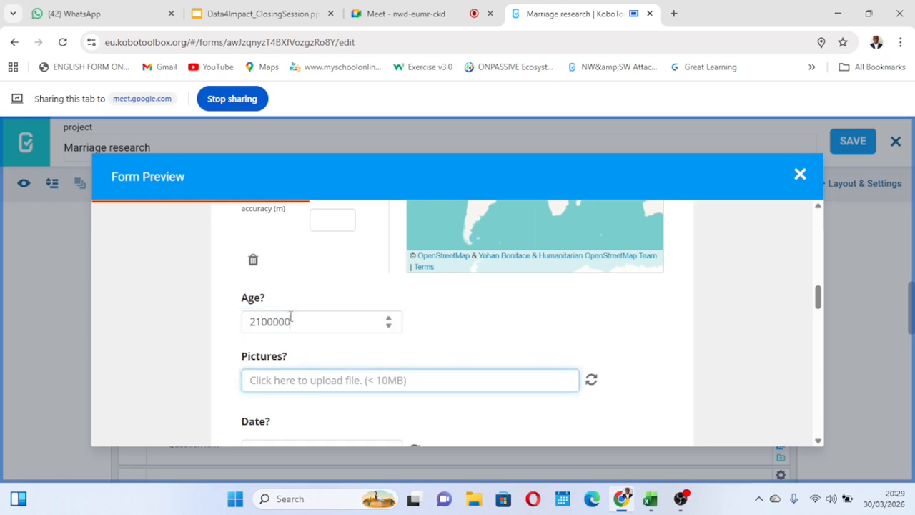
Replace the "Age?" test answer in the preview with 19 and have it validated.
click(290, 319)
key(BackSpace)
key(BackSpace)
key(BackSpace)
key(BackSpace)
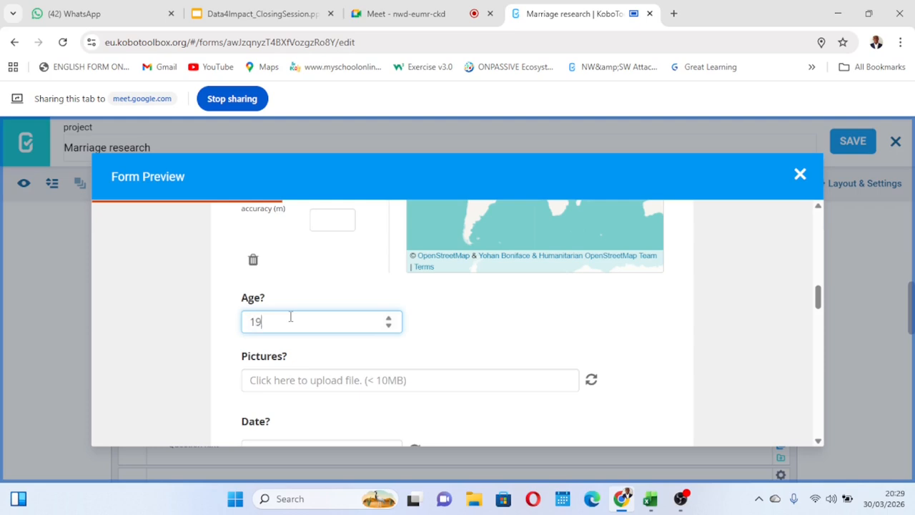
click(488, 338)
Test the "Age?" question with the answer 18, clear the answer, and close the form preview.
click(275, 321)
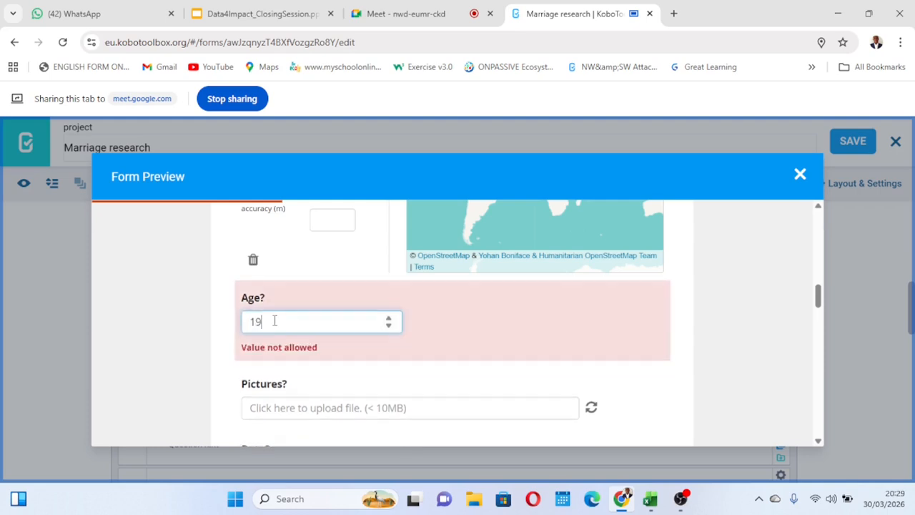
text(18)
click(275, 322)
key(BackSpace)
click(476, 331)
click(490, 330)
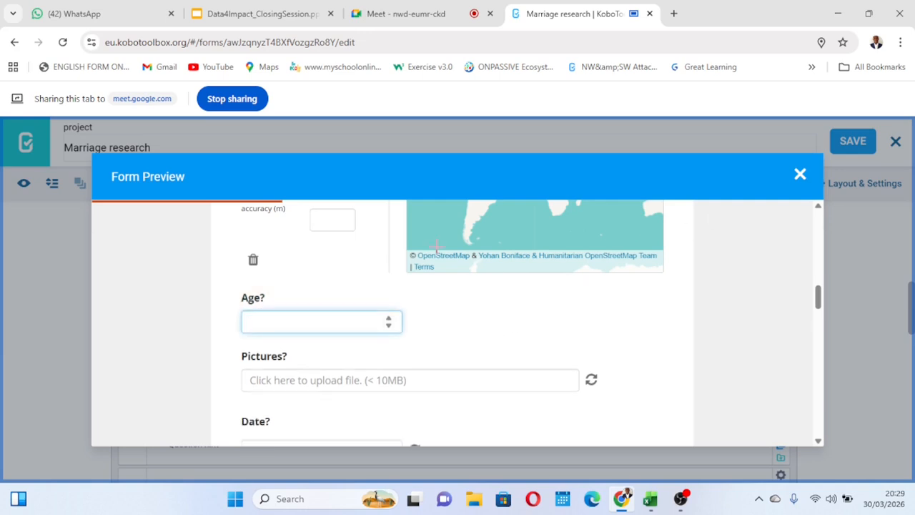
click(800, 174)
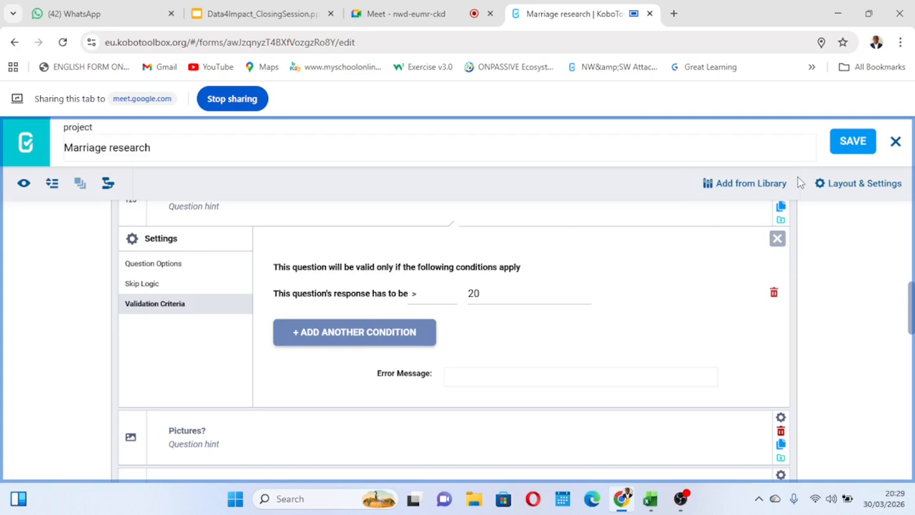
Change the comparison in the "Age?" validation condition to Less Than (<) and save the form.
click(426, 299)
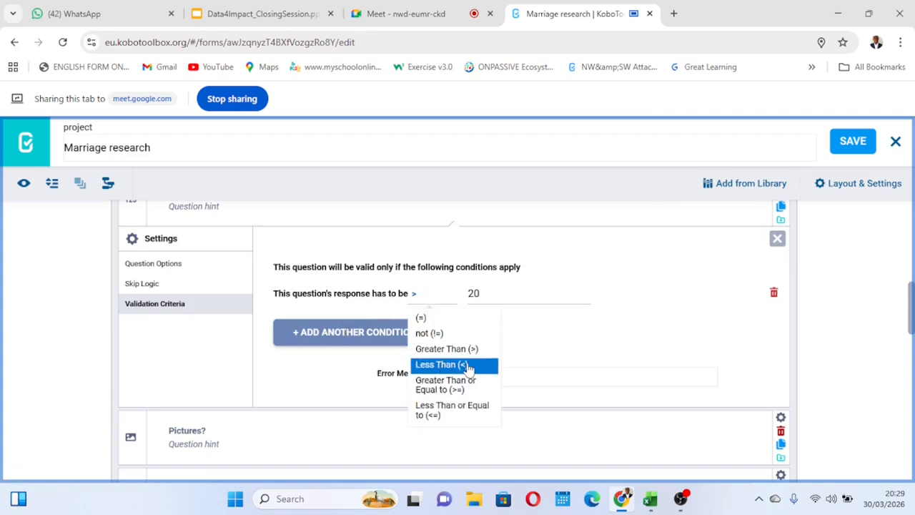
click(451, 367)
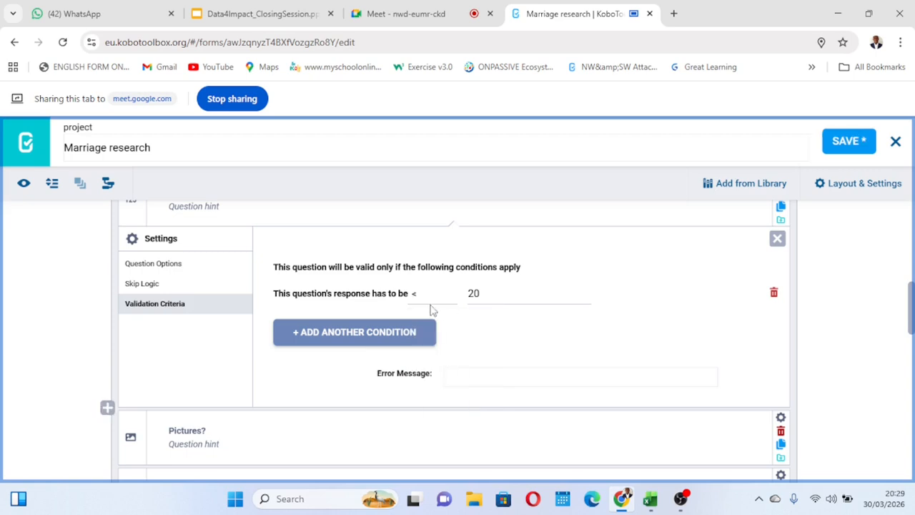
click(846, 143)
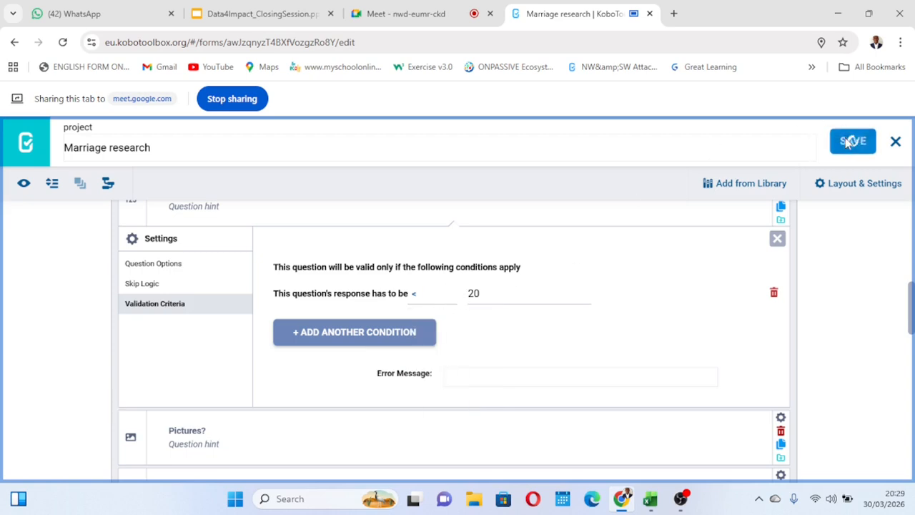
Open the form preview and test the "Age?" question with the answers 20 and 20000.
click(23, 184)
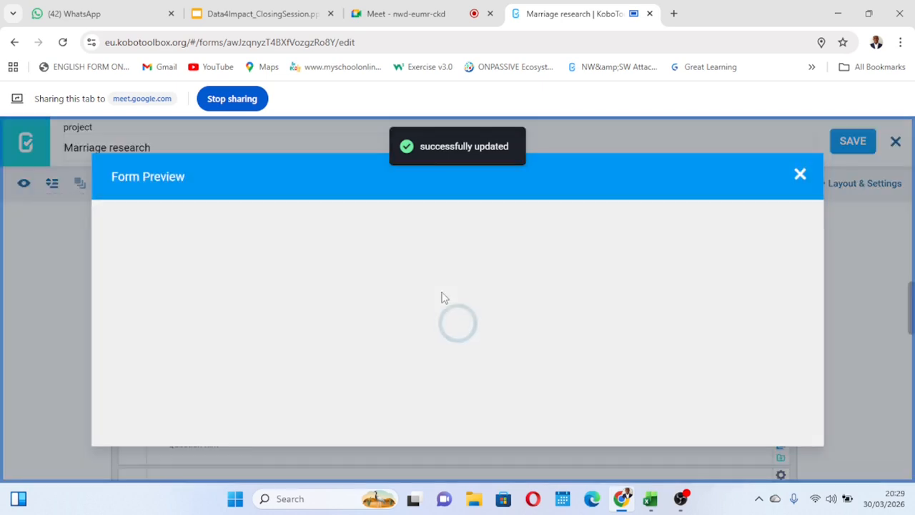
scroll(442, 297, down, 8)
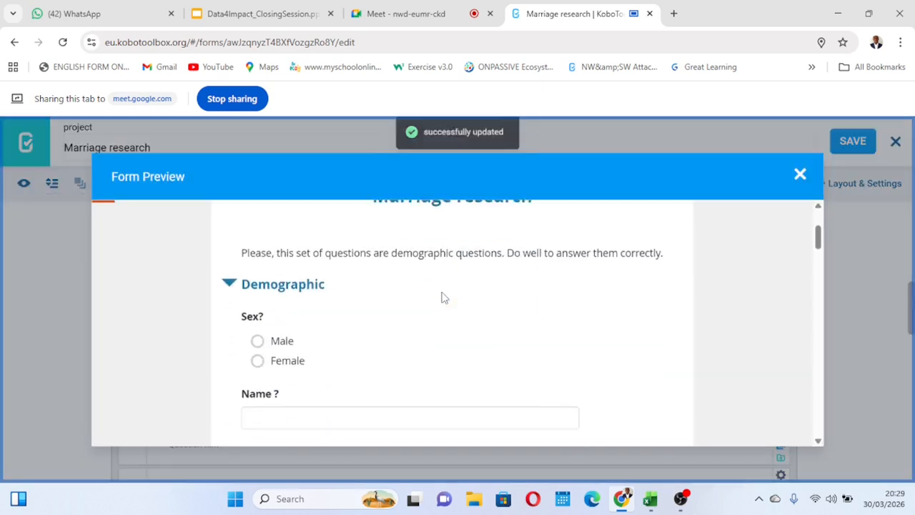
scroll(442, 297, down, 5)
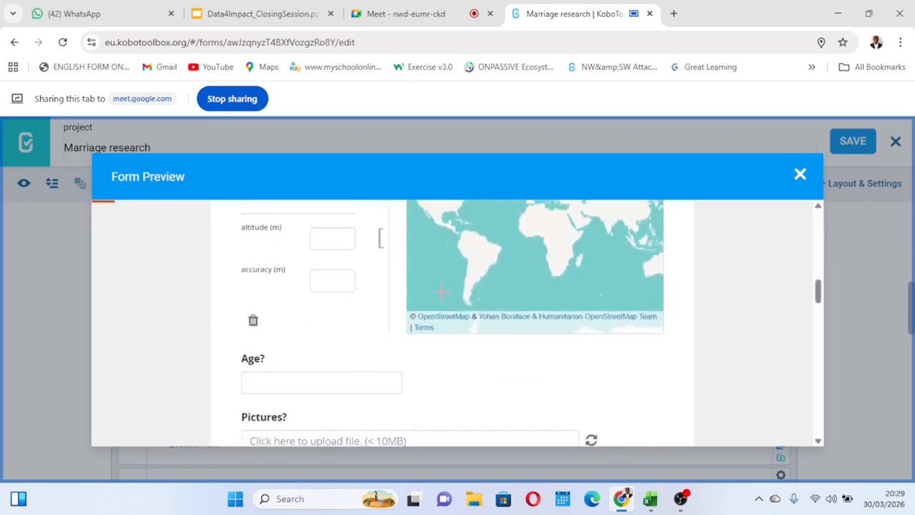
click(314, 369)
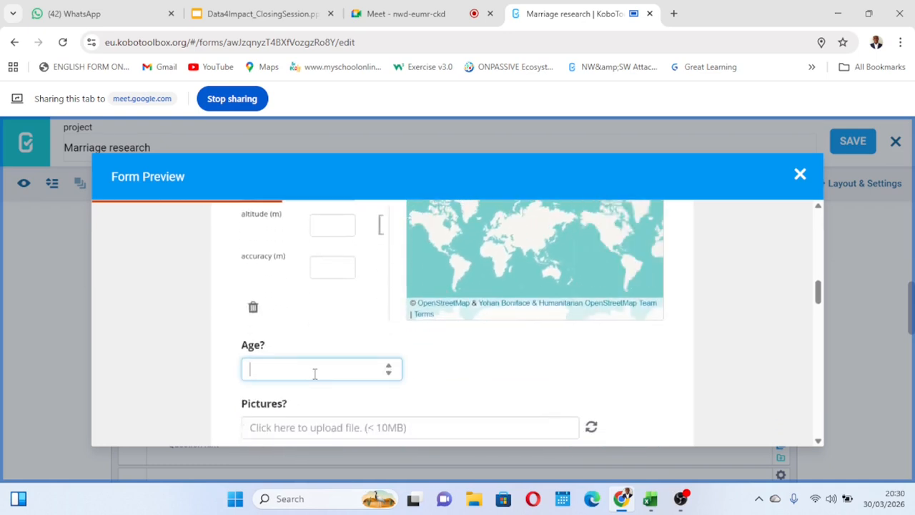
text(20)
click(488, 374)
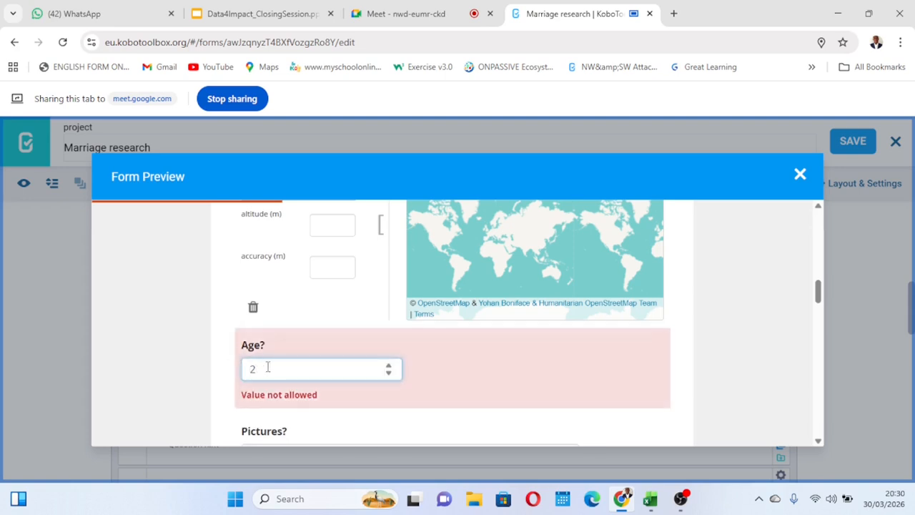
text(20000)
click(461, 373)
Clear the "Age?" test answer in the preview and test the question with 19.
click(279, 372)
key(BackSpace)
key(BackSpace)
key(BackSpace)
key(BackSpace)
key(BackSpace)
key(BackSpace)
text(19)
click(458, 370)
Test the "Age?" question with the answer 0 and close the form preview.
click(293, 371)
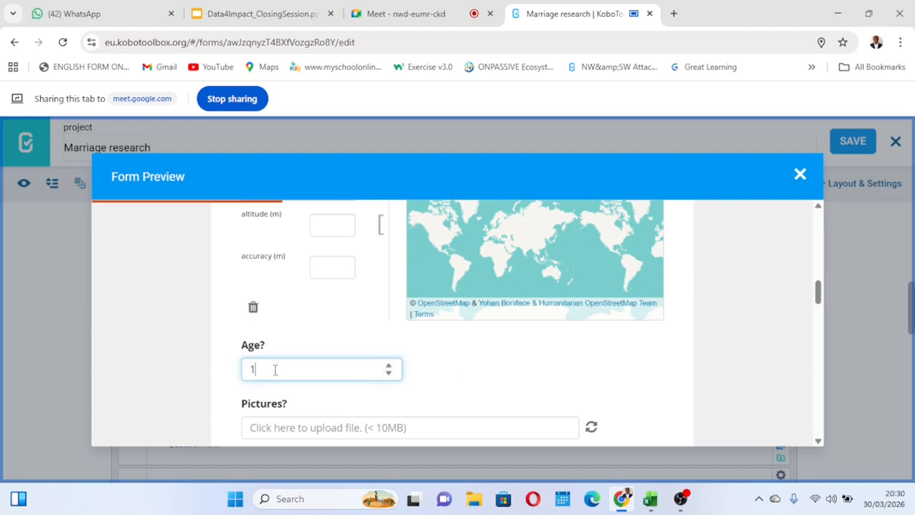
click(441, 366)
click(325, 375)
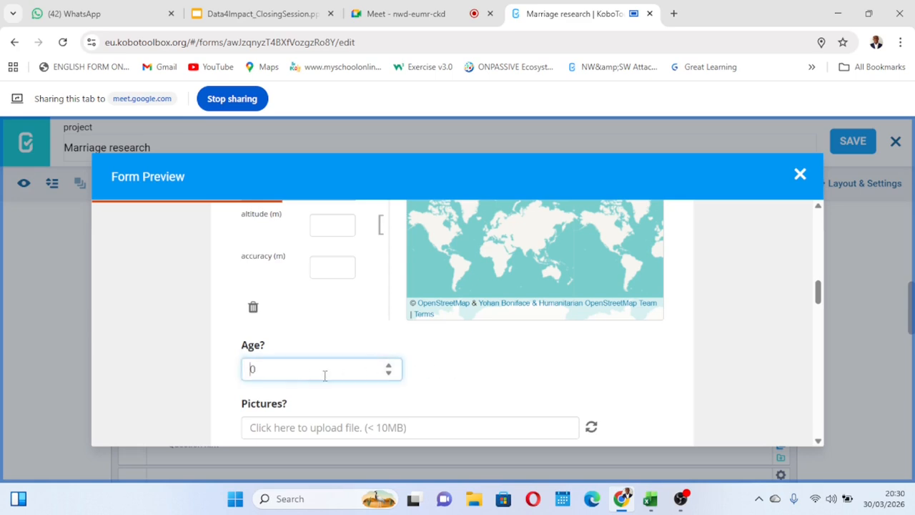
click(798, 174)
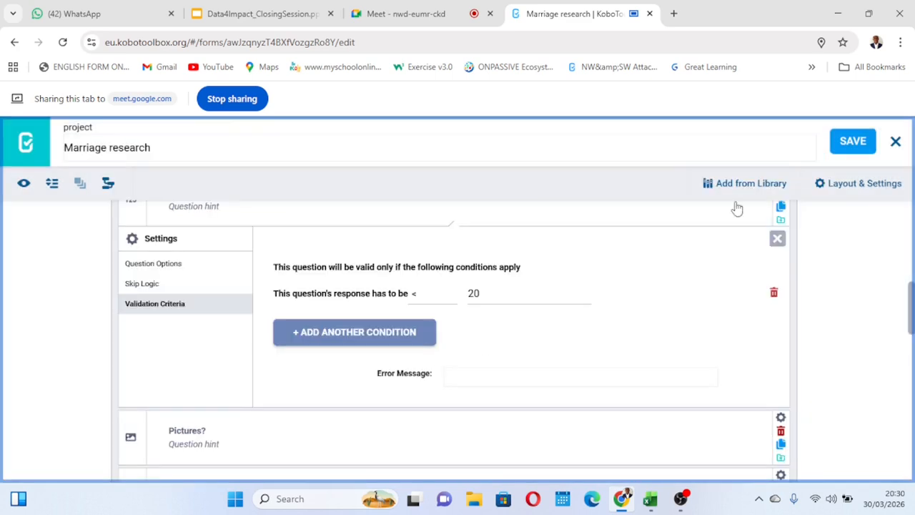
Change the comparison in the "Age?" validation condition to Greater Than or Equal to (>=) and save the form.
click(421, 295)
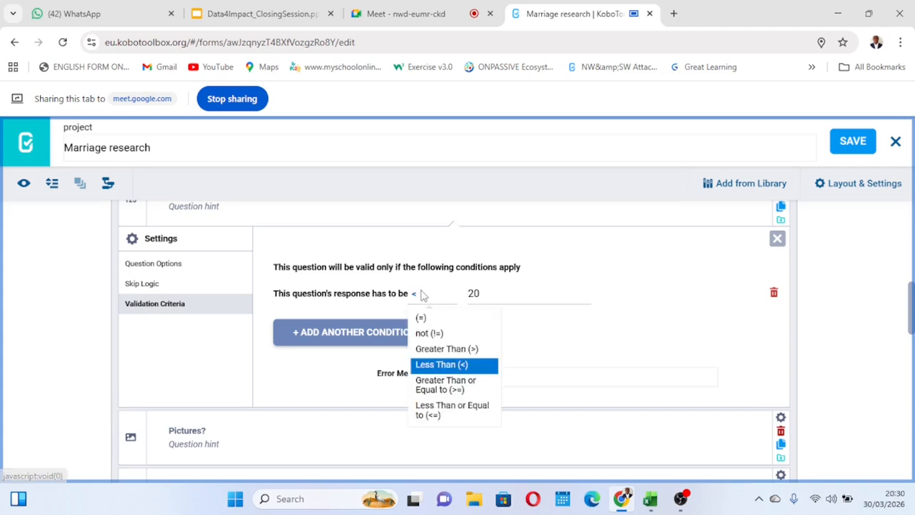
click(450, 390)
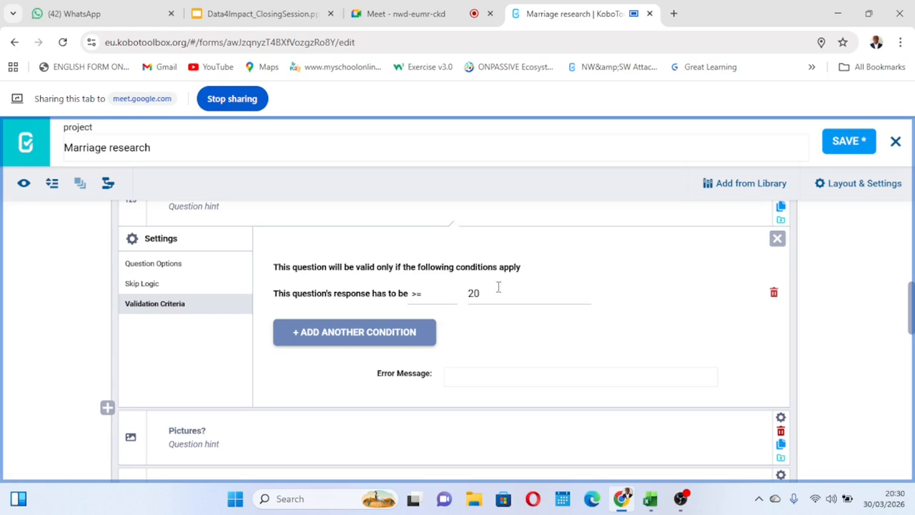
click(851, 142)
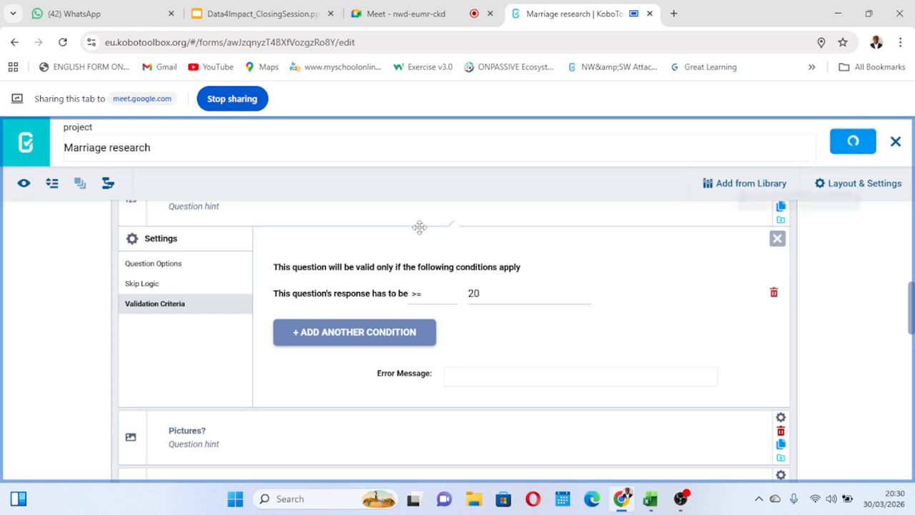
Open the form preview and test the "Age?" question against the new condition with the answer 20.
click(24, 185)
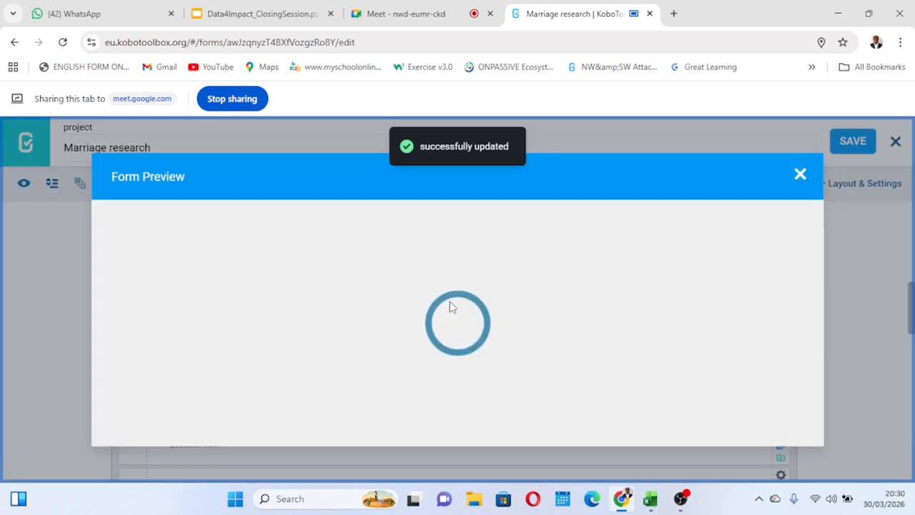
scroll(449, 308, down, 4)
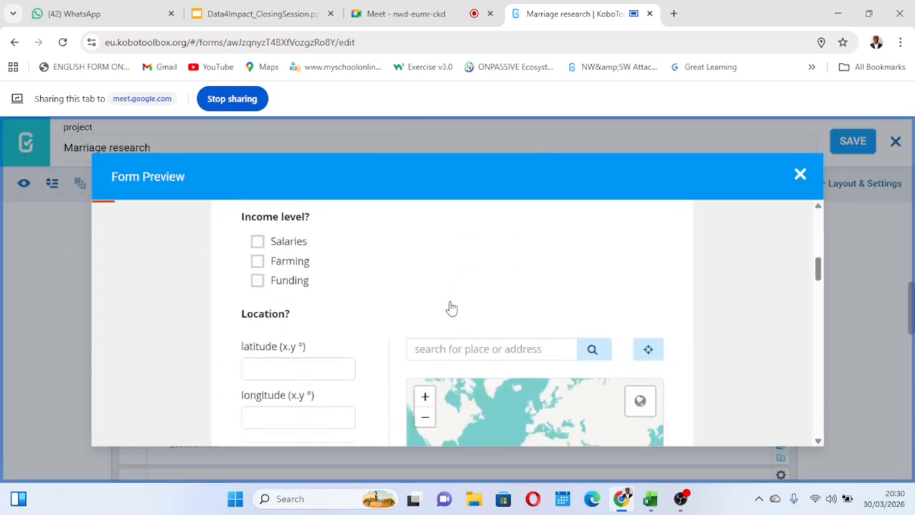
scroll(354, 321, down, 5)
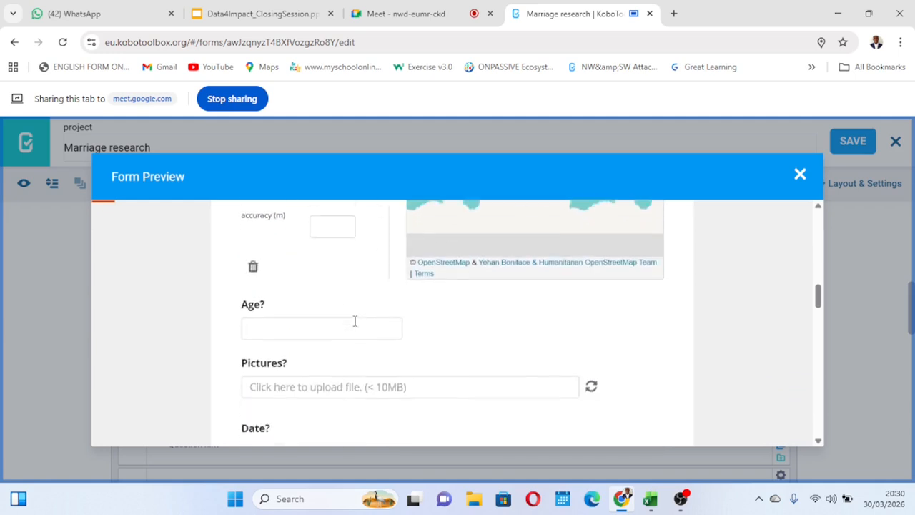
scroll(298, 317, up, 1)
click(277, 274)
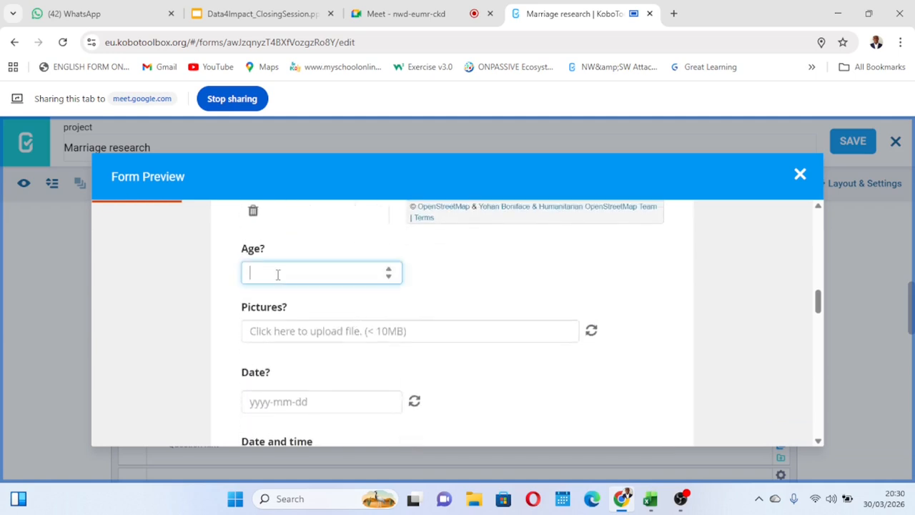
text(20)
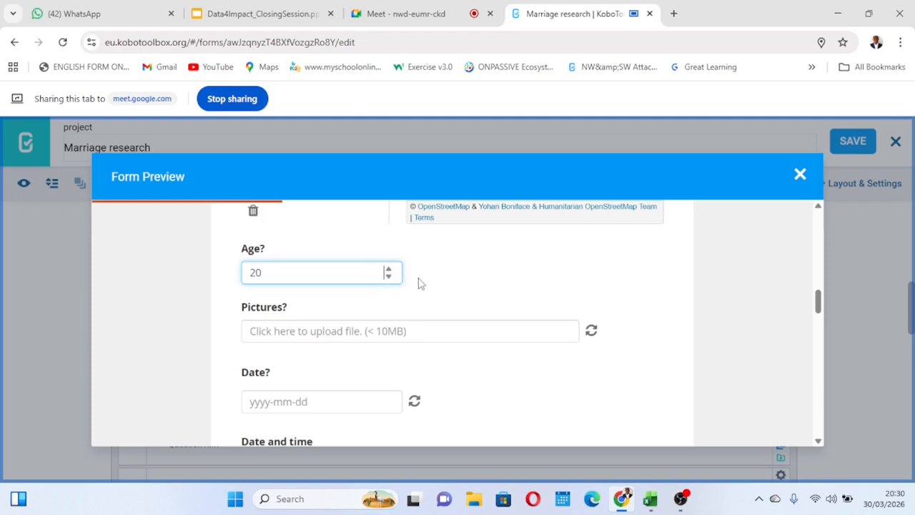
click(418, 279)
Vary the "Age?" test answer, including 20 again and 20000, and close the form preview.
click(268, 270)
click(454, 274)
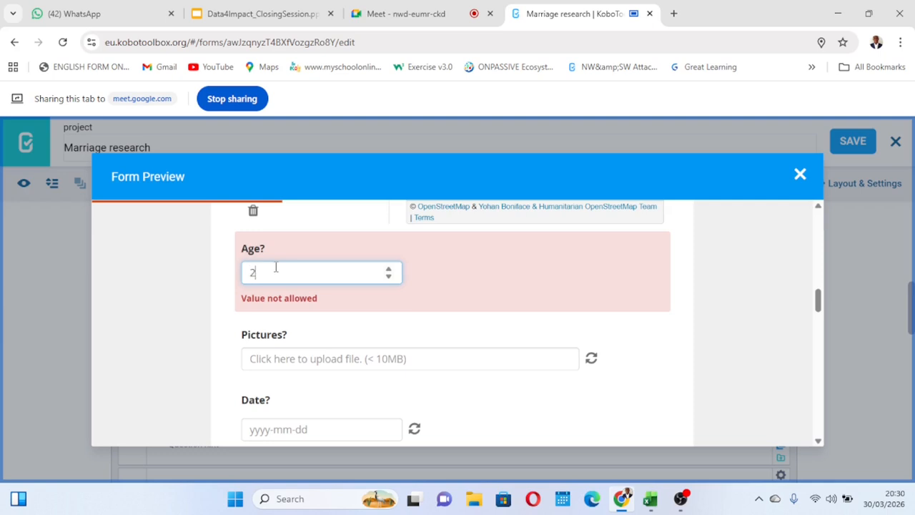
click(503, 292)
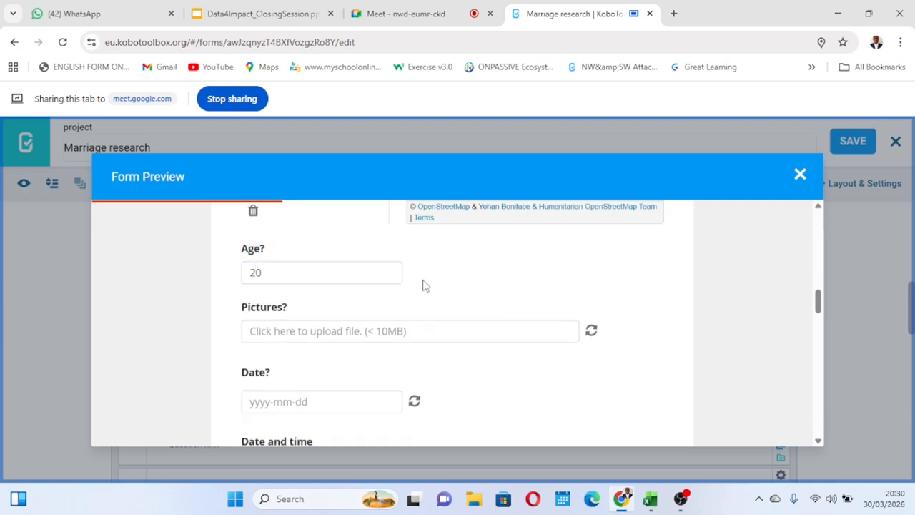
click(261, 270)
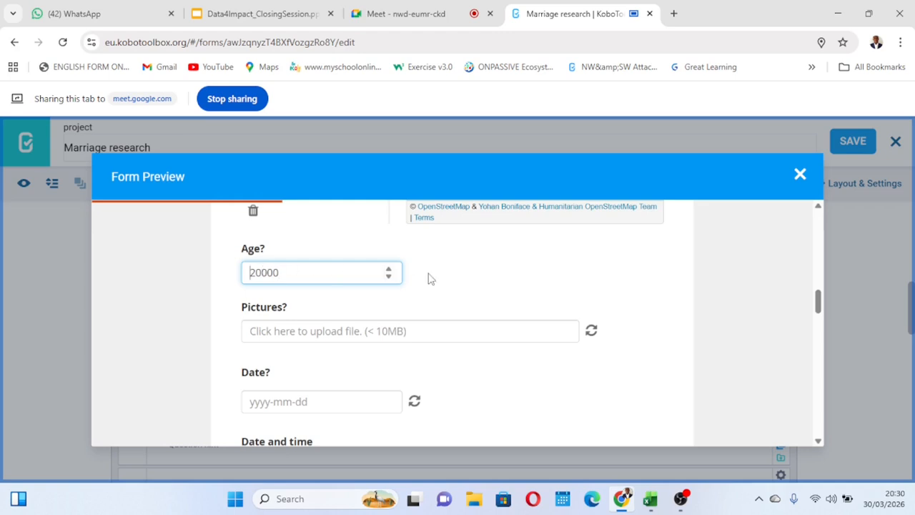
click(799, 174)
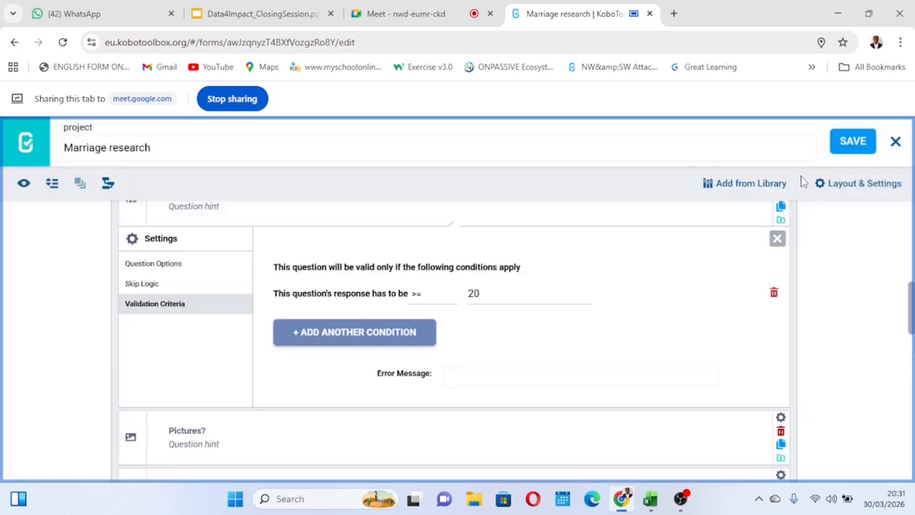
Set the response value in the "Age?" validation condition to 10 and save the form.
click(481, 293)
key(BackSpace)
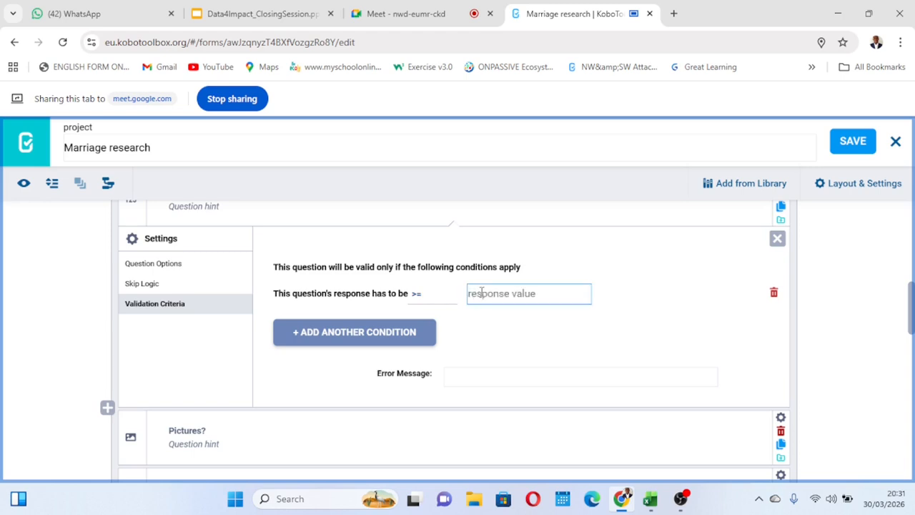
text(10)
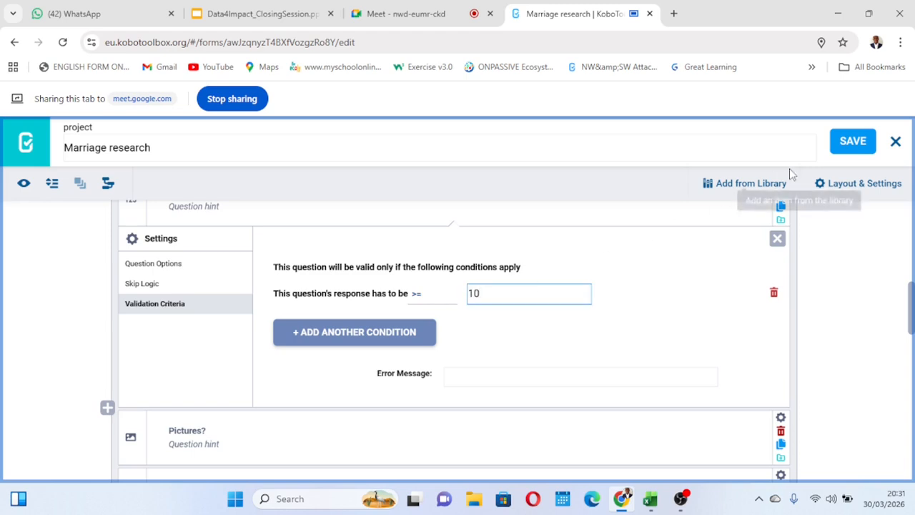
click(656, 348)
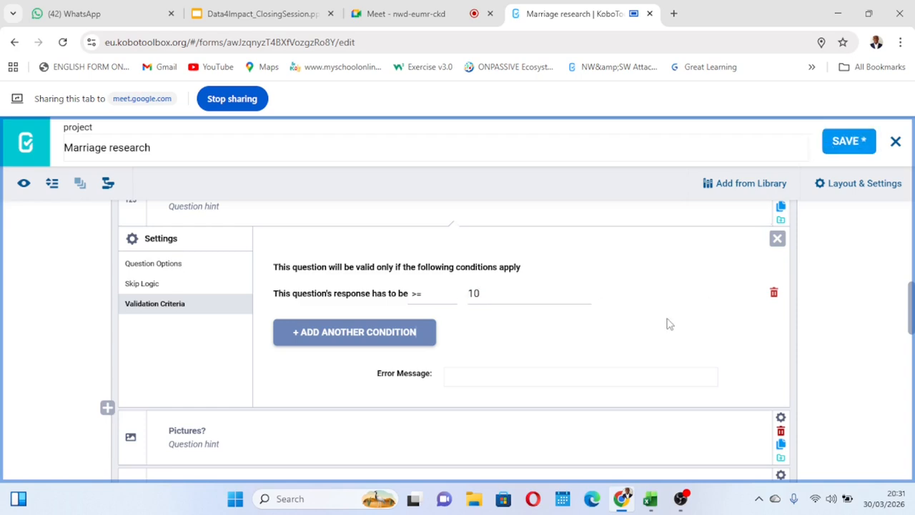
click(851, 141)
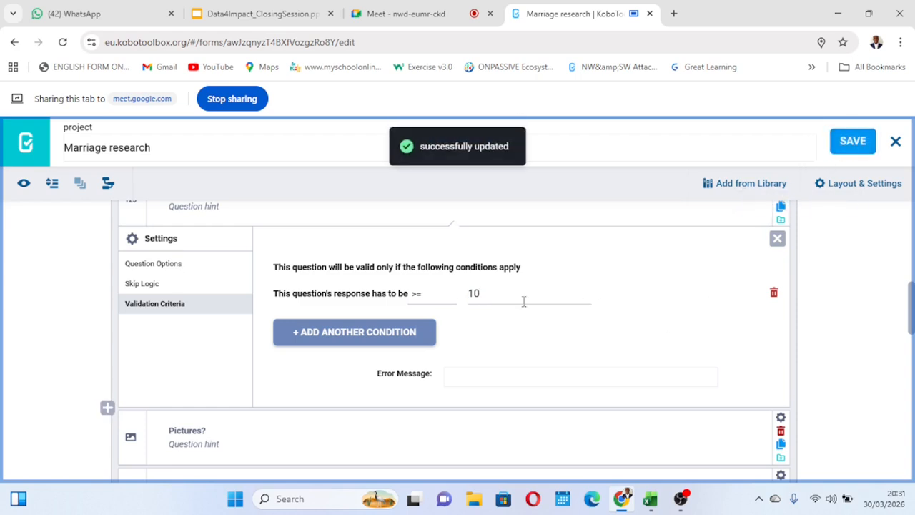
Test the "Age?" question in the form preview with the answers 10 and 9, and close the preview.
click(24, 184)
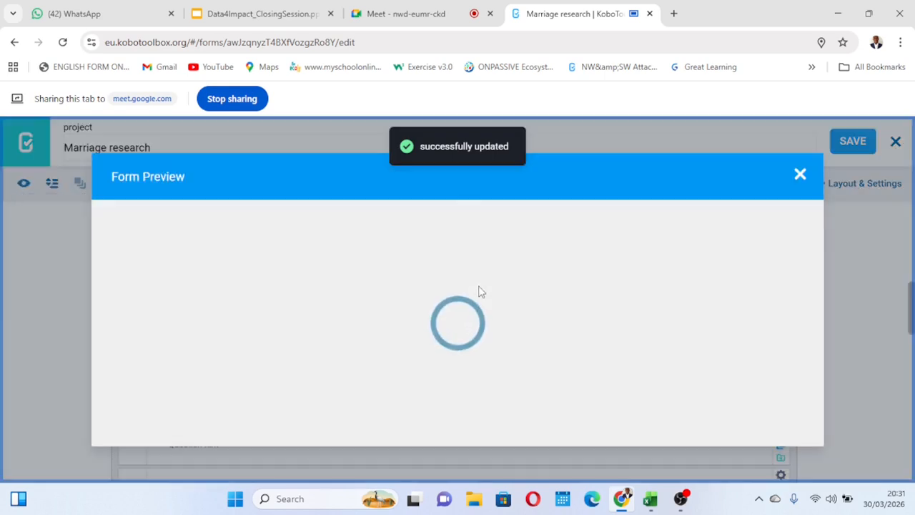
scroll(480, 291, down, 15)
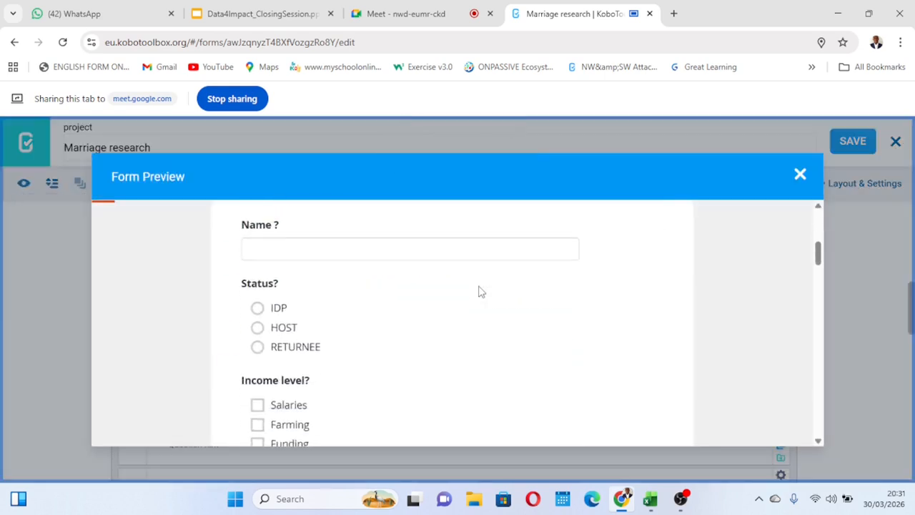
click(314, 288)
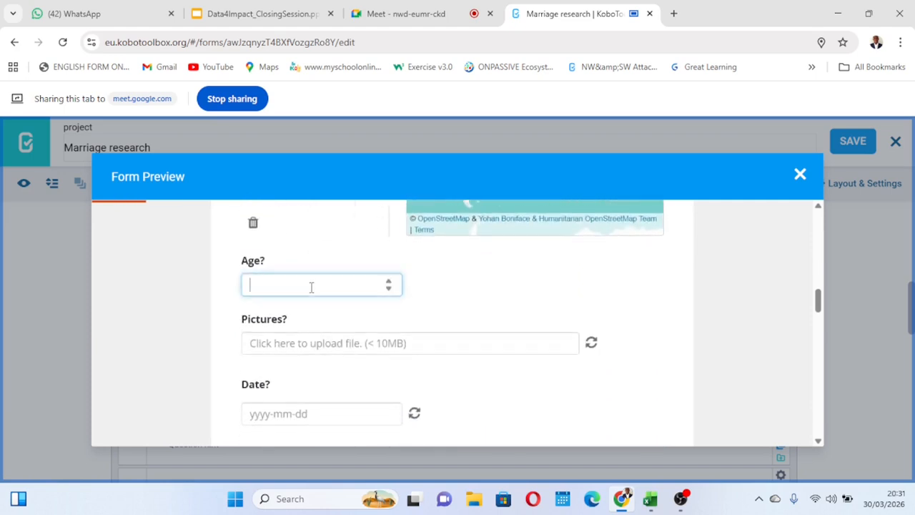
text(10)
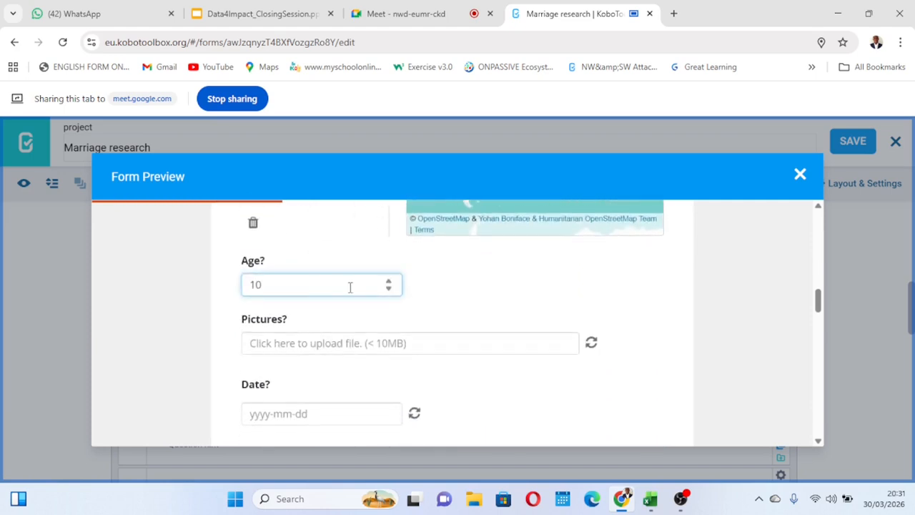
click(444, 293)
click(522, 283)
click(460, 293)
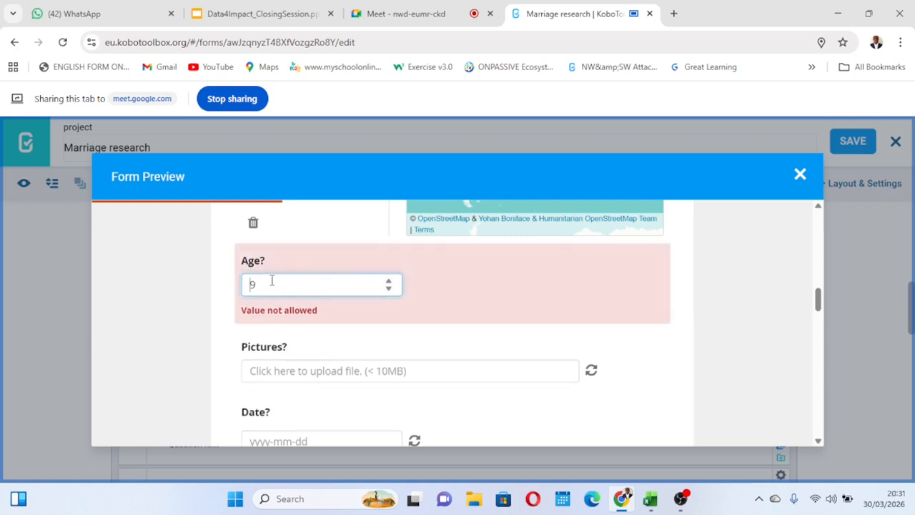
click(801, 172)
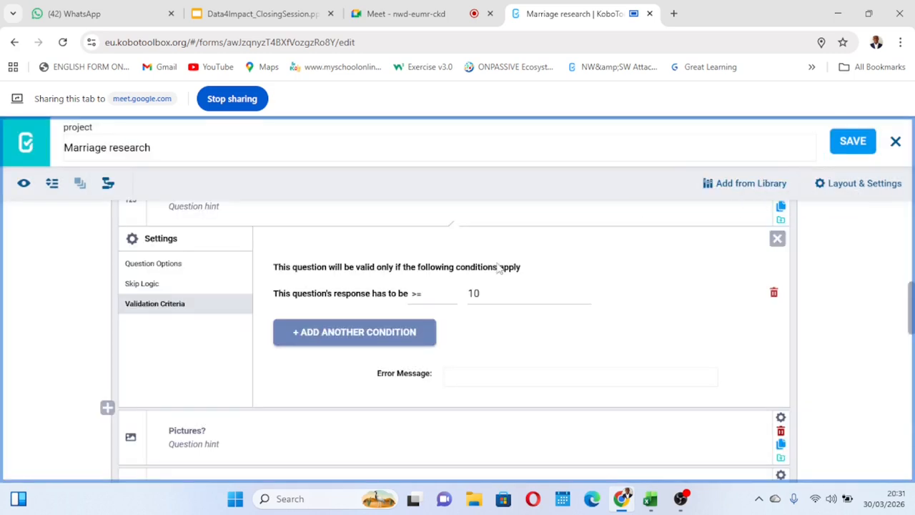
Change the comparison in the "Age?" validation condition to equal (=).
click(429, 300)
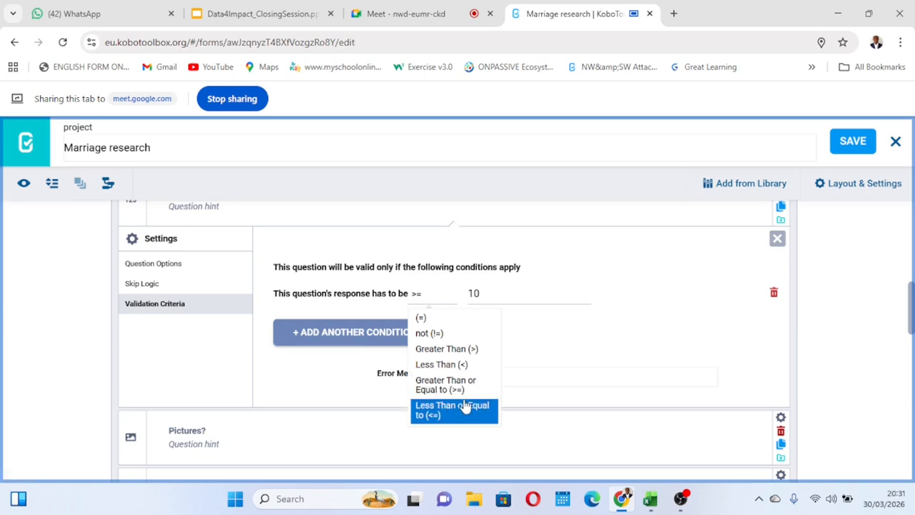
click(515, 326)
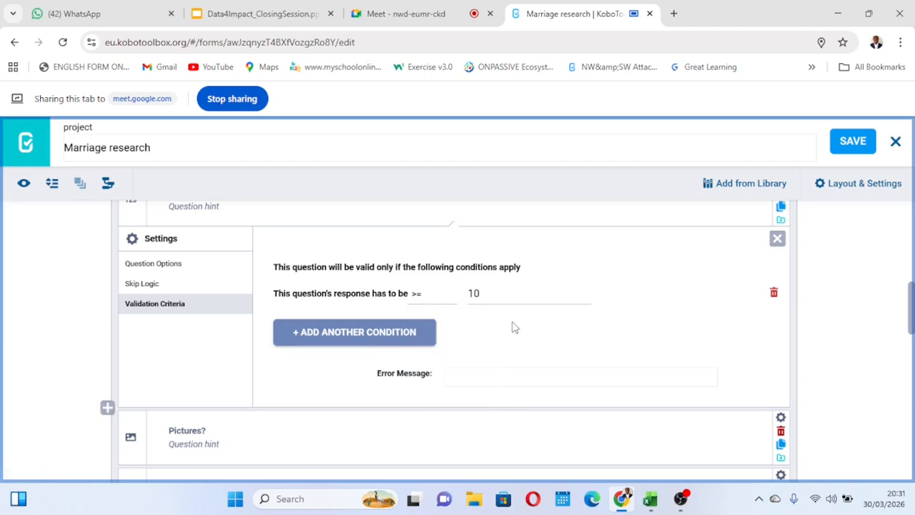
click(421, 302)
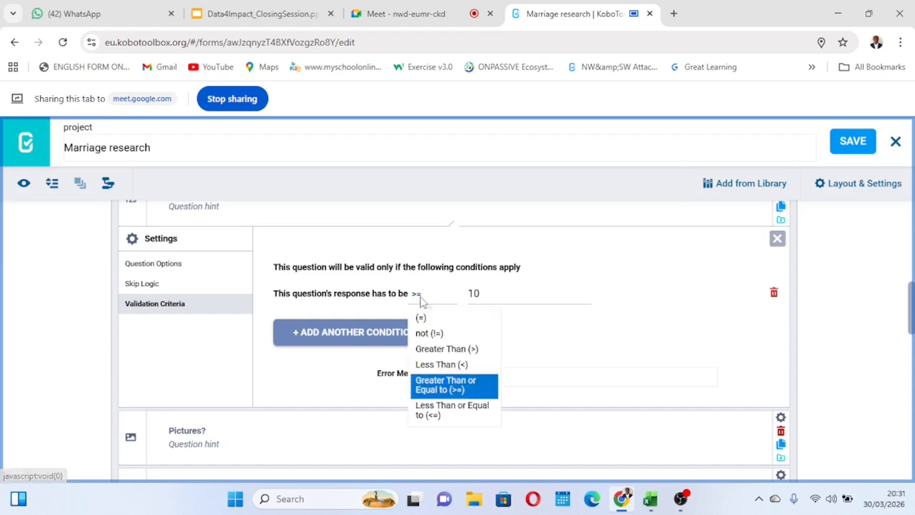
click(427, 319)
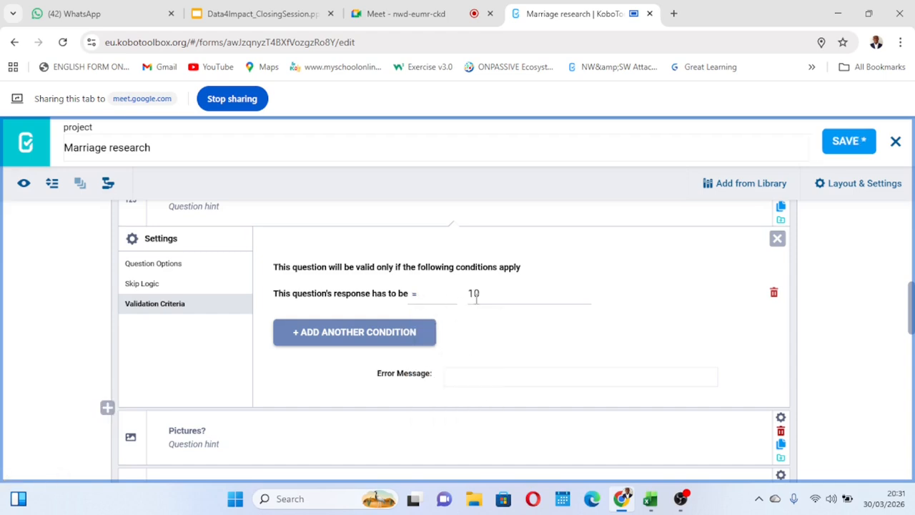
Add a second "Age?" validation condition requiring a response greater than 10, and save the form.
click(368, 333)
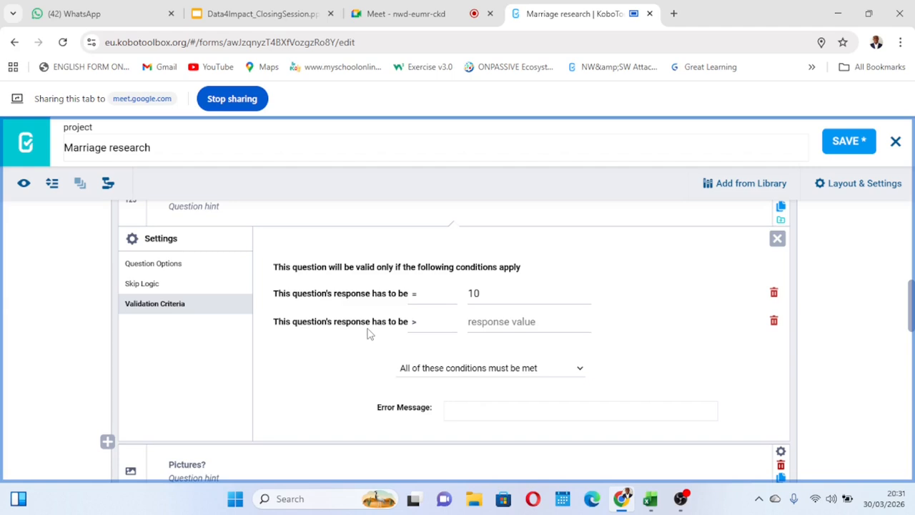
click(498, 321)
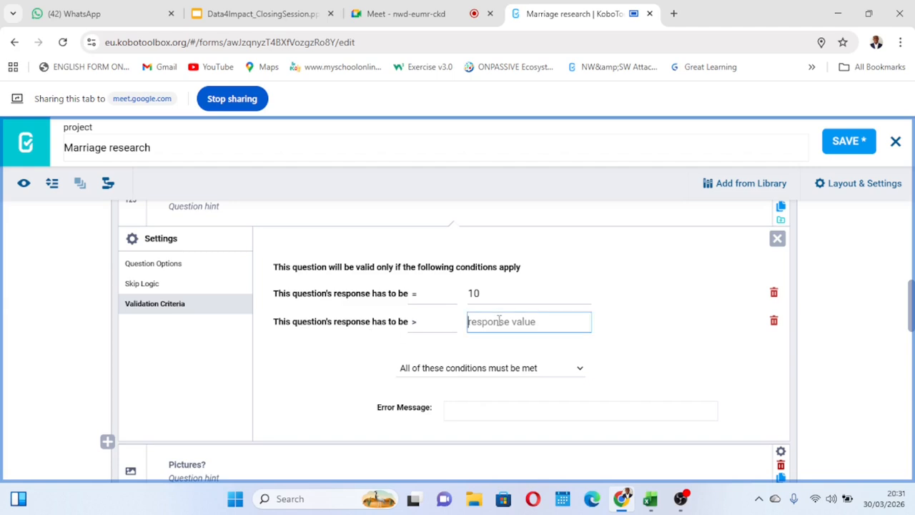
text(10)
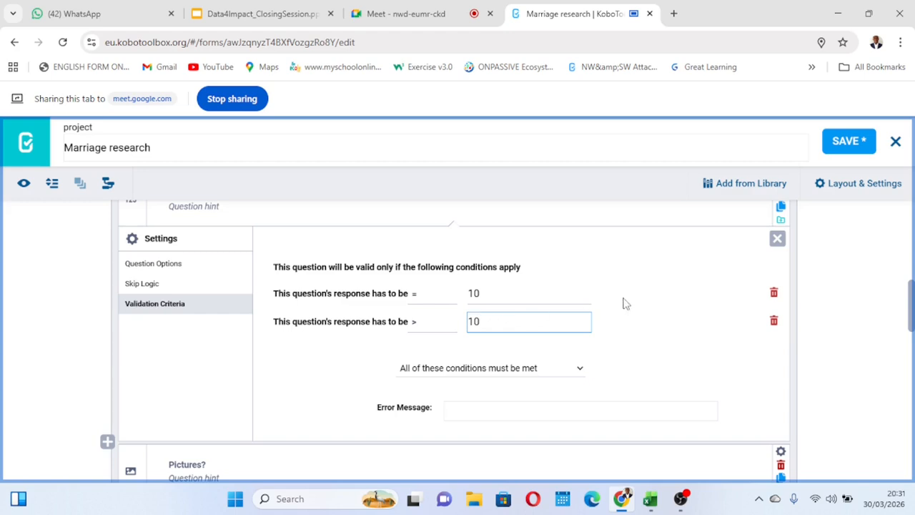
click(624, 303)
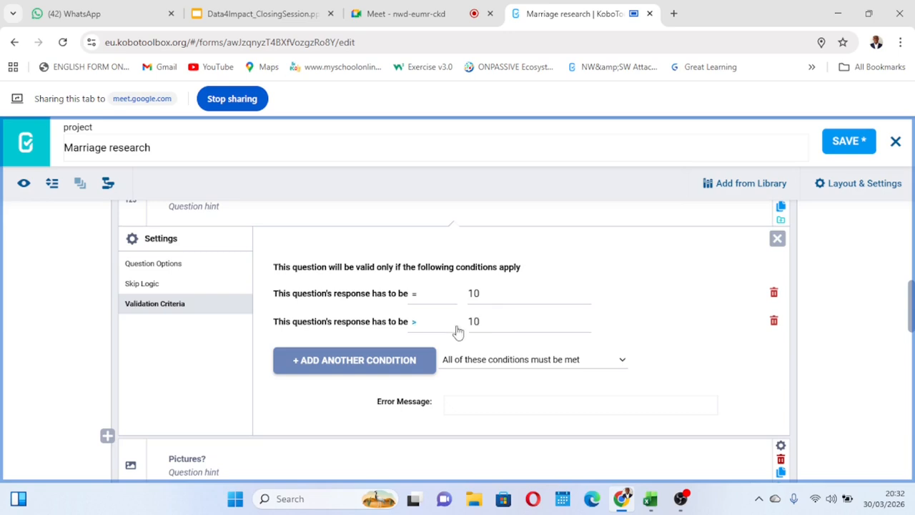
click(842, 143)
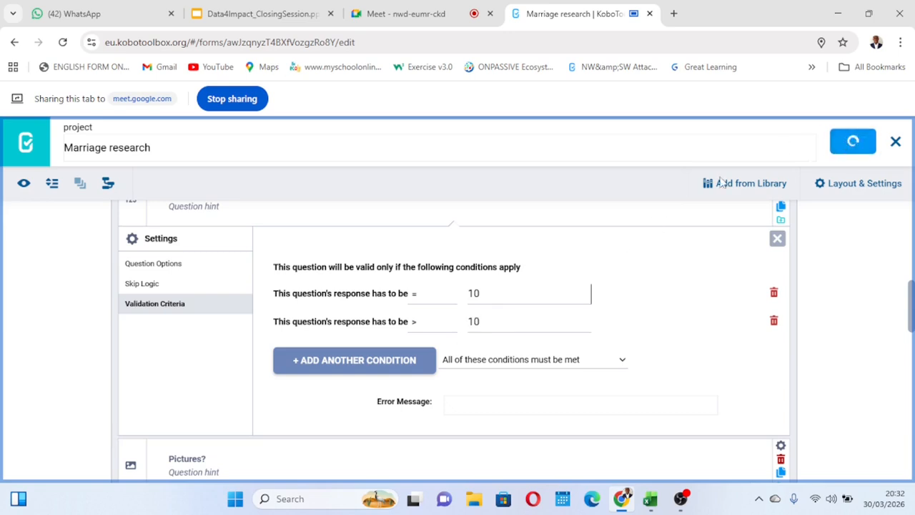
Test the "Age?" question against both conditions in the form preview with the answer 10, clear the answer and close the preview.
click(24, 185)
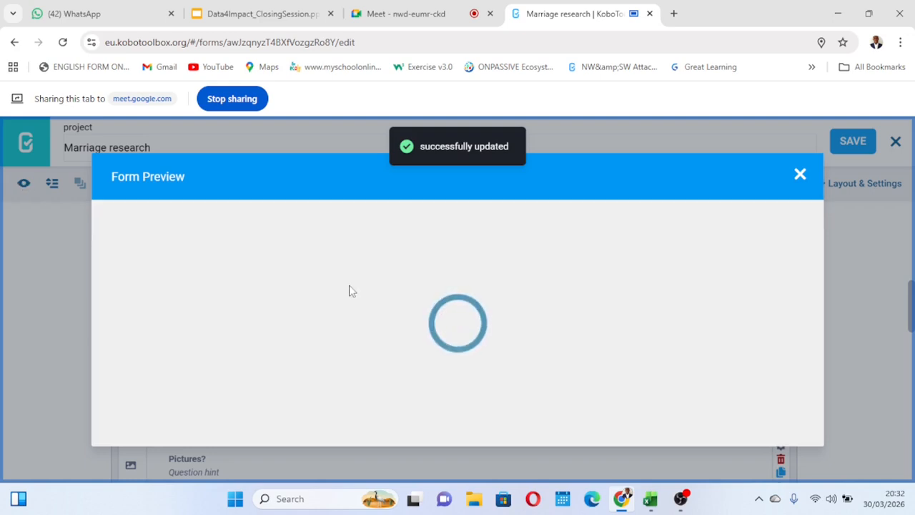
scroll(350, 291, down, 10)
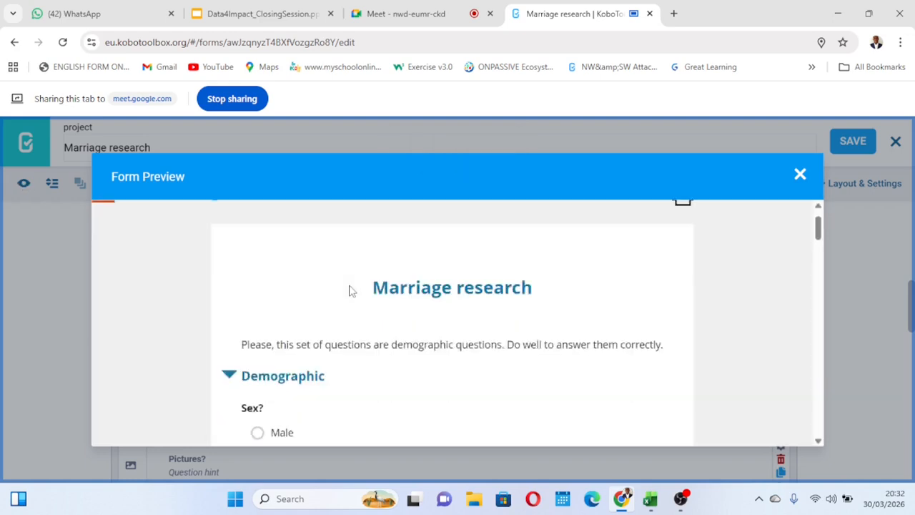
scroll(350, 291, down, 6)
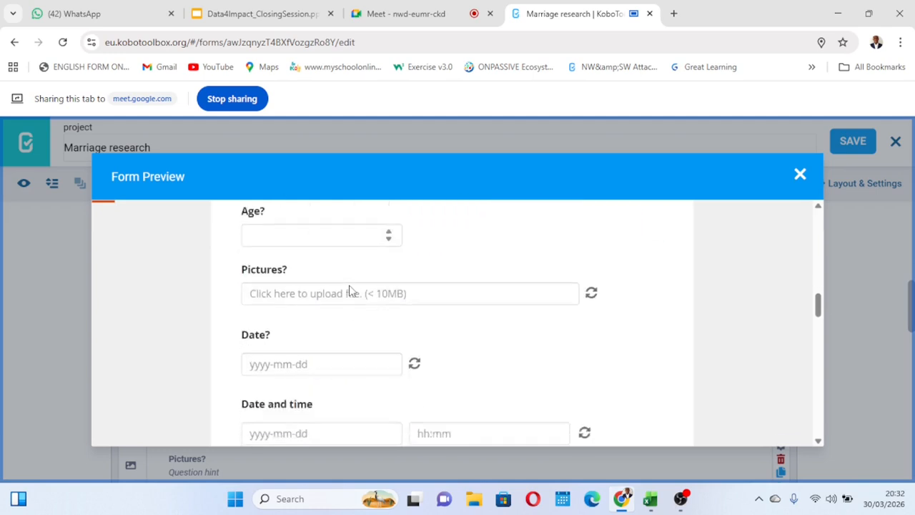
click(269, 251)
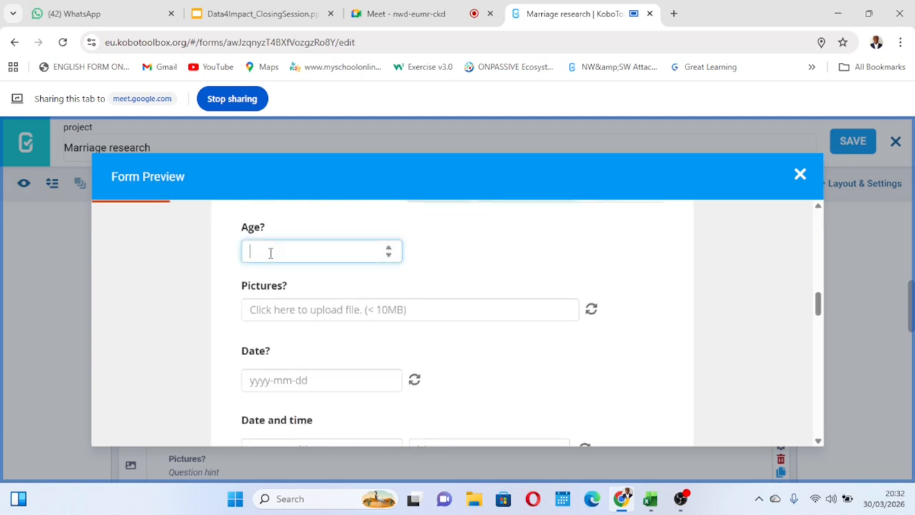
text(10)
click(470, 267)
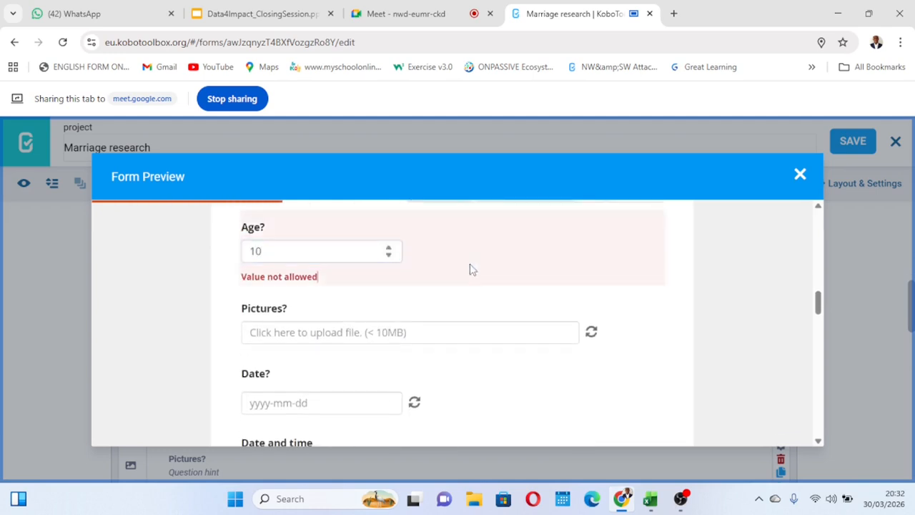
click(271, 253)
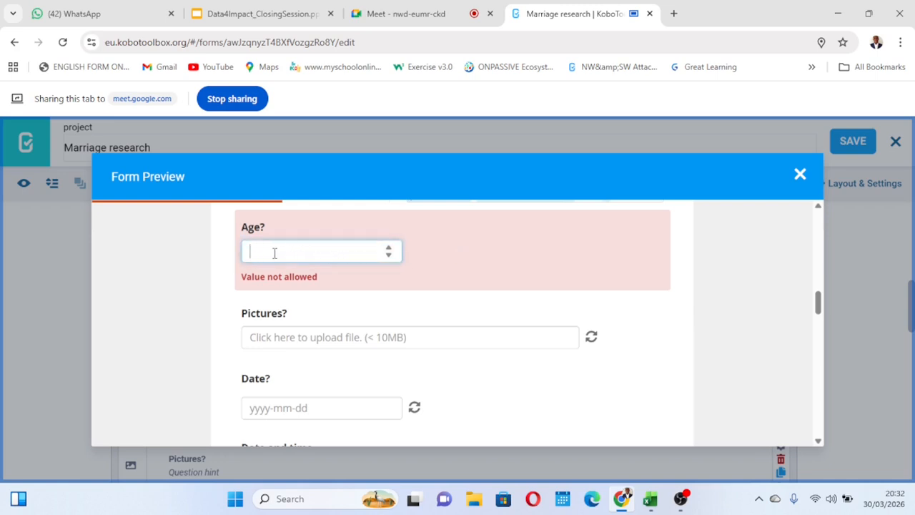
click(470, 253)
click(309, 245)
click(801, 175)
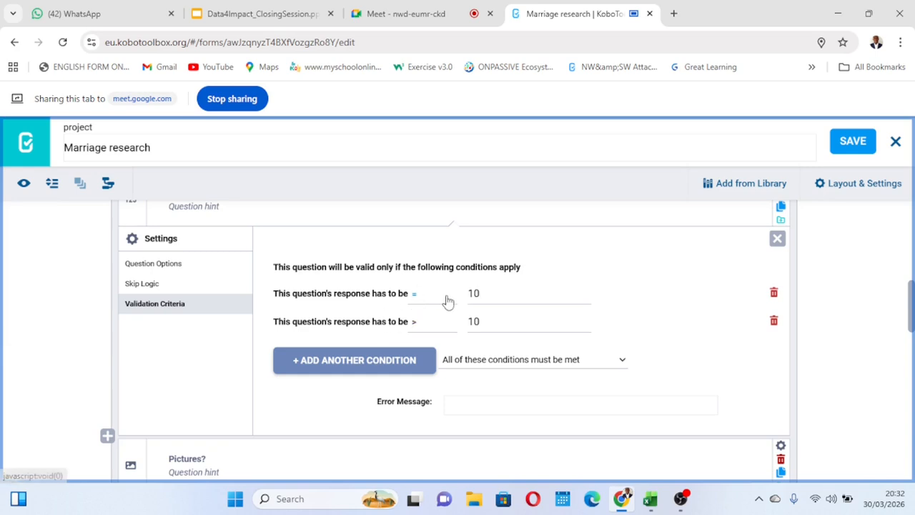
Change the second "Age?" validation condition to Less Than (<) with the response value 50, and save the form.
click(482, 319)
key(BackSpace)
key(BackSpace)
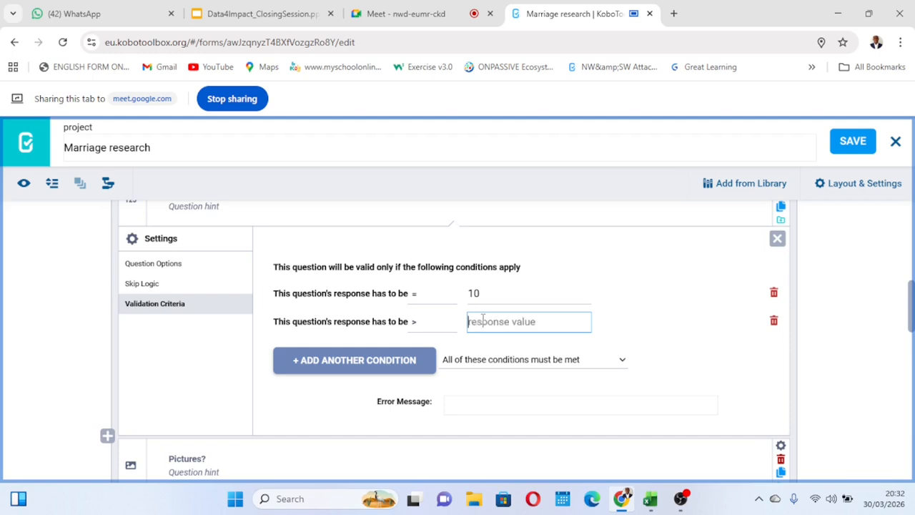
click(416, 323)
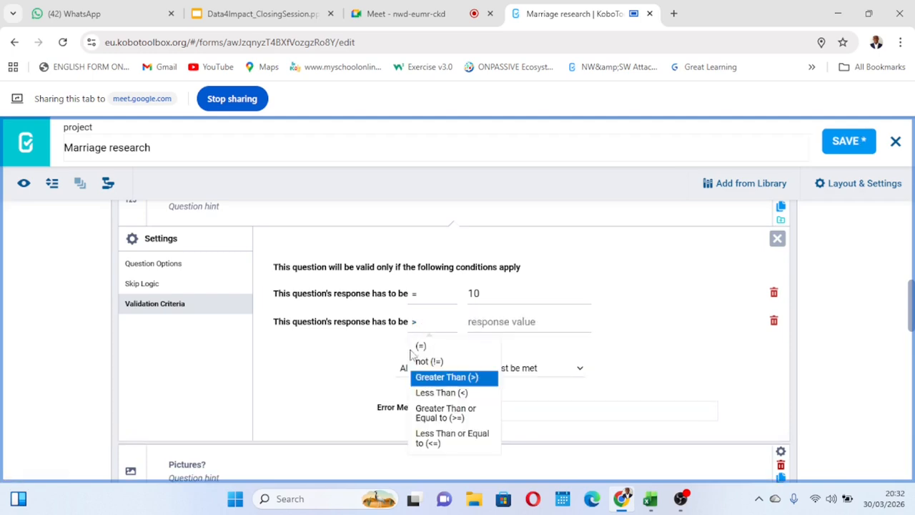
click(453, 395)
click(490, 320)
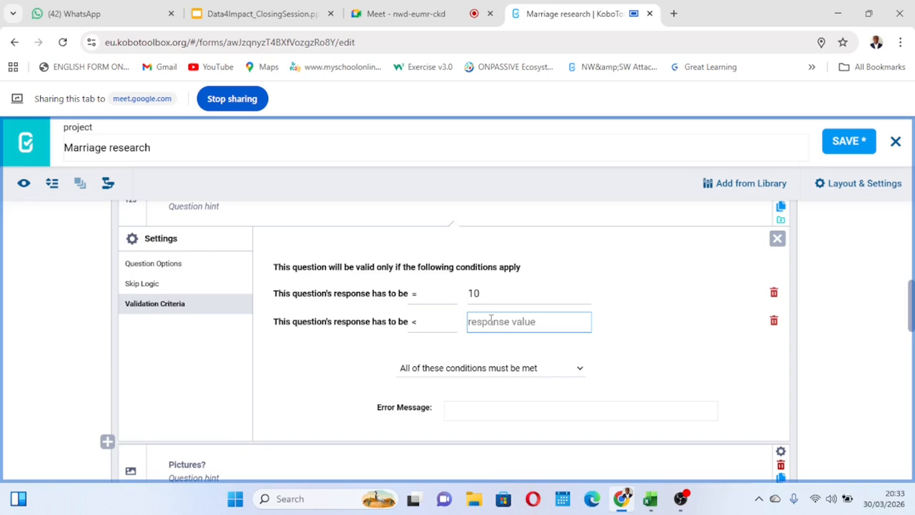
text(50)
click(691, 296)
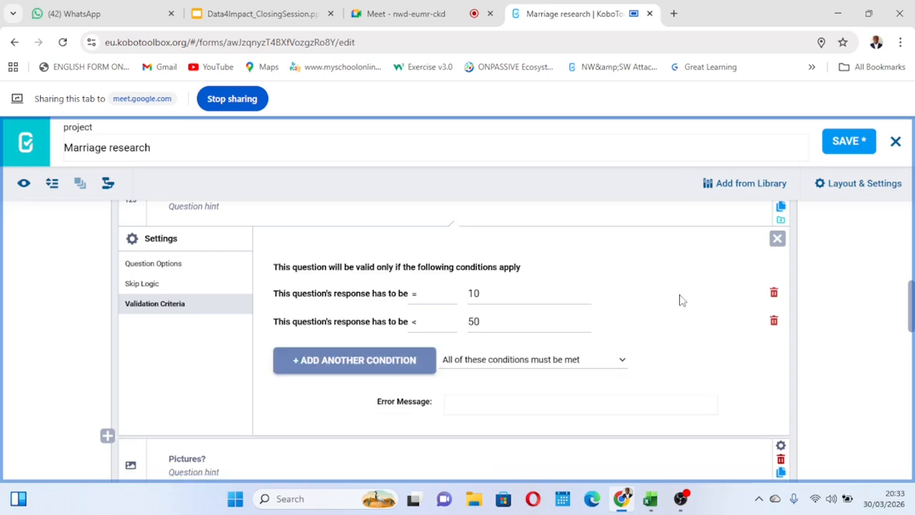
click(841, 147)
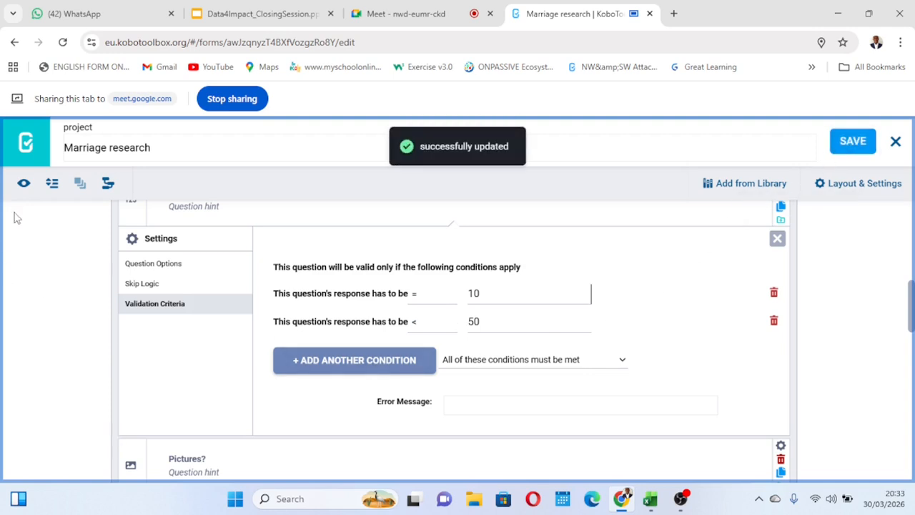
Test the "Age?" question in the form preview with answers including 10, 49 and 50, clear the answer and close the preview.
click(25, 184)
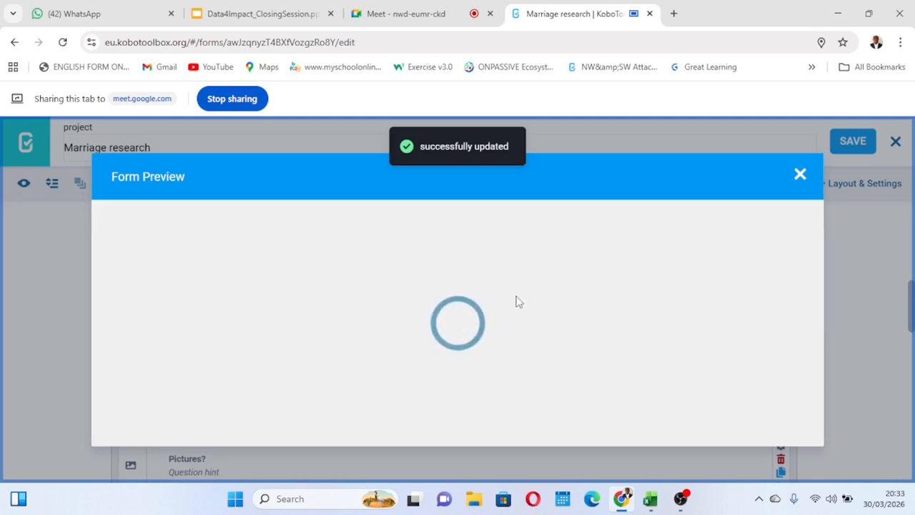
right_click(517, 301)
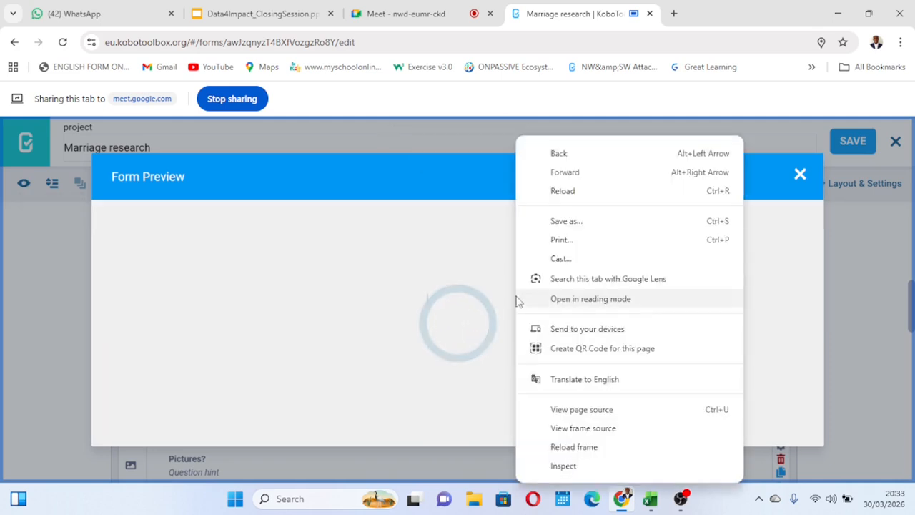
scroll(402, 306, down, 15)
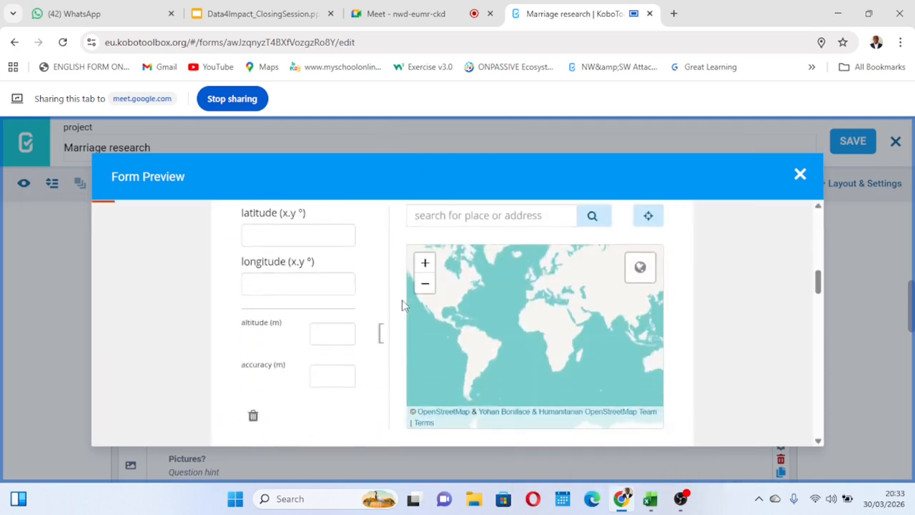
scroll(402, 305, down, 1)
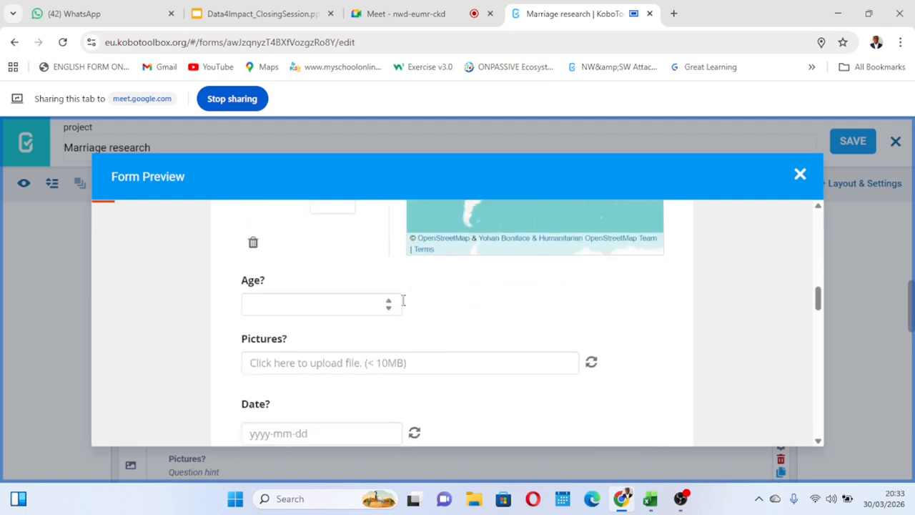
click(266, 305)
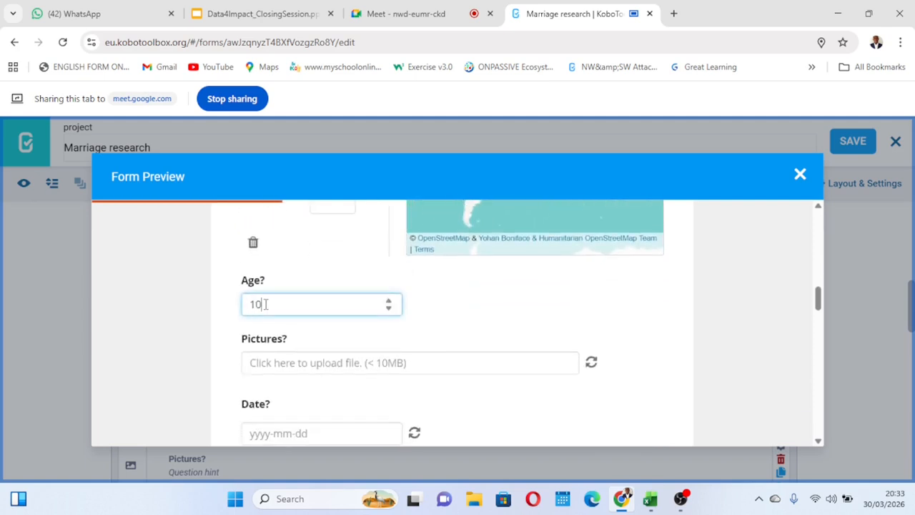
click(429, 309)
click(466, 308)
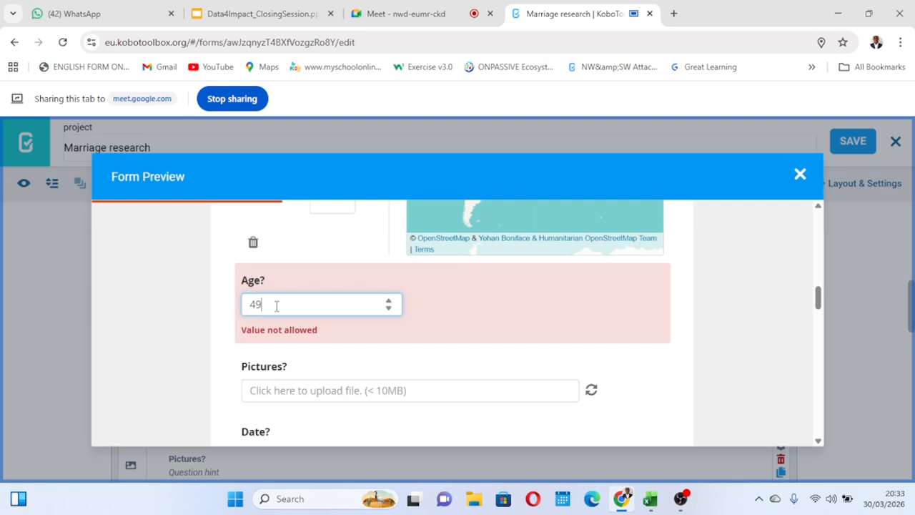
click(472, 308)
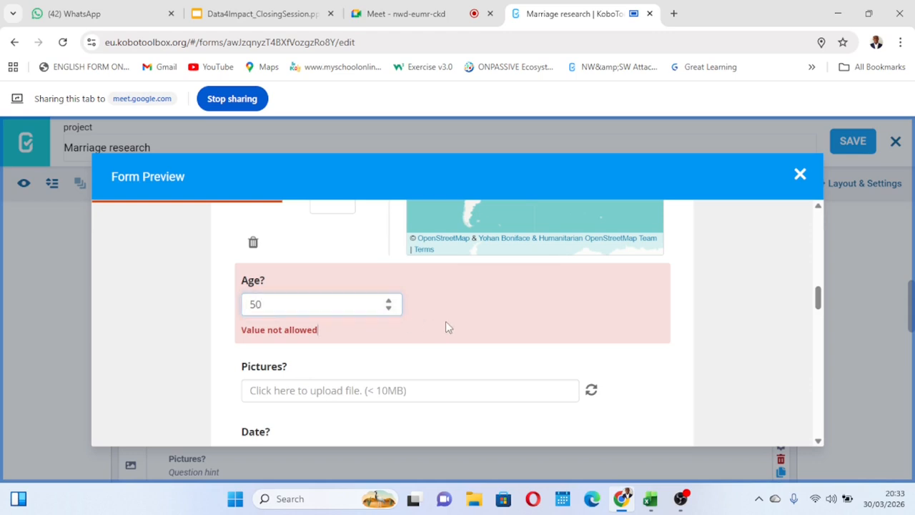
click(296, 306)
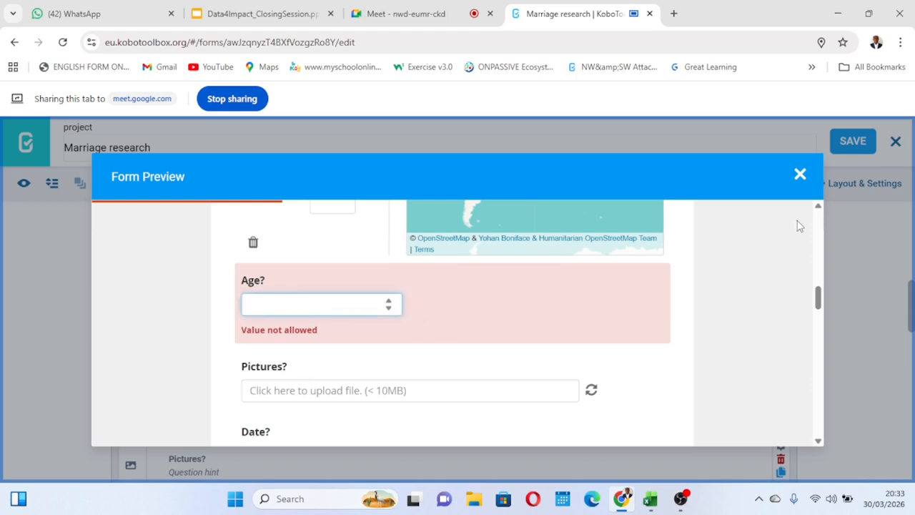
click(799, 173)
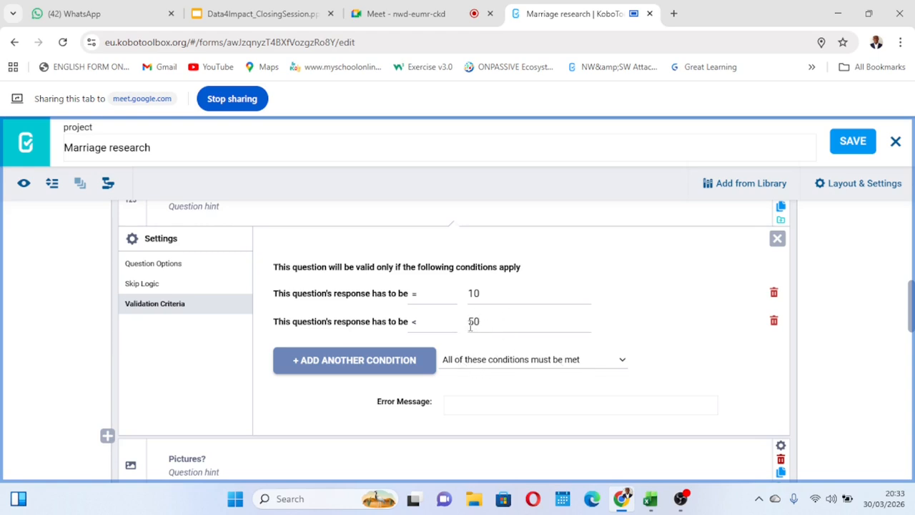
Change the comparison in the first "Age?" validation condition to Greater Than (>) and save the form.
click(422, 297)
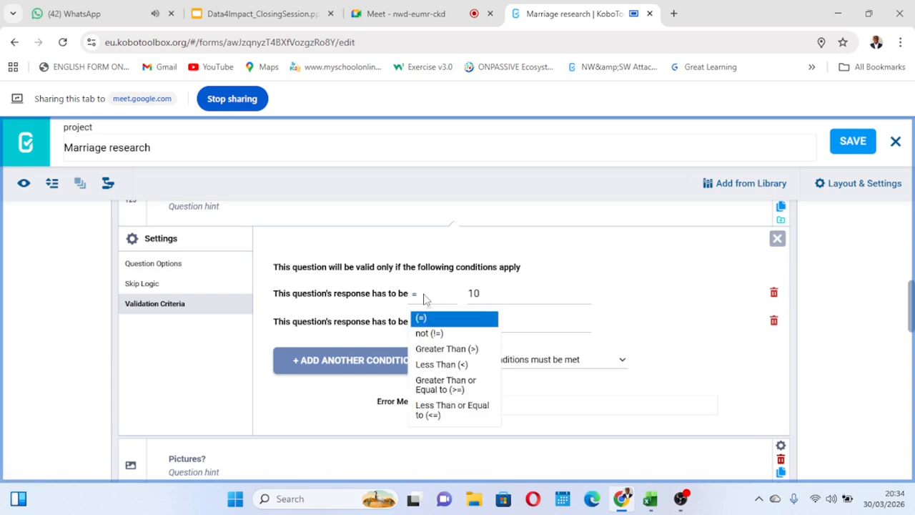
click(458, 349)
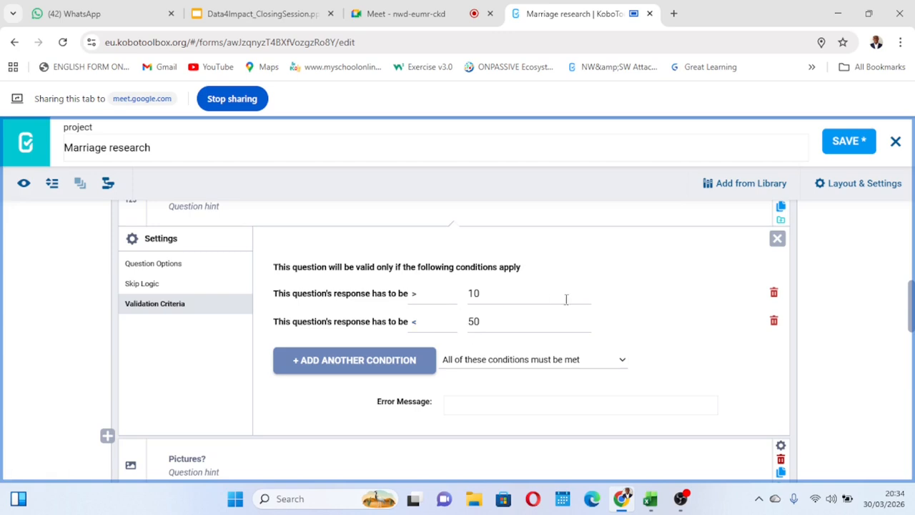
click(848, 145)
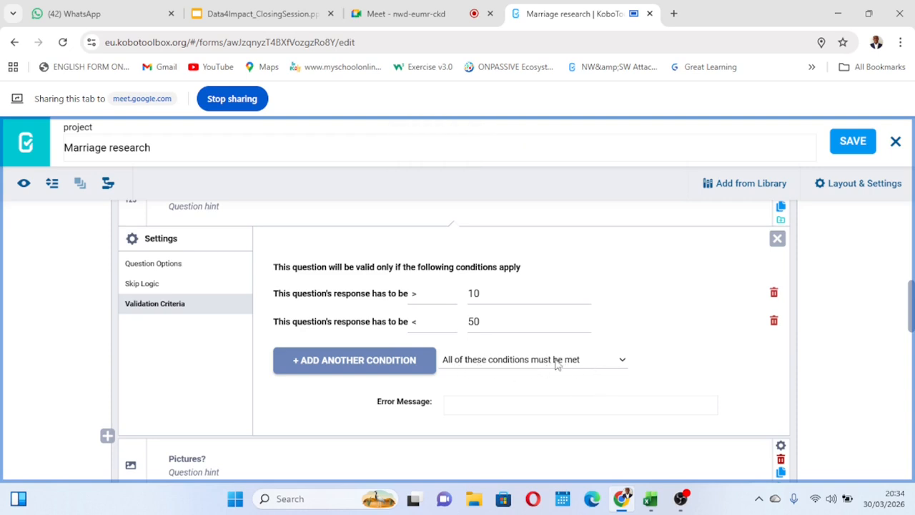
Test the "Age?" question in the form preview with the answers 10, 11 and 50.
click(24, 187)
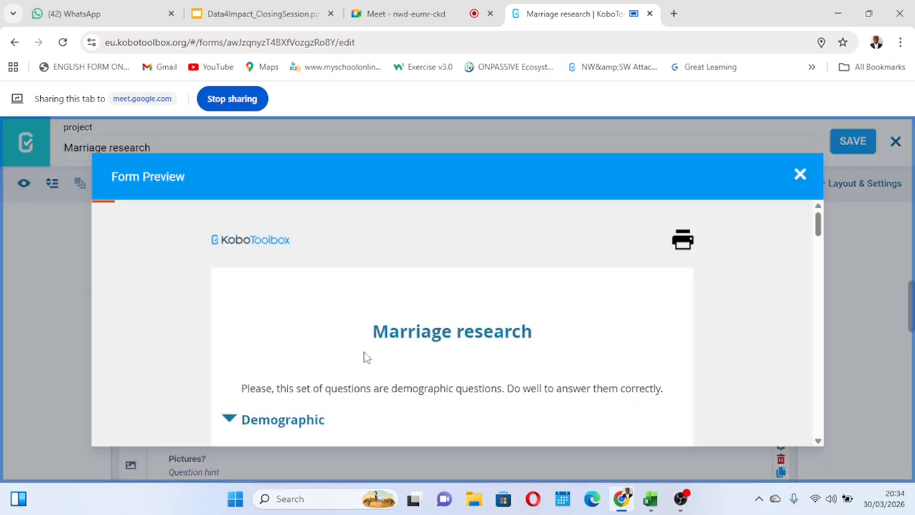
scroll(363, 355, down, 10)
scroll(364, 355, down, 2)
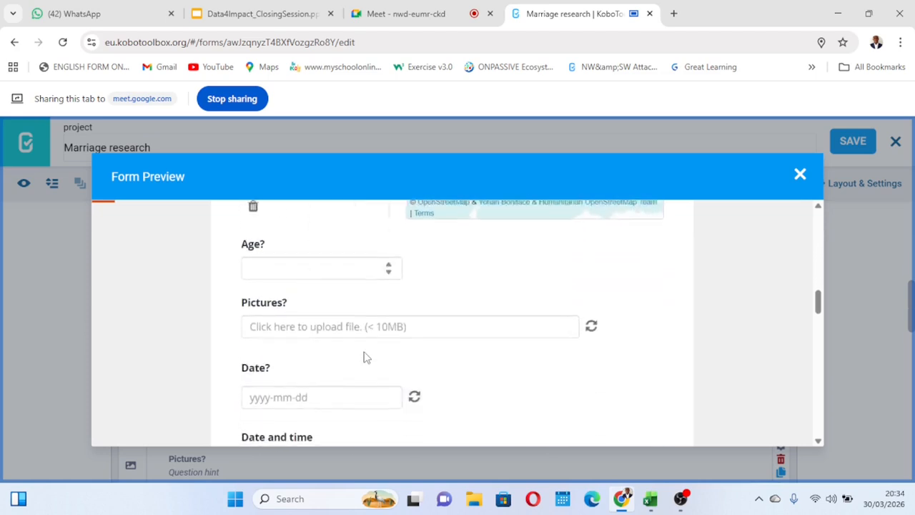
click(291, 277)
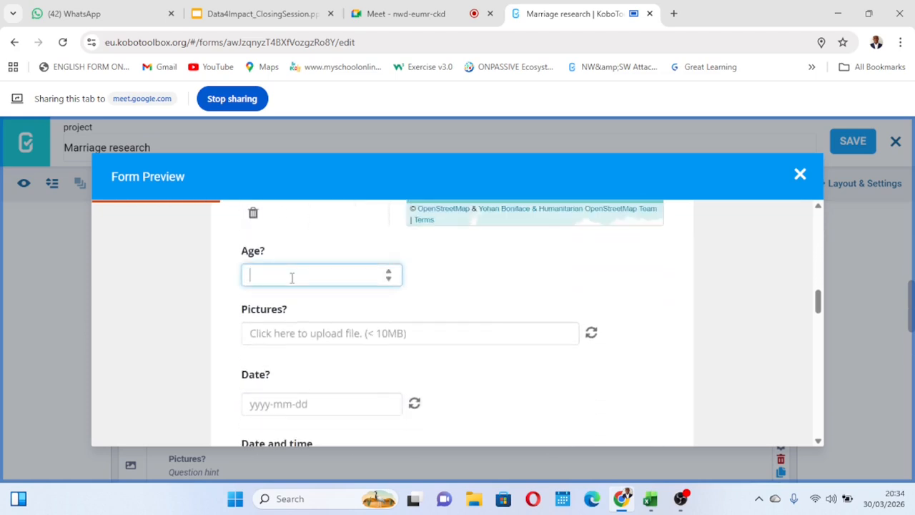
text(10)
click(488, 298)
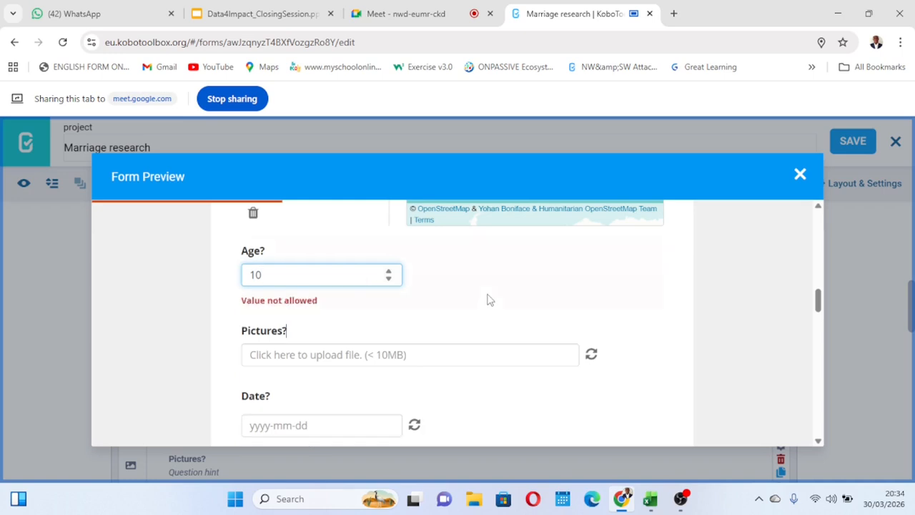
click(275, 277)
key(BackSpace)
text(1)
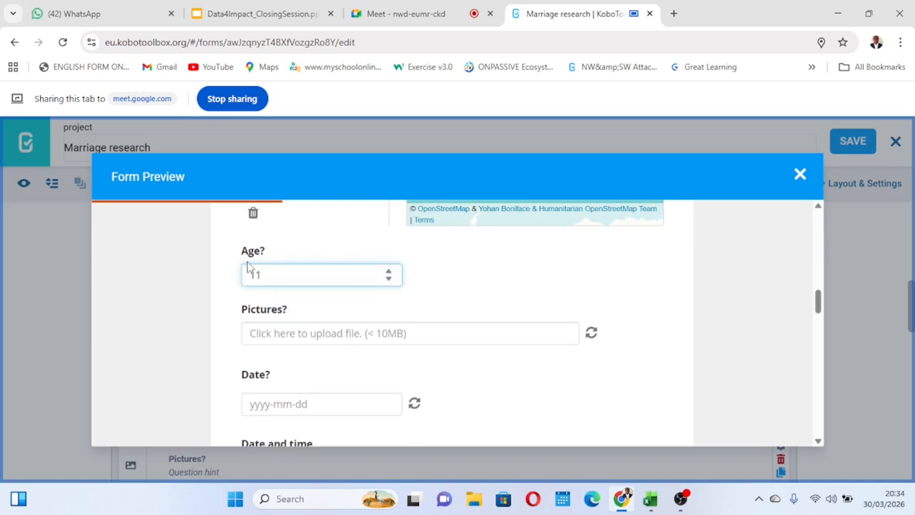
key(BackSpace)
key(BackSpace)
text(50)
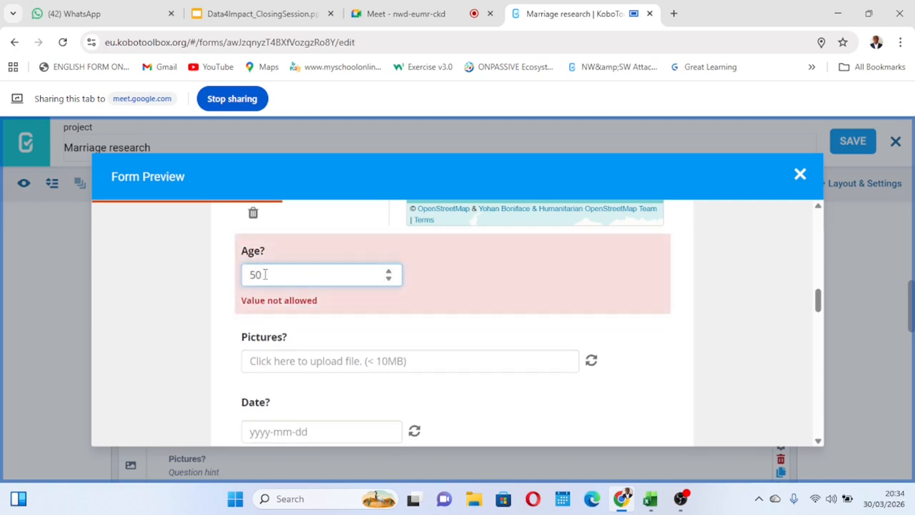
Try the "Age?" answers 49 and 60 in the preview, clear the answer and close the preview.
key(BackSpace)
key(BackSpace)
text(49)
click(481, 287)
key(BackSpace)
key(BackSpace)
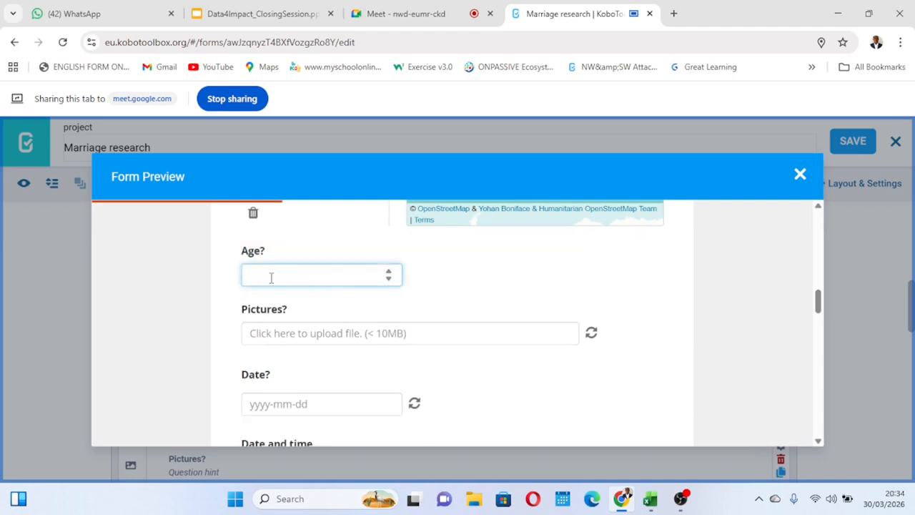
text(60)
click(469, 279)
click(272, 275)
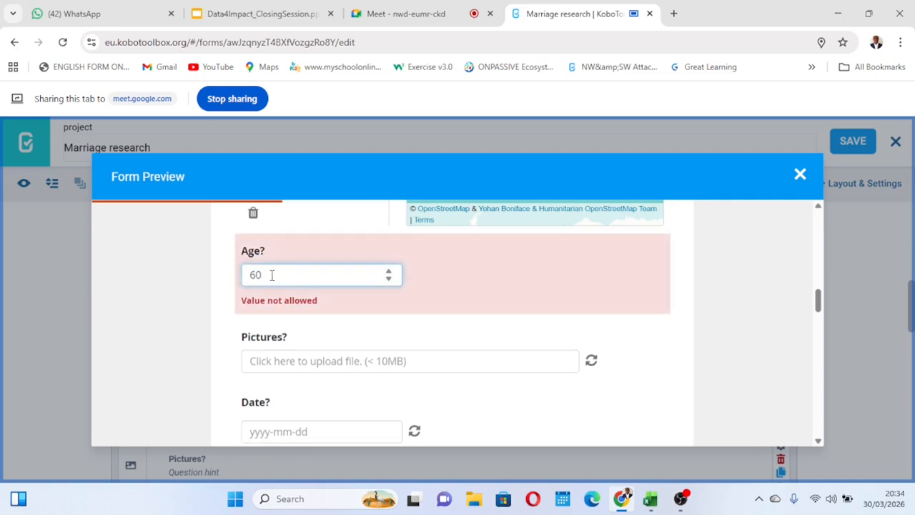
key(BackSpace)
key(BackSpace)
click(799, 174)
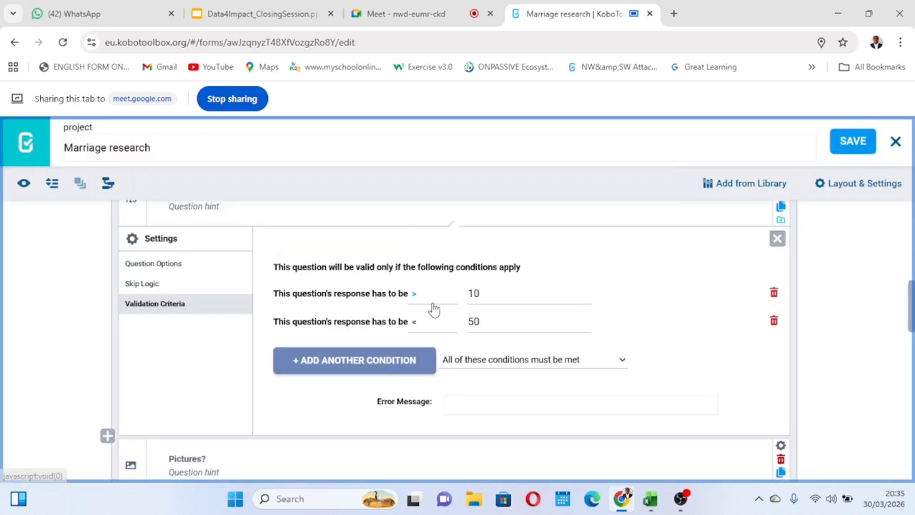
Set the response value of the second "Age?" validation condition to 10.
click(481, 320)
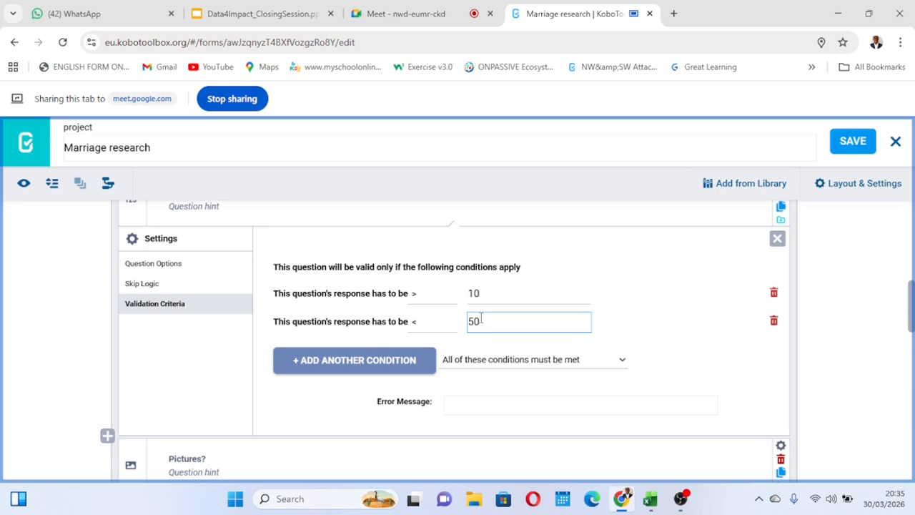
key(BackSpace)
key(BackSpace)
text(10)
click(686, 269)
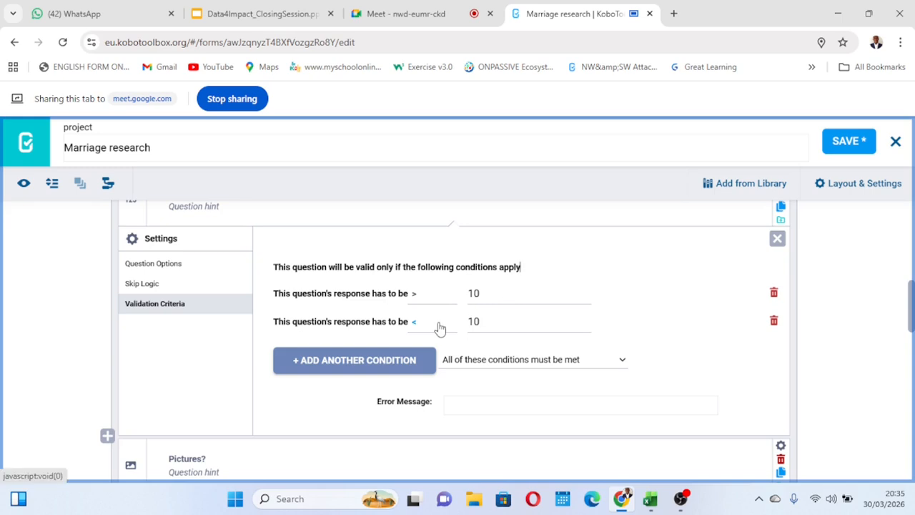
Set the first "Age?" validation condition's comparison to equal (=) and the second condition's response value to 50.
click(423, 299)
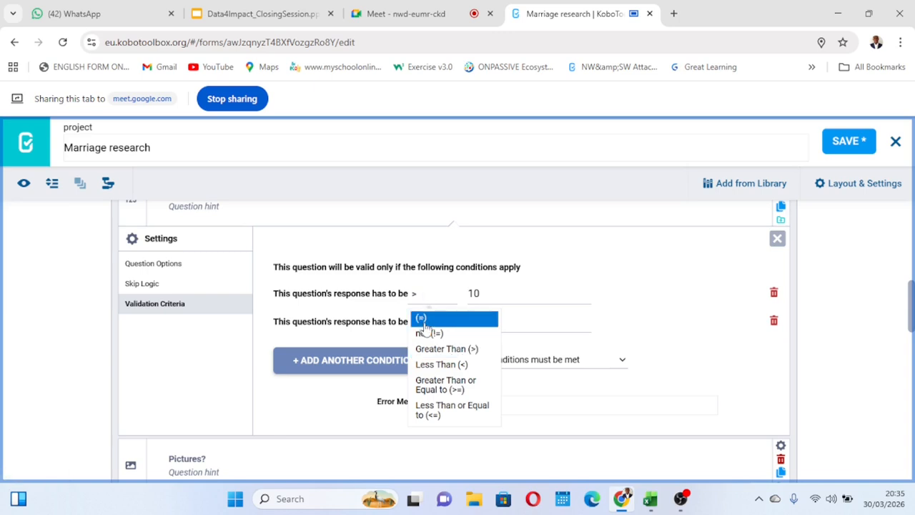
click(424, 322)
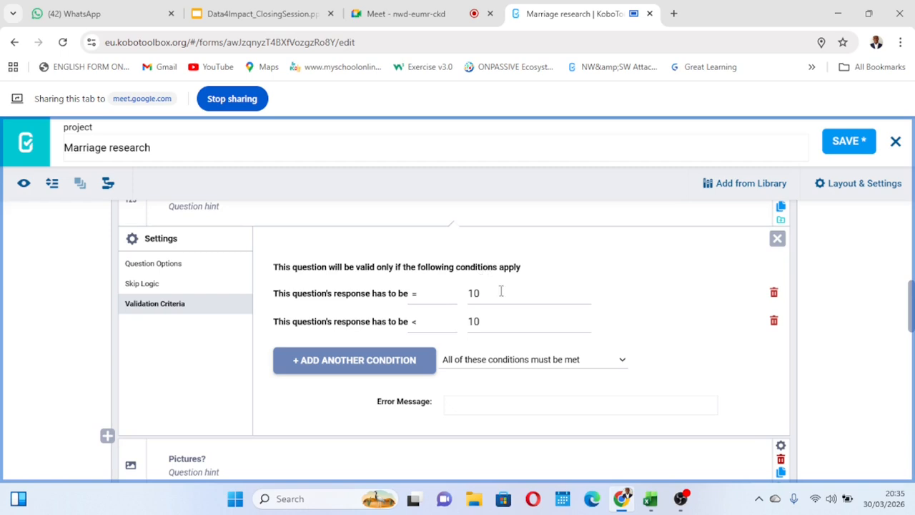
click(480, 320)
key(BackSpace)
key(BackSpace)
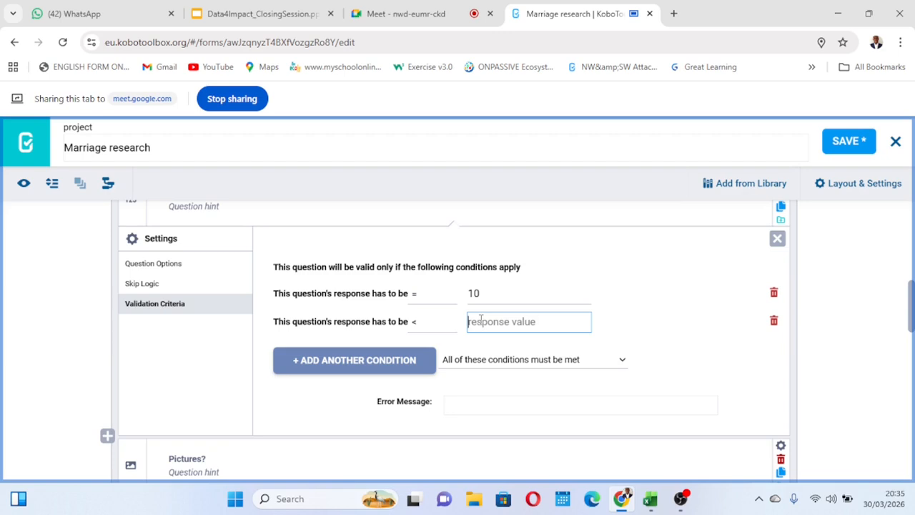
text(50)
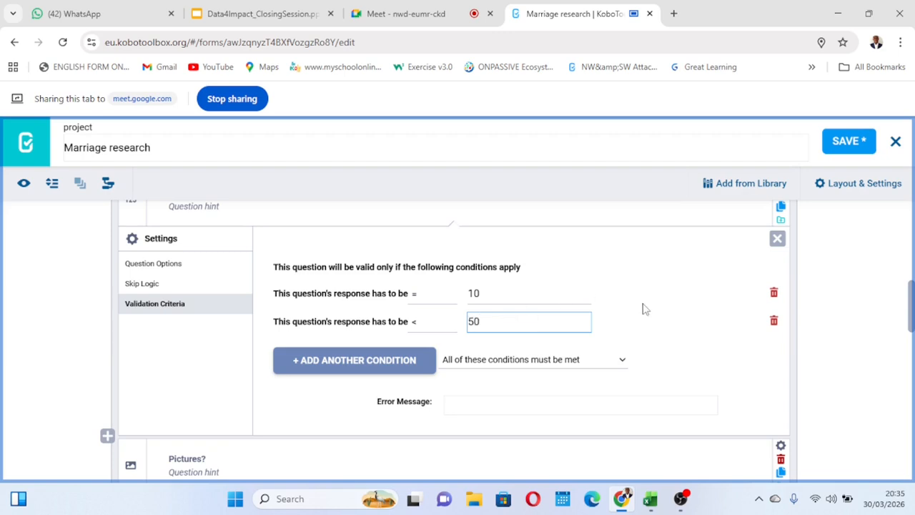
click(607, 309)
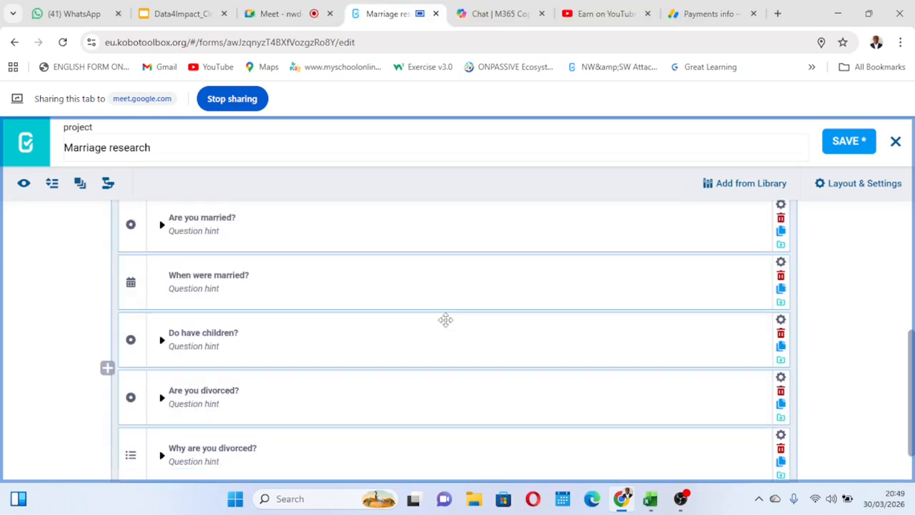
Collapse the "Demographic" and "Marriage questions proper" groups, and expand "Marriage questions proper" again to reach its last questions.
scroll(446, 319, up, 4)
scroll(268, 326, down, 1)
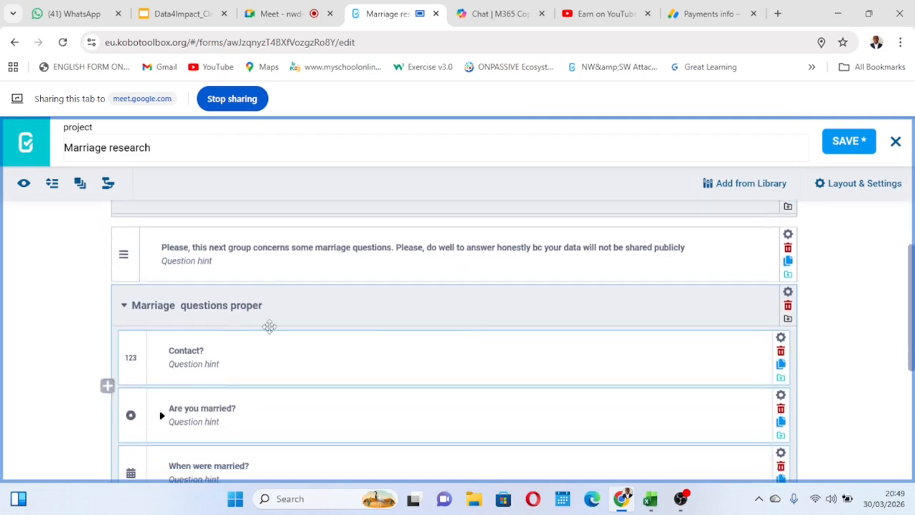
click(124, 306)
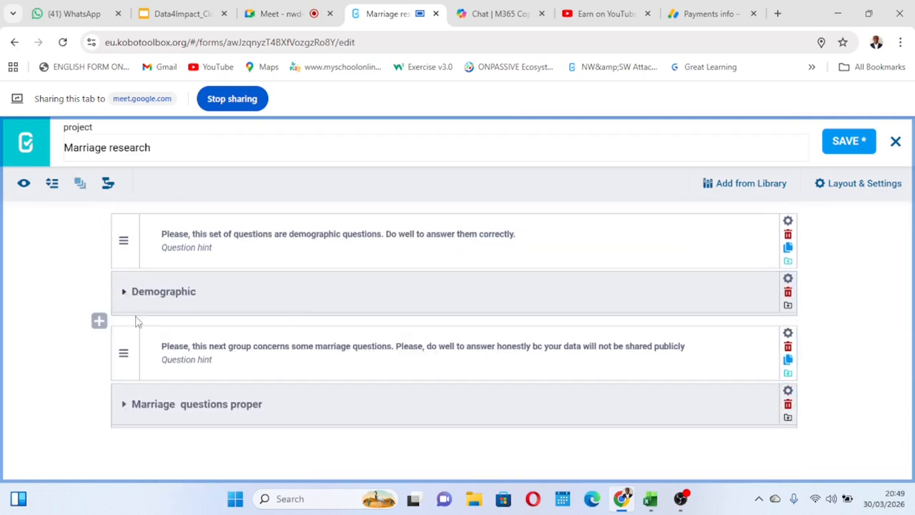
click(125, 403)
scroll(293, 357, down, 3)
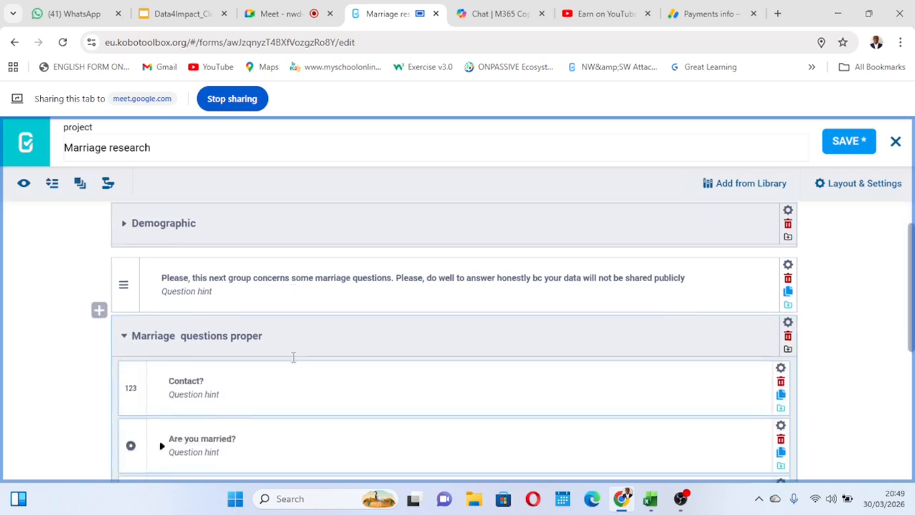
scroll(292, 357, down, 3)
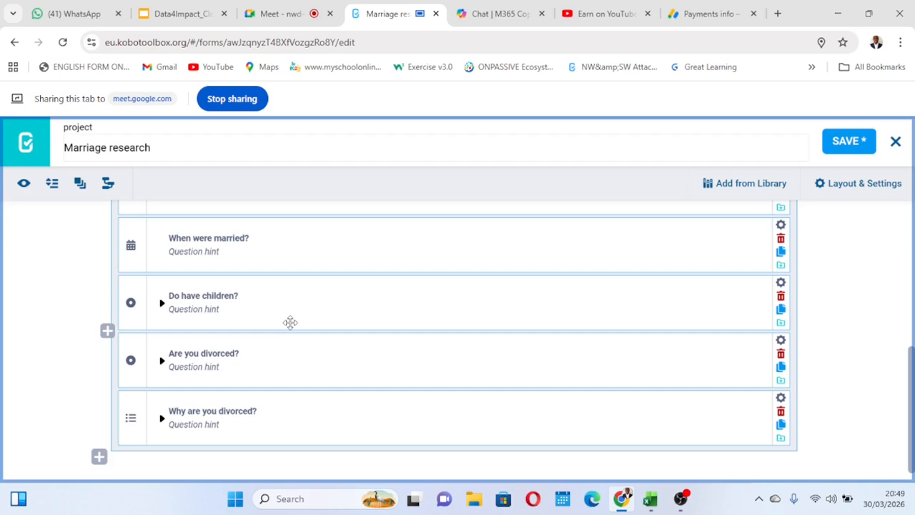
Reword the "Do have children?" question to "Are you pregnant?" and save the form.
click(235, 296)
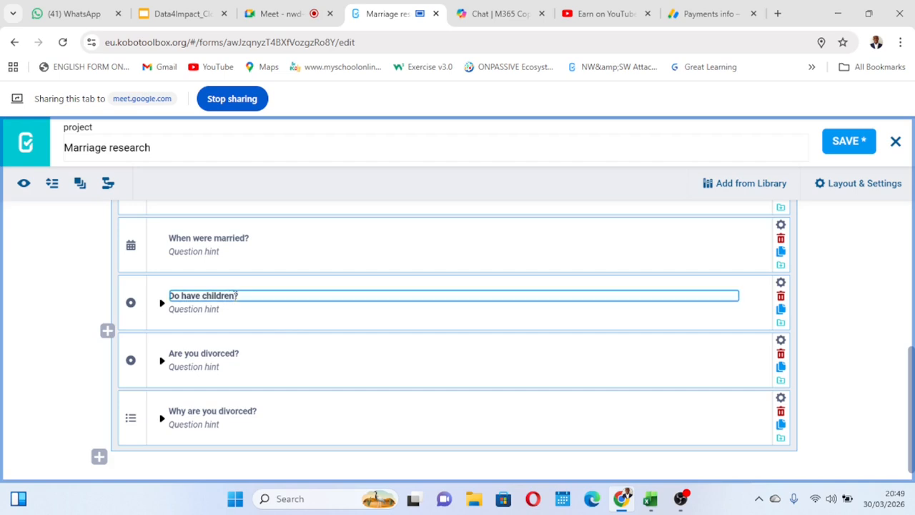
key(BackSpace)
key(BackSpace)
key(BackSpace)
key(BackSpace)
key(BackSpace)
key(BackSpace)
key(BackSpace)
key(BackSpace)
key(BackSpace)
key(BackSpace)
key(BackSpace)
key(BackSpace)
key(BackSpace)
key(BackSpace)
key(BackSpace)
text(Are you pregnan)
click(844, 142)
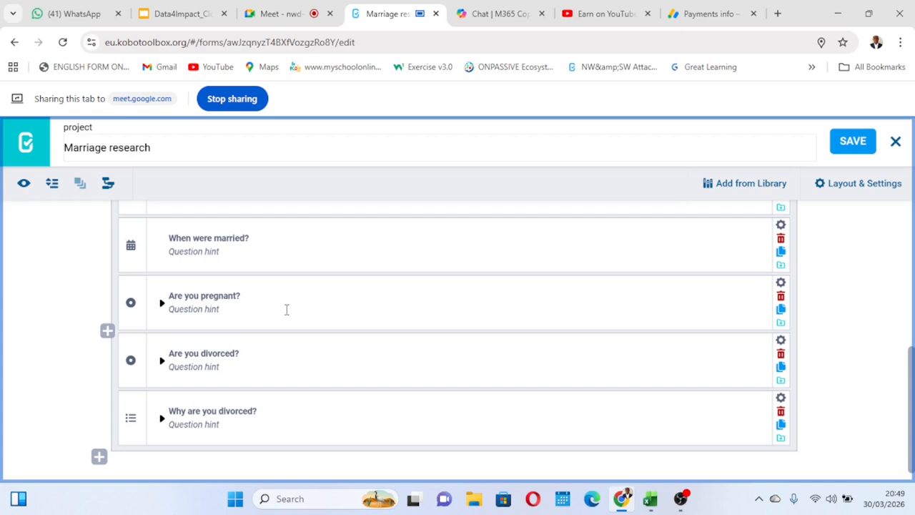
scroll(286, 308, up, 5)
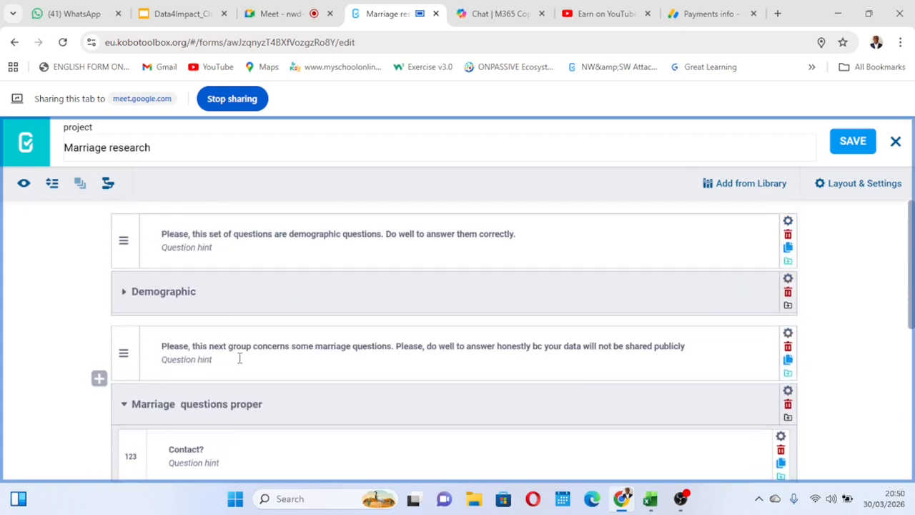
Expand the "Demographic" group to check the response options of the "Sex?" question, and collapse both again.
scroll(239, 357, down, 5)
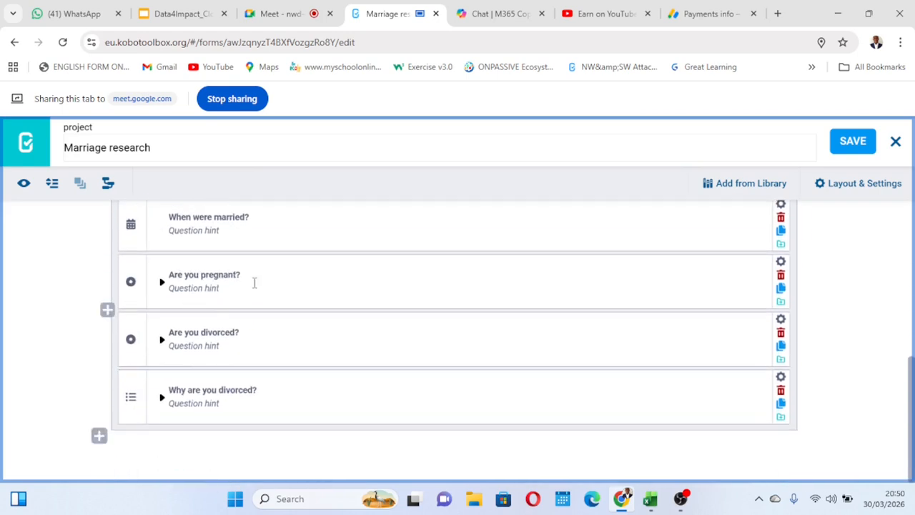
scroll(253, 286, up, 5)
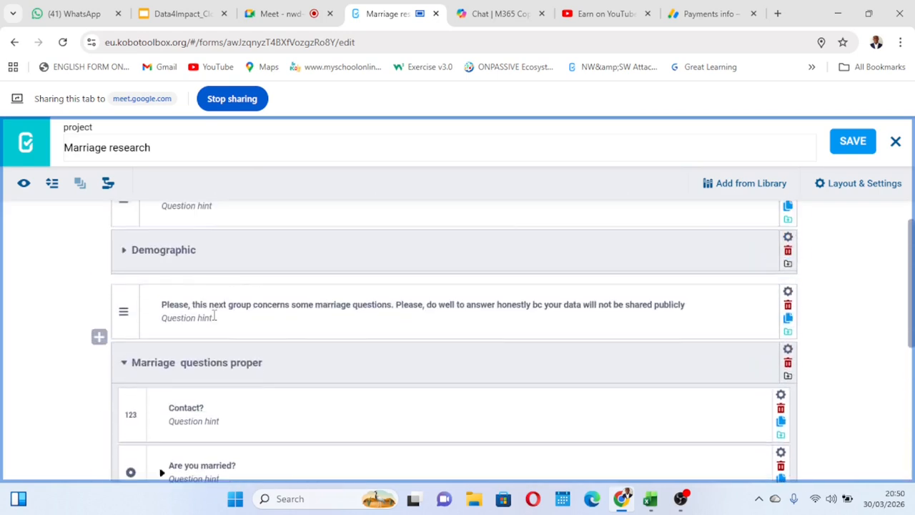
scroll(212, 315, up, 1)
click(123, 292)
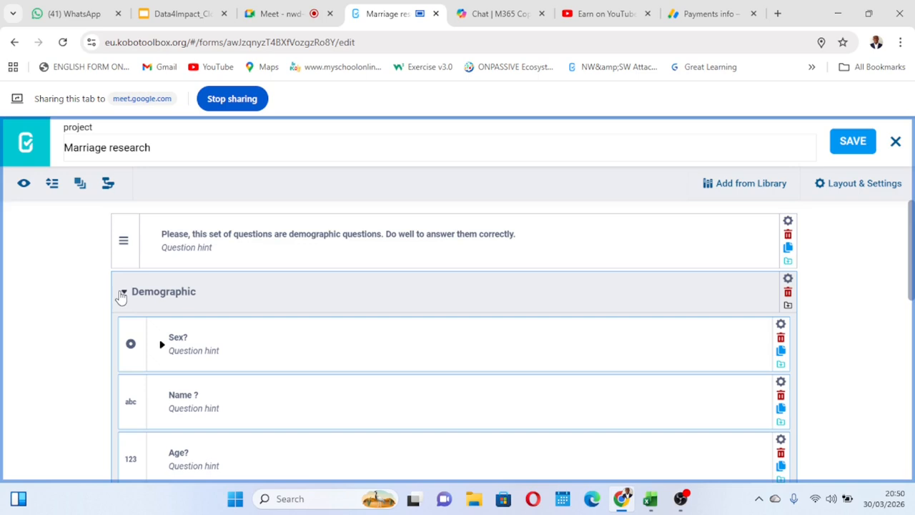
click(162, 346)
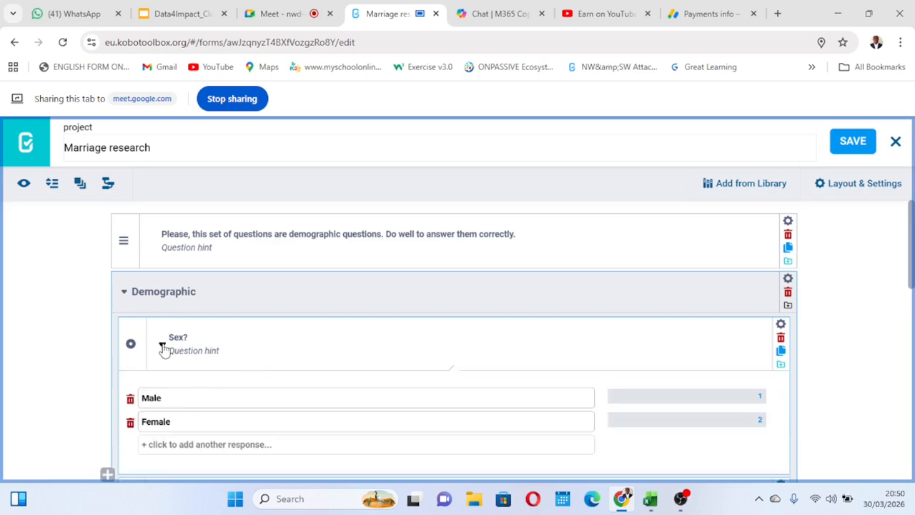
click(163, 348)
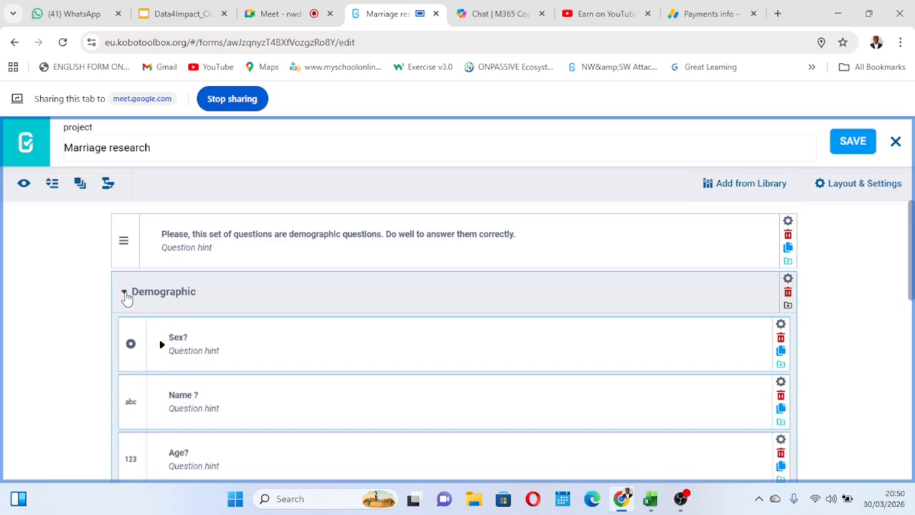
click(124, 292)
Open the skip logic settings of the "Are you pregnant?" question and add a display condition.
scroll(323, 356, down, 4)
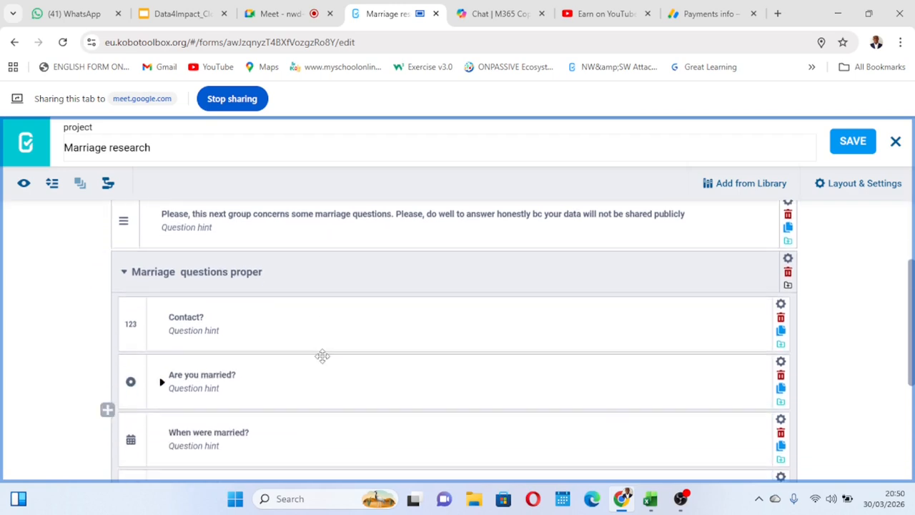
scroll(322, 356, up, 1)
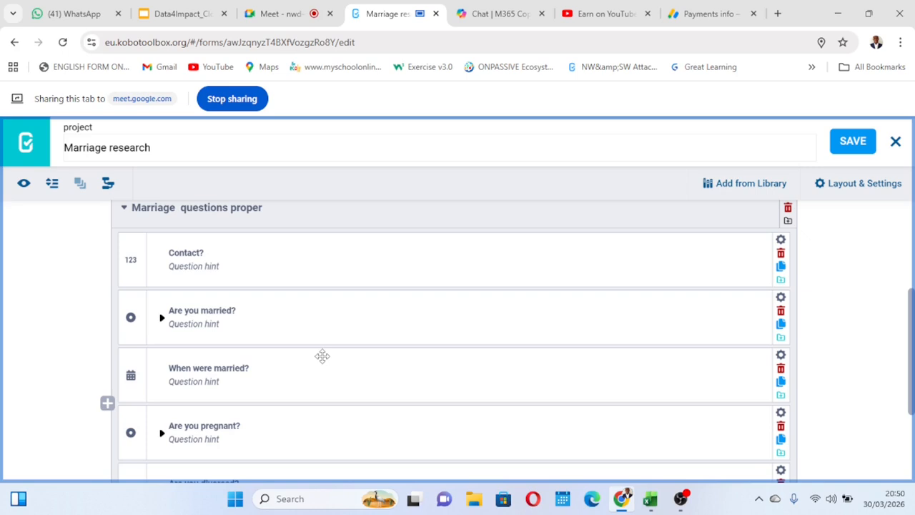
scroll(321, 355, down, 1)
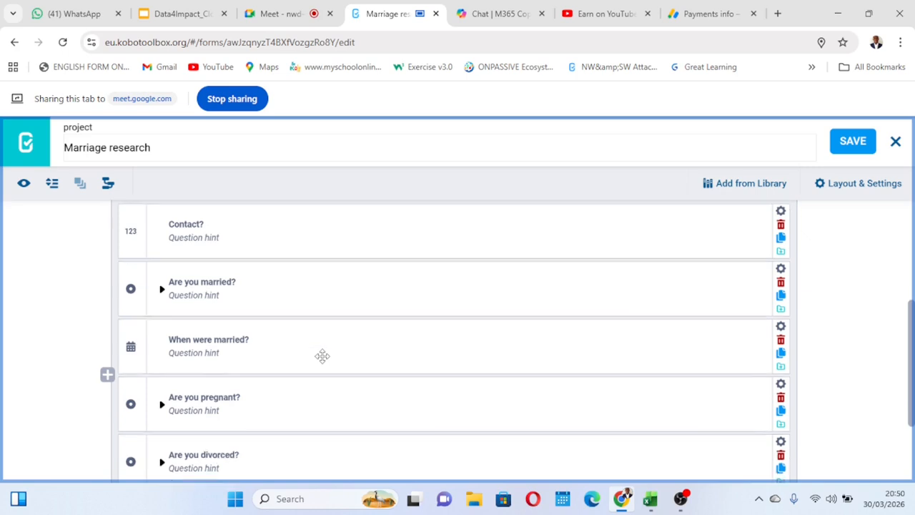
scroll(255, 321, down, 1)
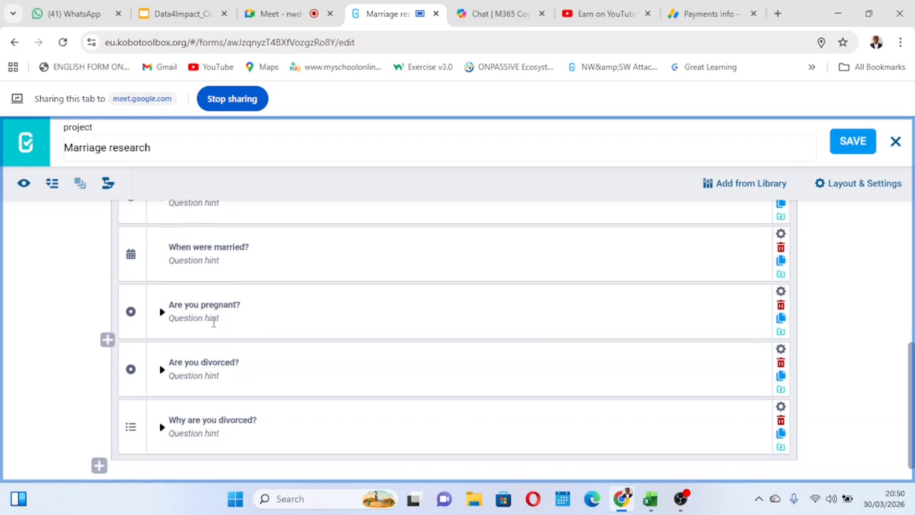
click(781, 295)
scroll(548, 374, down, 2)
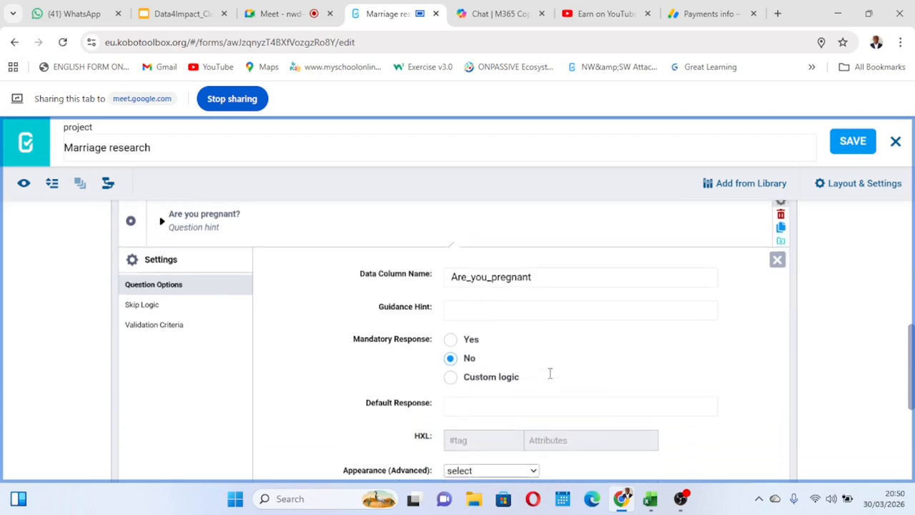
click(143, 300)
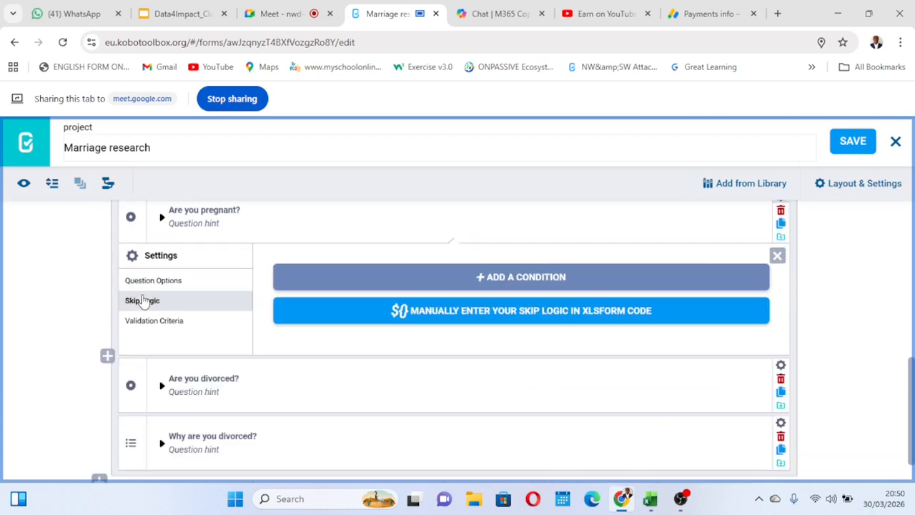
click(510, 279)
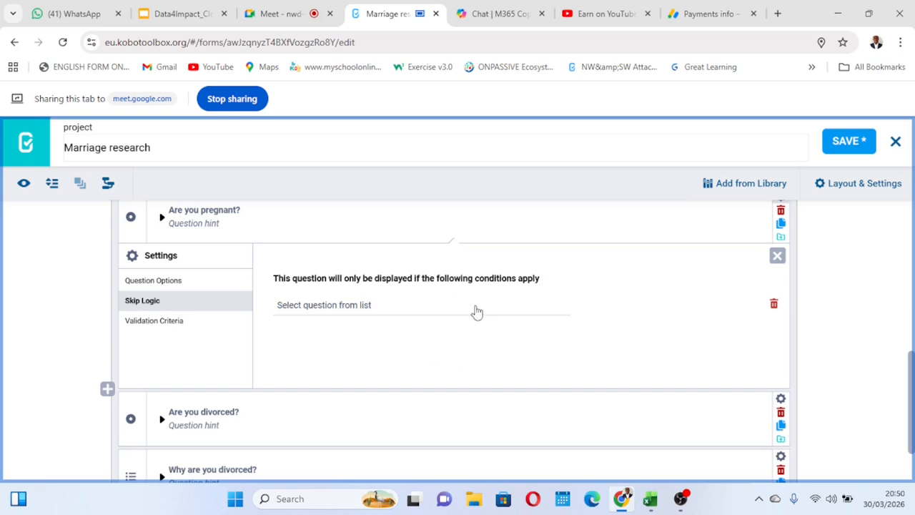
Review which questions can be chosen for the "Are you pregnant?" skip logic condition, without selecting one.
click(327, 307)
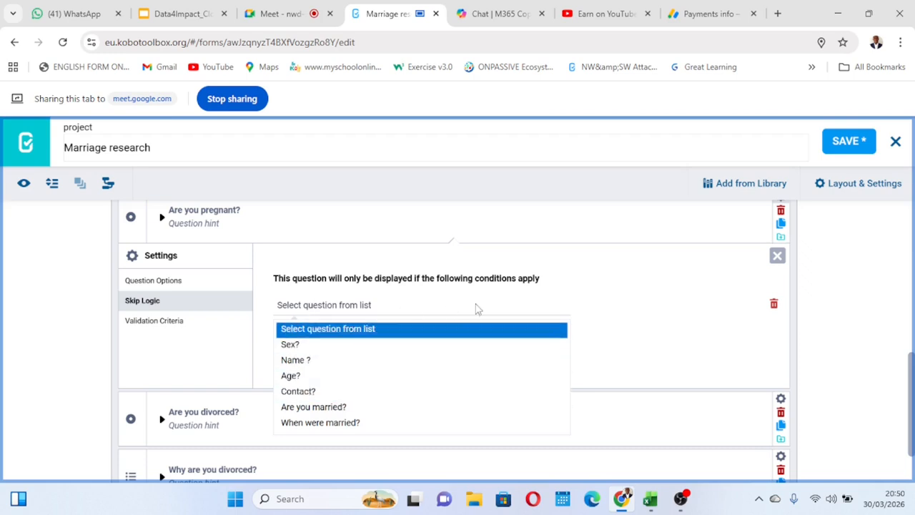
click(597, 278)
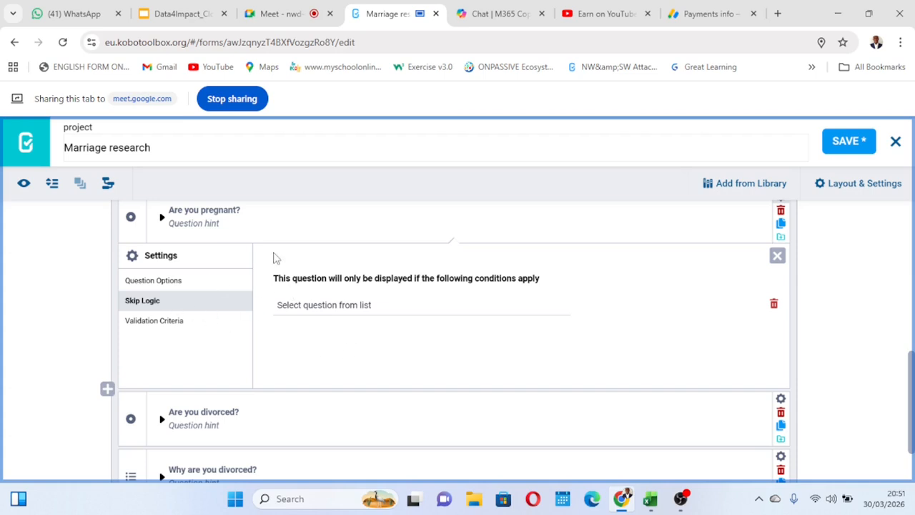
scroll(254, 230, up, 1)
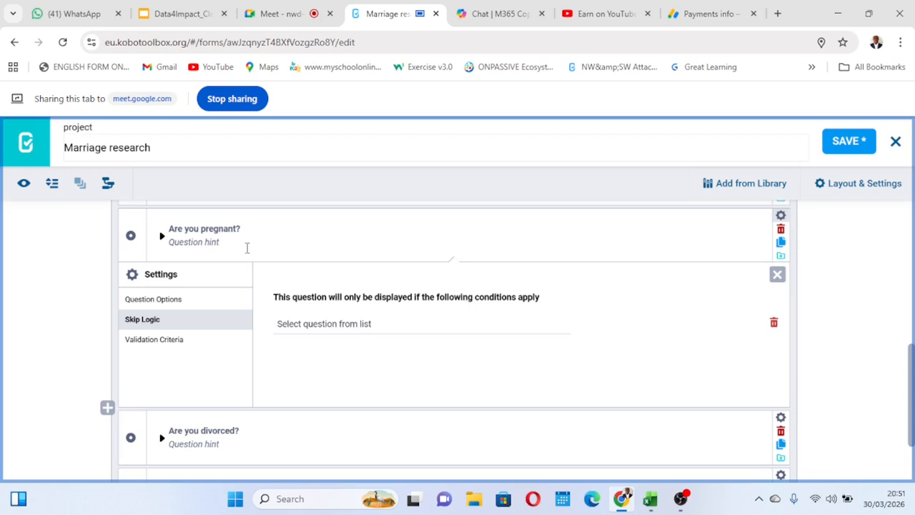
scroll(247, 248, down, 1)
scroll(247, 248, up, 1)
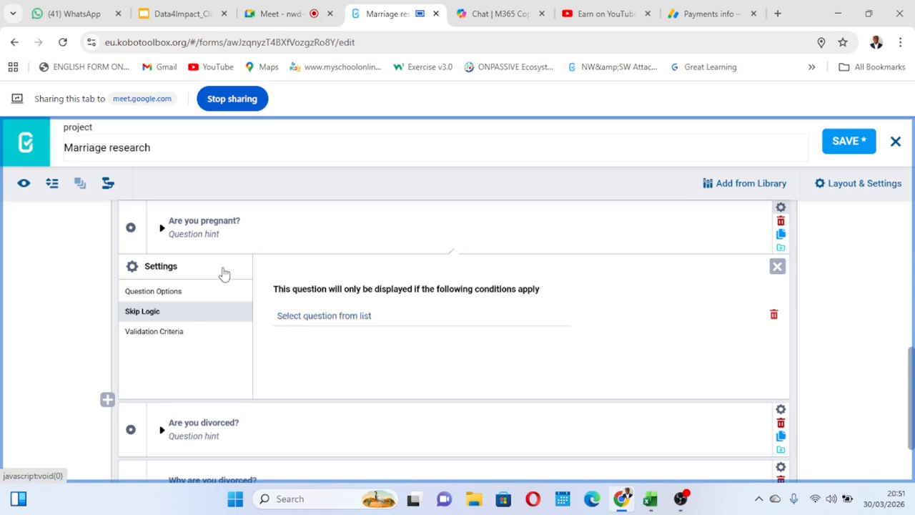
click(311, 318)
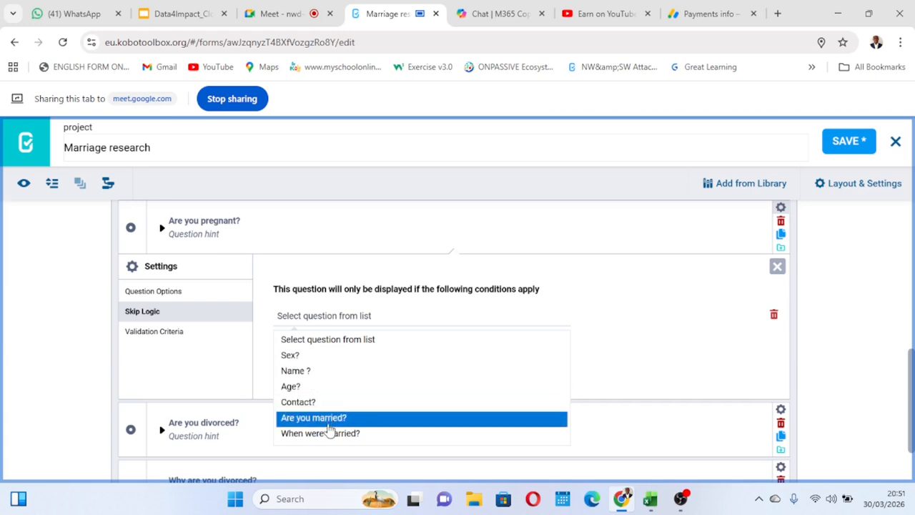
click(457, 307)
scroll(289, 356, down, 2)
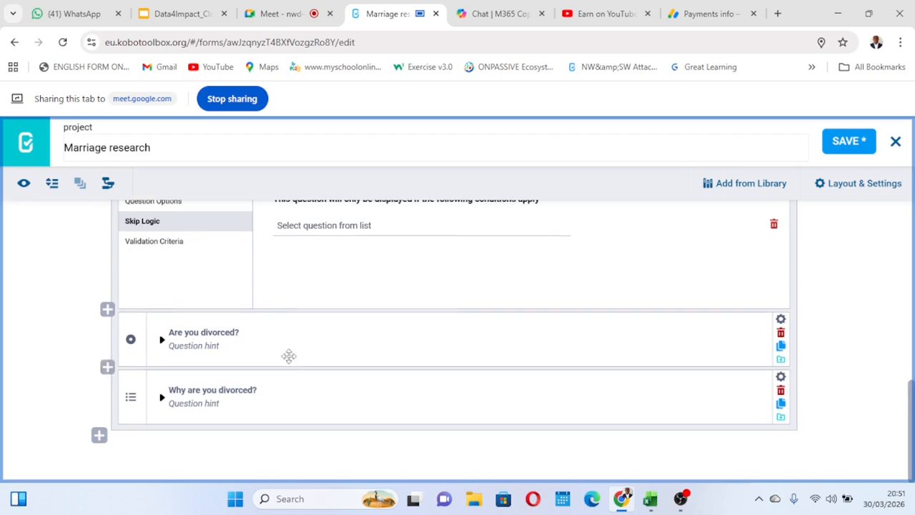
scroll(296, 376, up, 1)
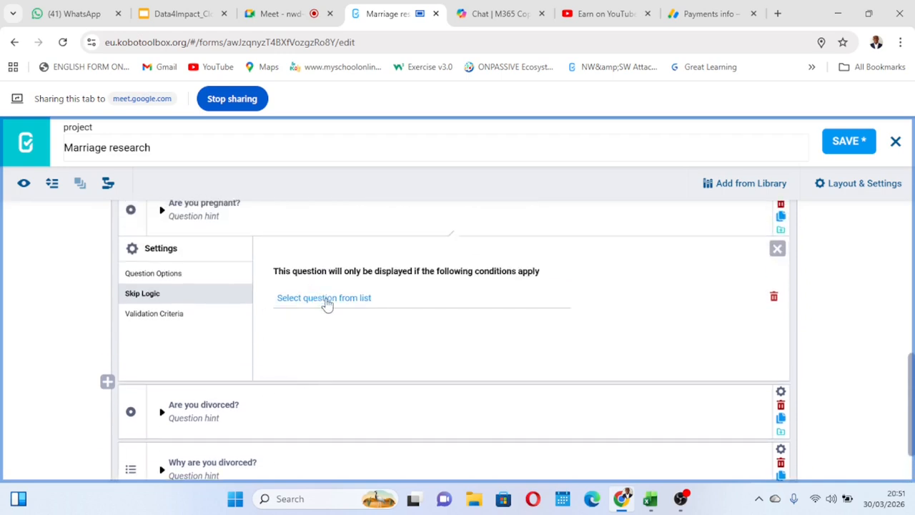
Set the "Are you pregnant?" skip logic condition to Sex? = Female and save the form.
click(325, 300)
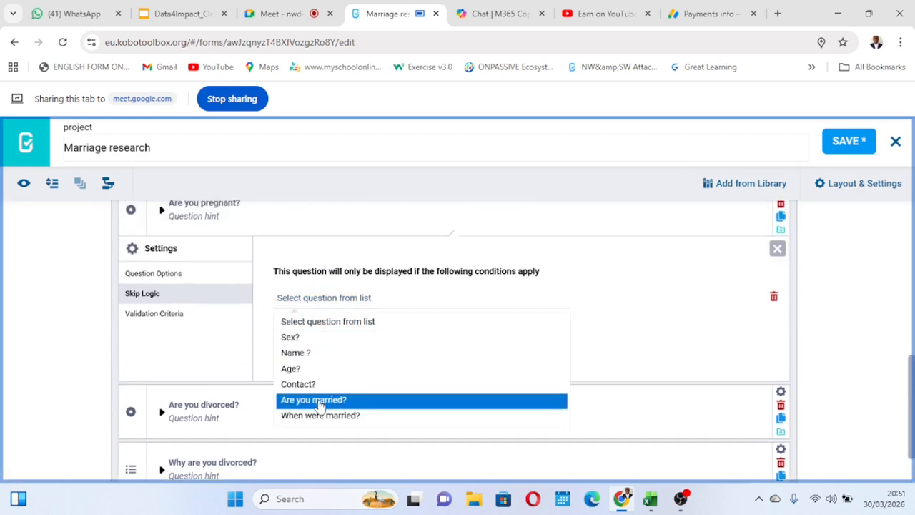
click(317, 338)
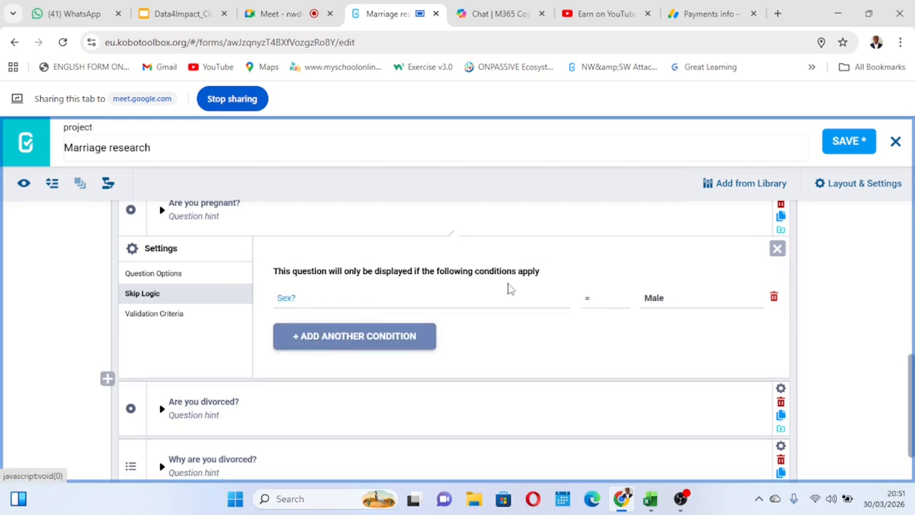
click(659, 300)
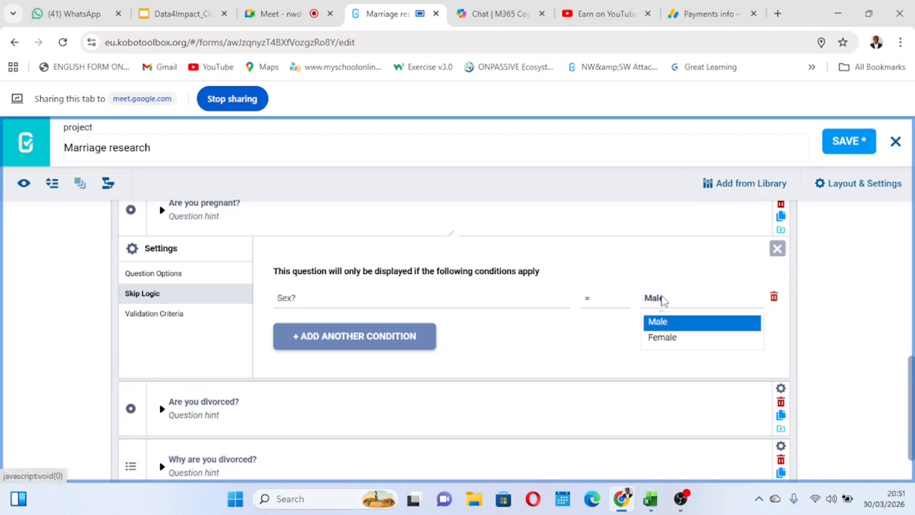
click(668, 339)
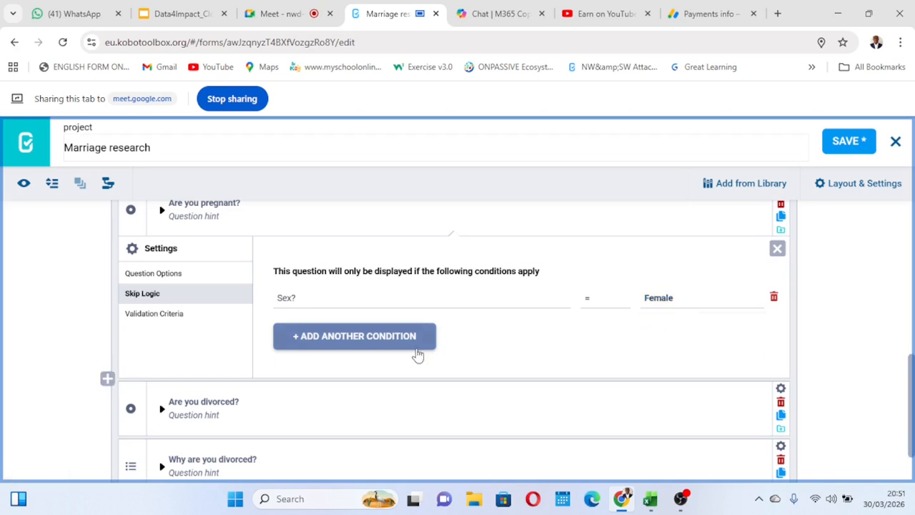
scroll(329, 336, up, 1)
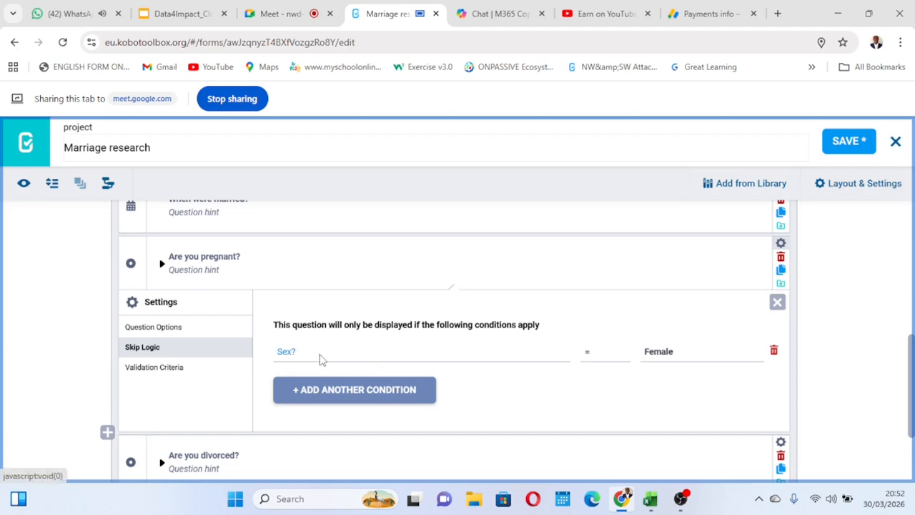
click(292, 361)
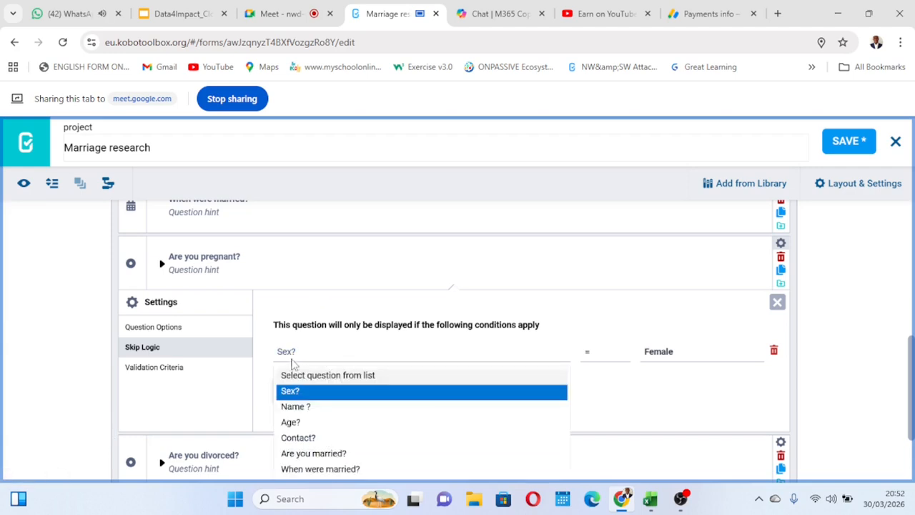
click(330, 398)
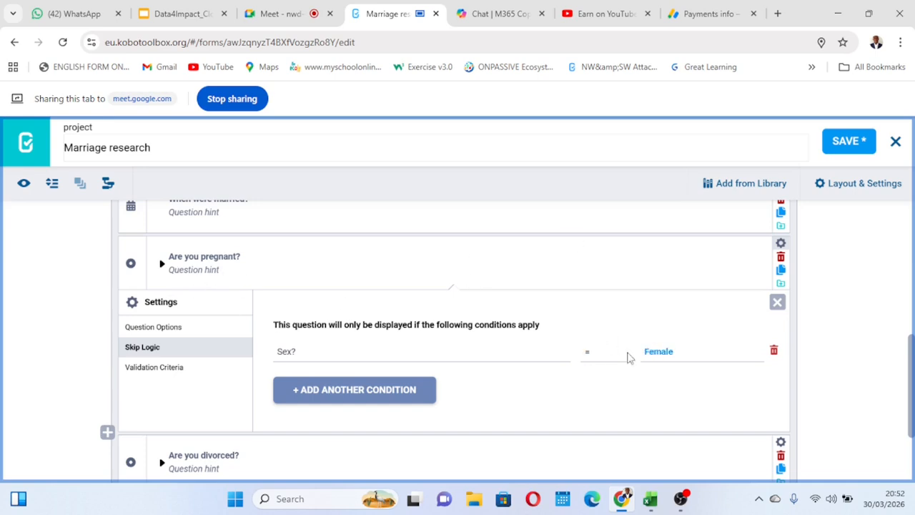
click(844, 147)
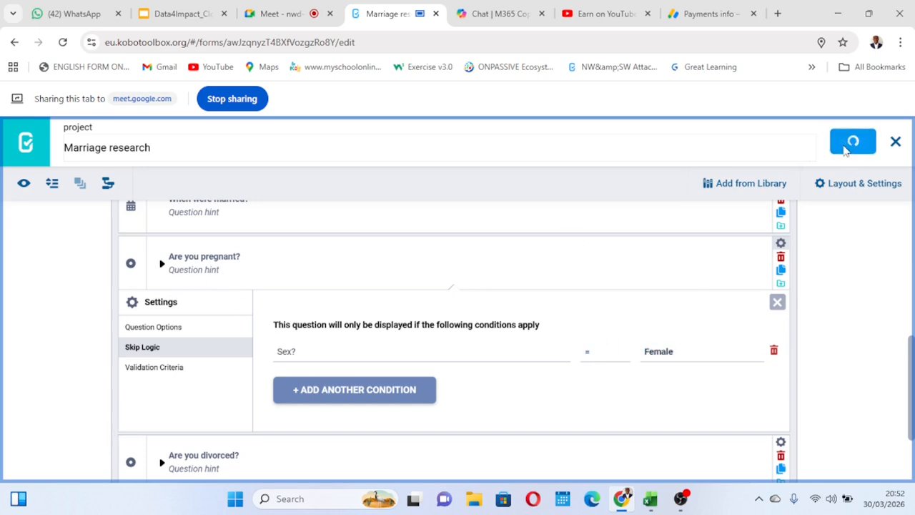
Try Male as the response value of the "Sex?" condition and highlight the "Are you pregnant?" question text for comparison.
click(661, 362)
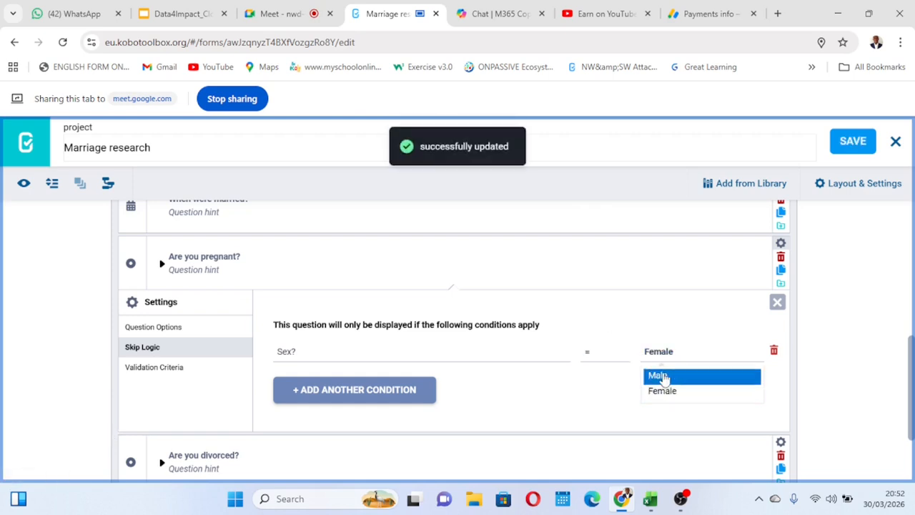
click(664, 377)
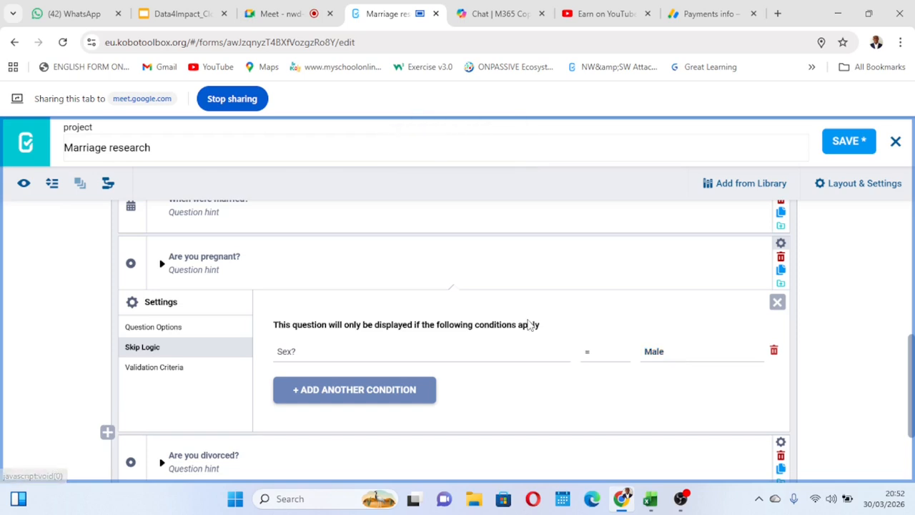
click(246, 257)
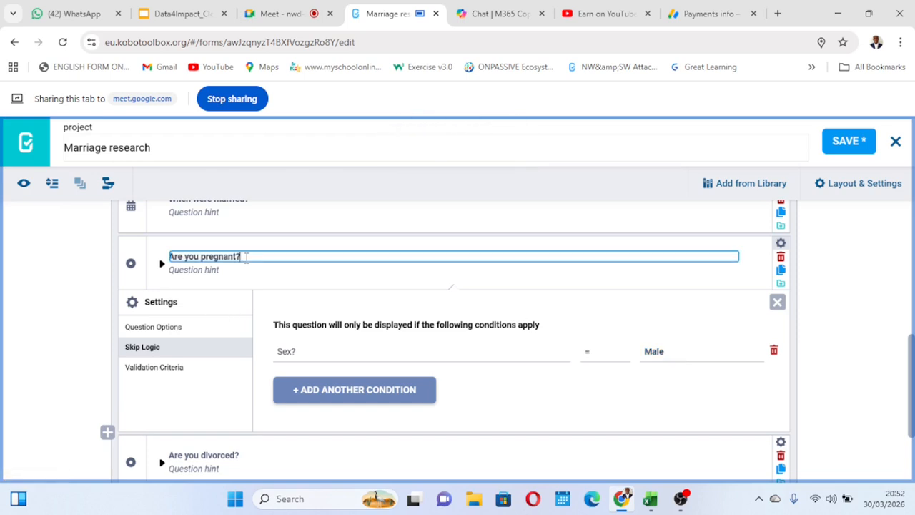
drag(242, 256, 164, 266)
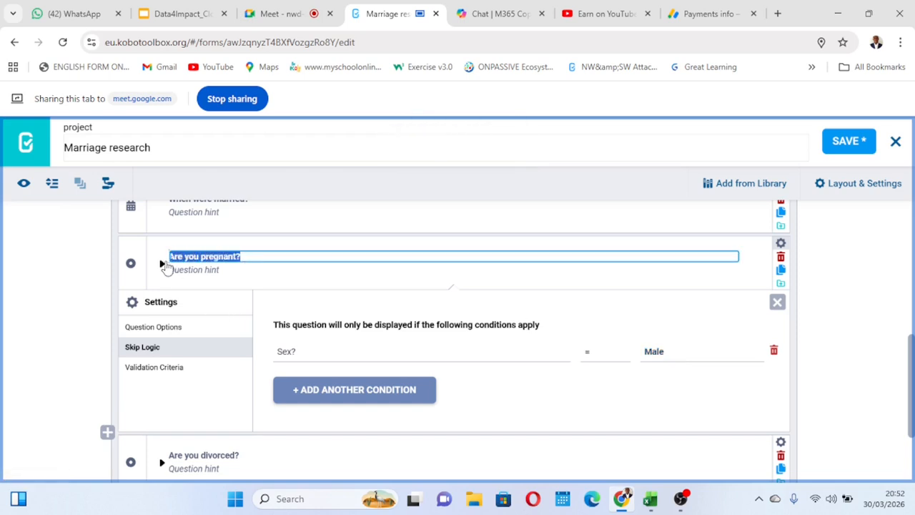
click(283, 253)
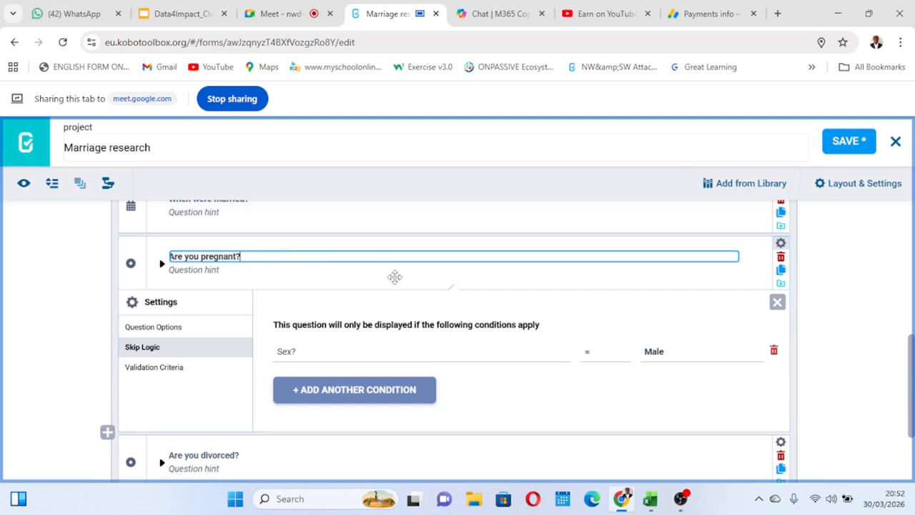
Set the response value of the "Sex?" skip logic condition to Female and save the form.
click(654, 353)
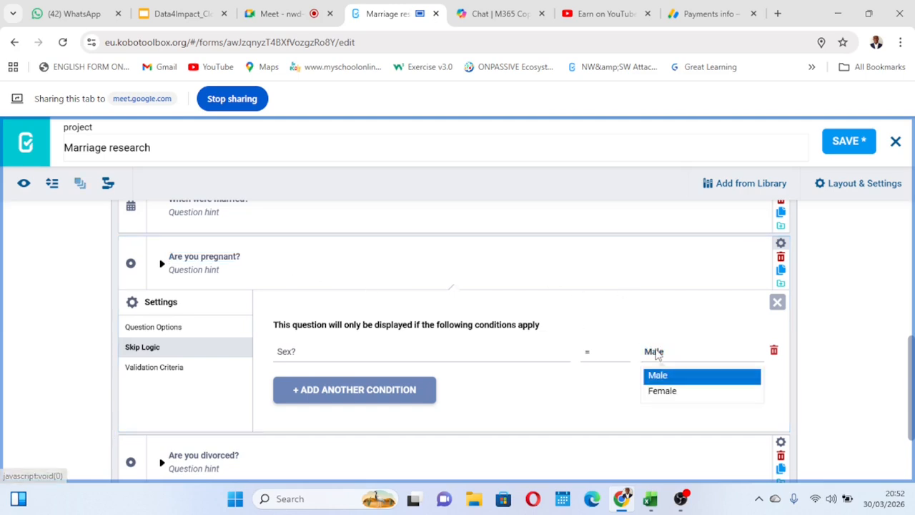
click(665, 393)
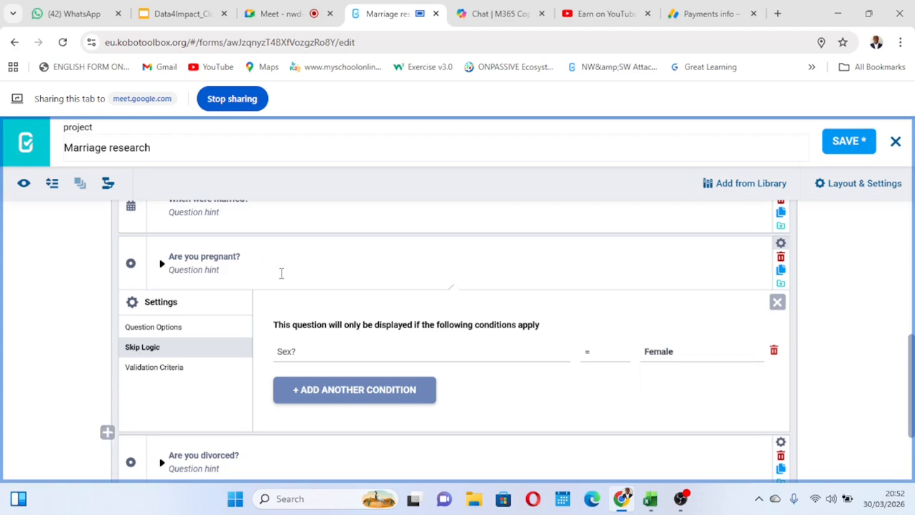
click(847, 140)
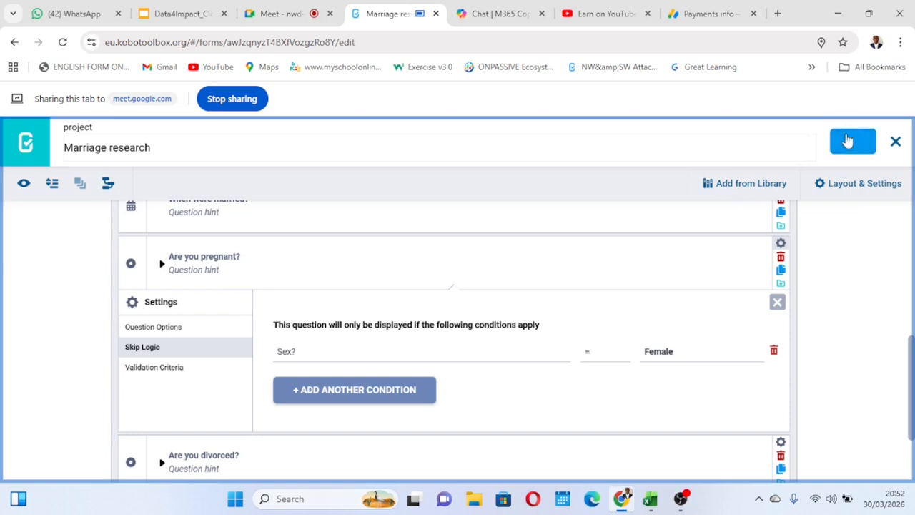
Preview the form, answer "Sex?" with Female and check the marriage questions for "Are you pregnant?".
click(23, 184)
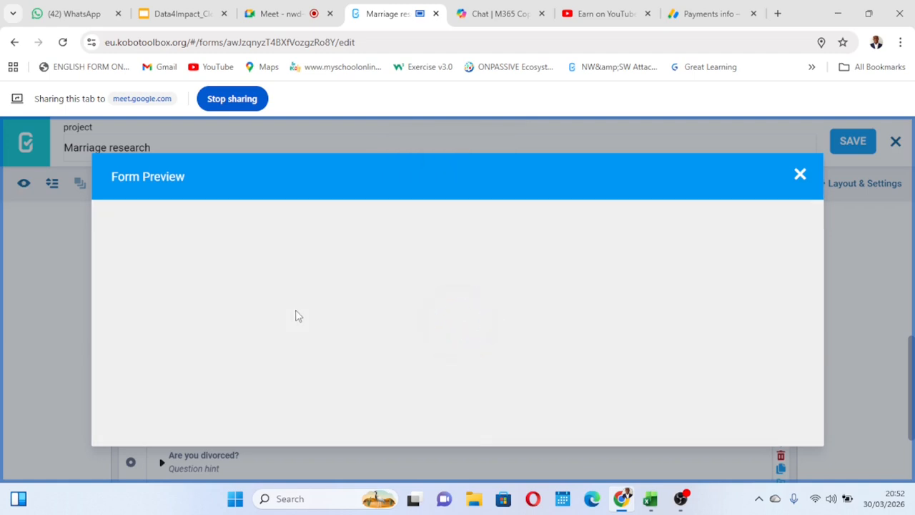
scroll(384, 328, down, 3)
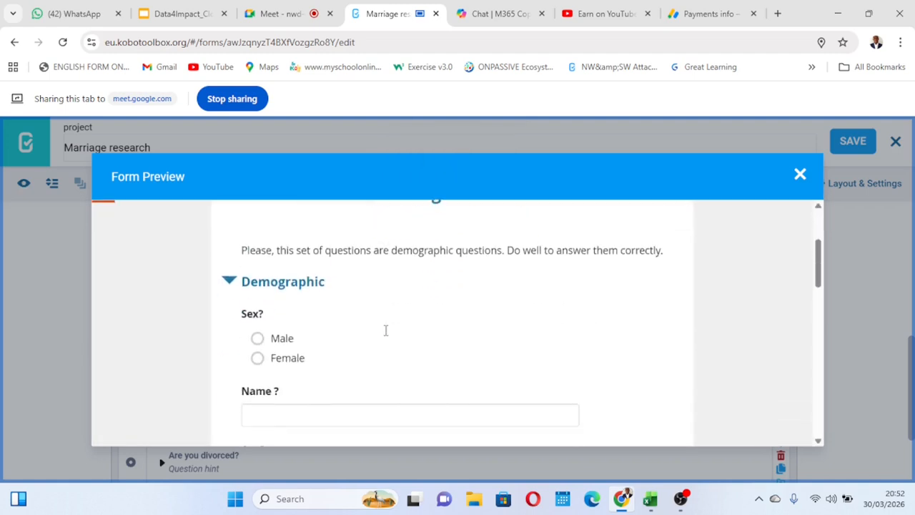
scroll(345, 335, down, 1)
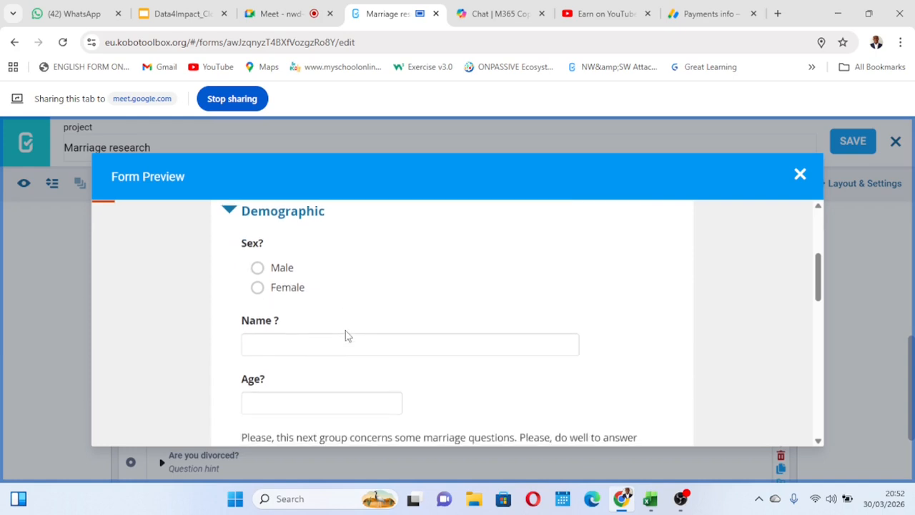
scroll(345, 336, up, 1)
click(258, 310)
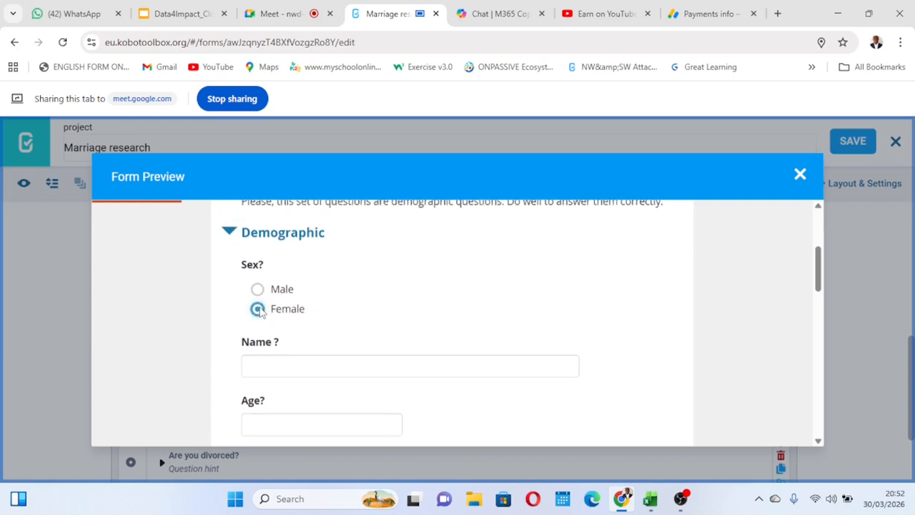
scroll(411, 343, down, 10)
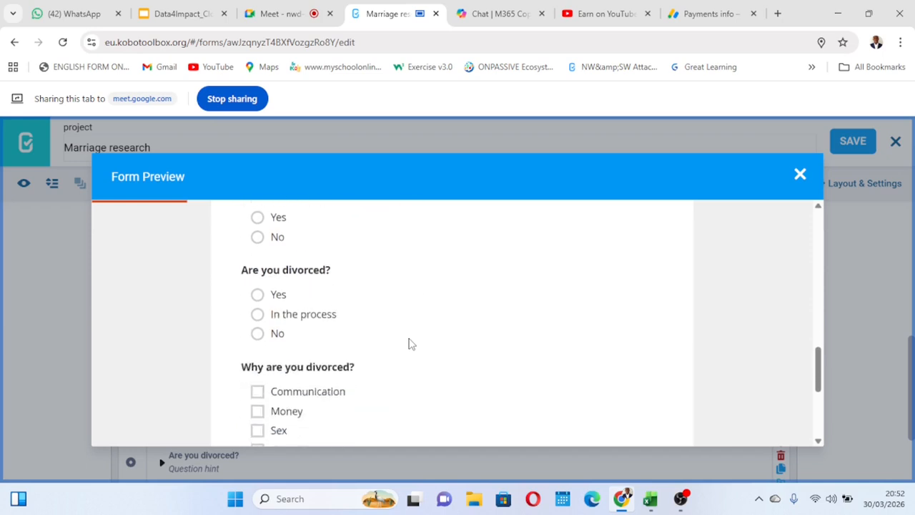
scroll(411, 344, up, 3)
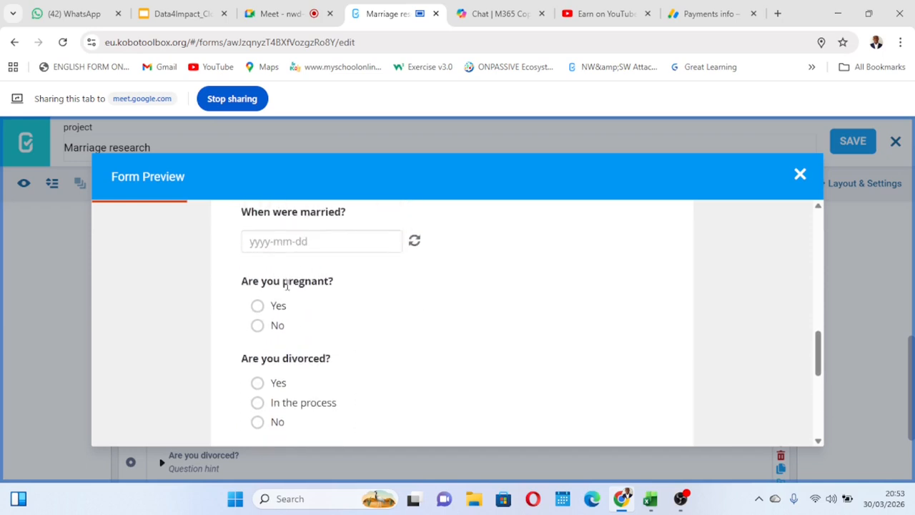
Change the previewed "Sex?" answer to Male and check whether "Are you pregnant?" appears between the marriage date and divorce questions.
scroll(331, 310, up, 10)
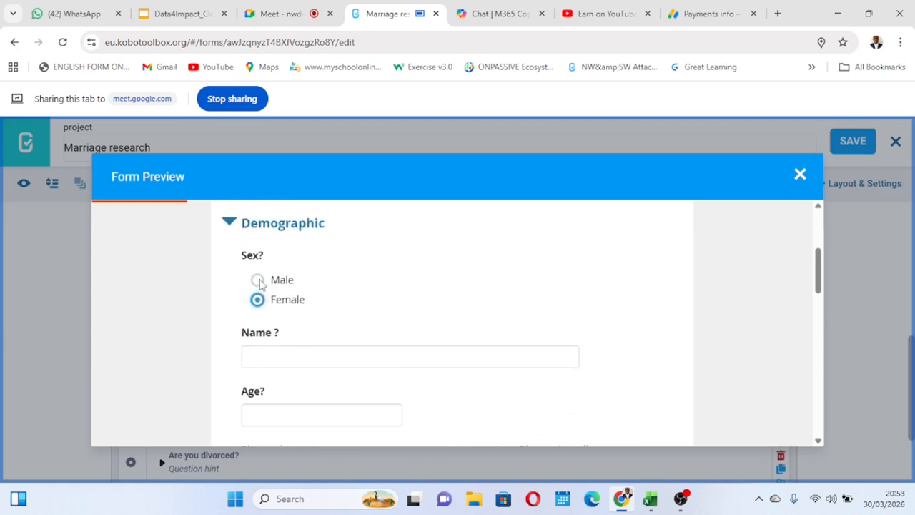
scroll(440, 328, down, 10)
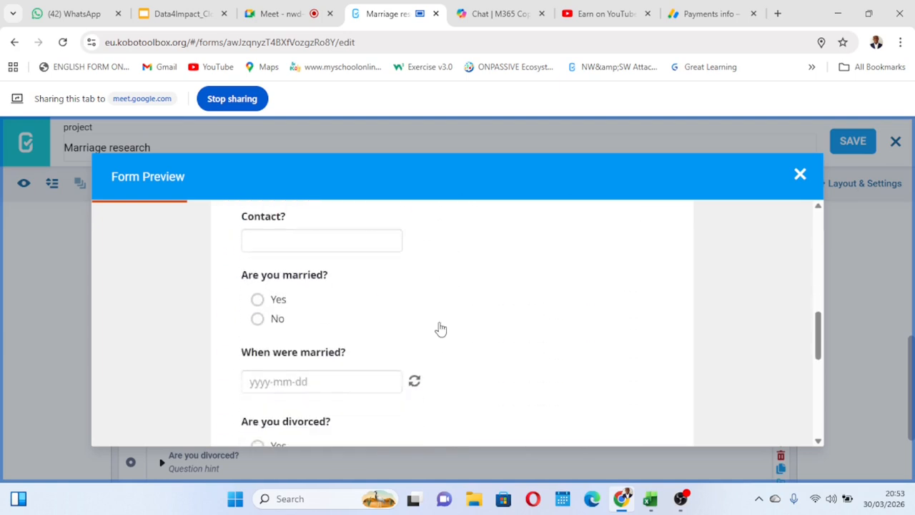
scroll(439, 327, down, 5)
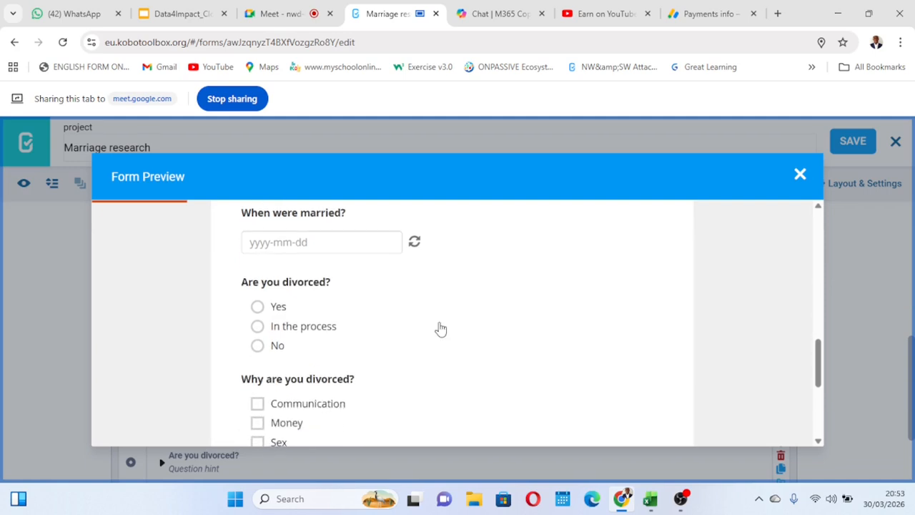
scroll(439, 327, down, 1)
scroll(437, 327, up, 3)
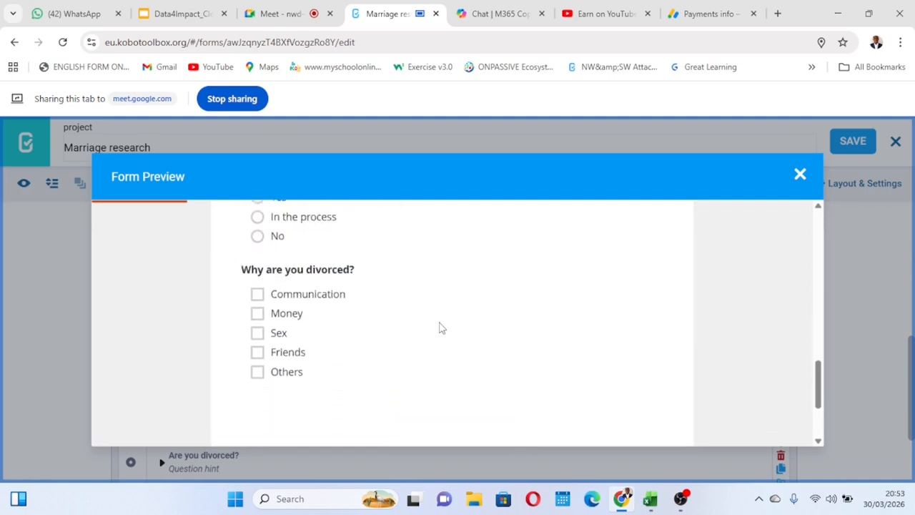
scroll(358, 340, up, 1)
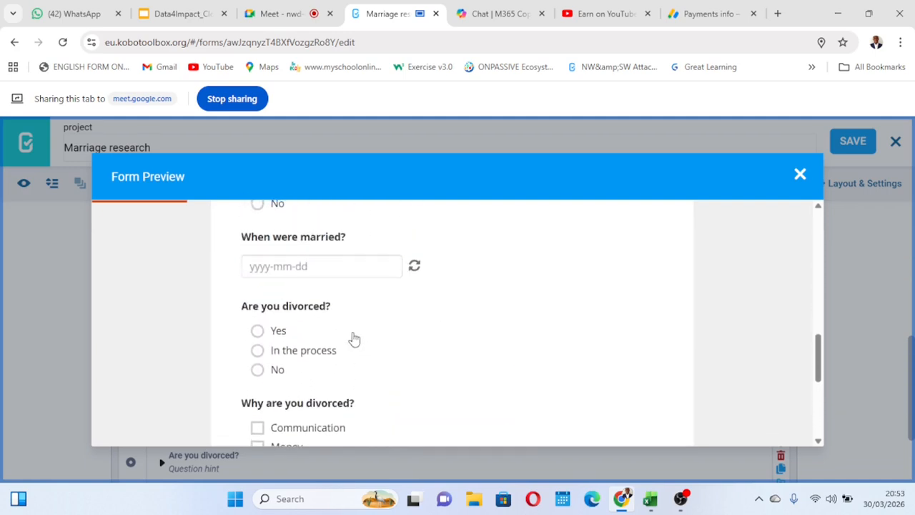
scroll(336, 321, down, 1)
scroll(335, 319, up, 2)
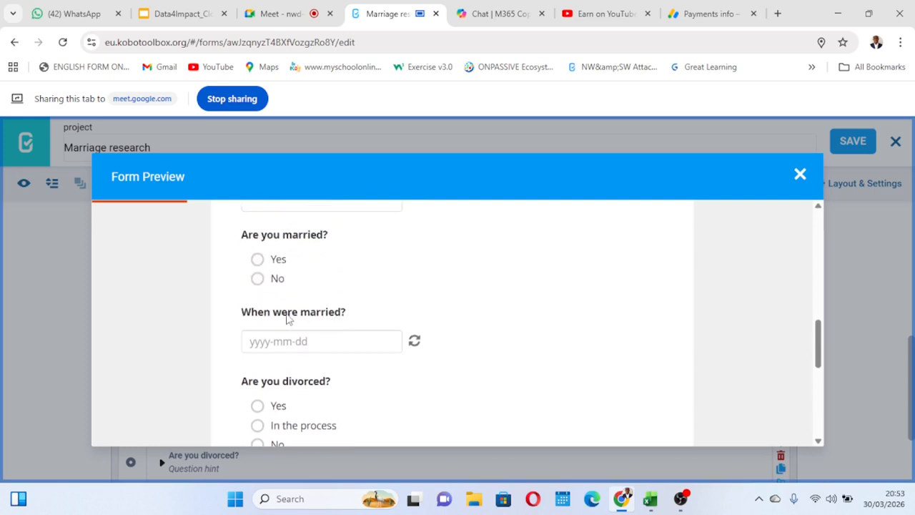
scroll(323, 328, up, 1)
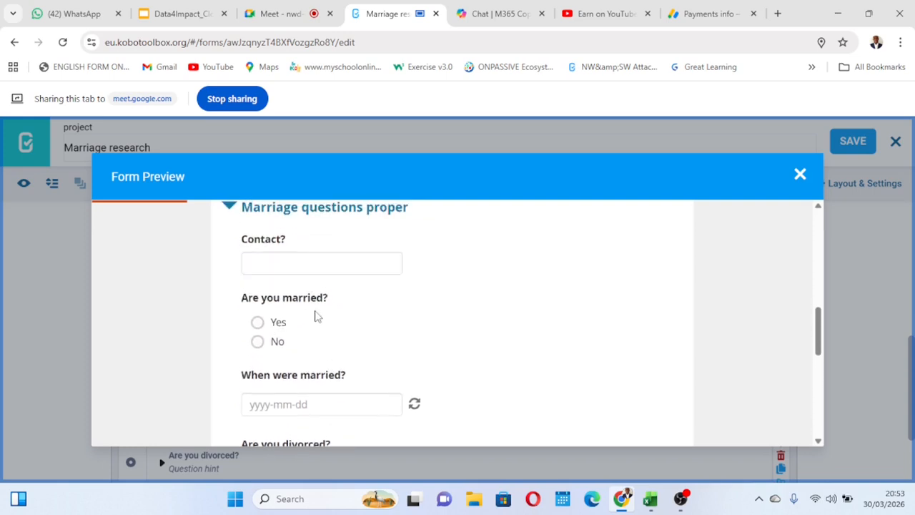
Switch the "Sex?" answer back to Female in the preview and recheck the marriage questions for "Are you pregnant?".
scroll(316, 318, up, 1)
scroll(341, 322, up, 3)
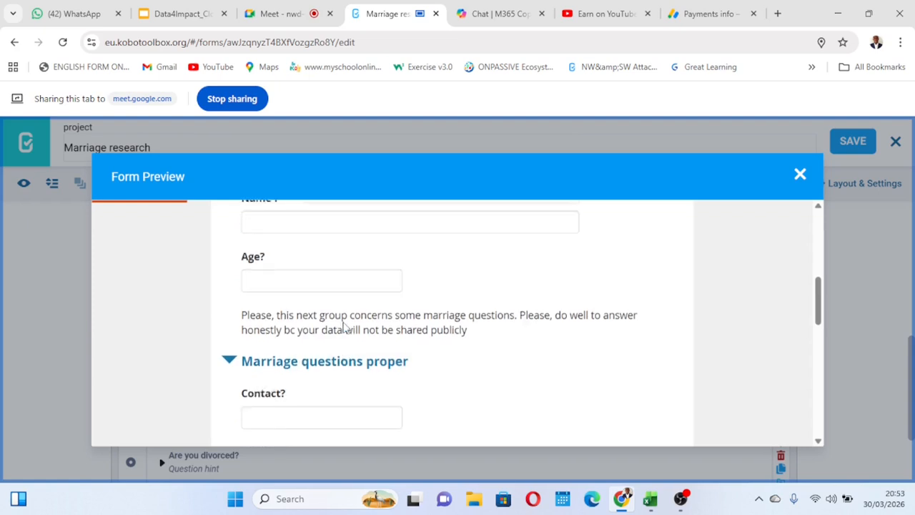
scroll(307, 332, up, 1)
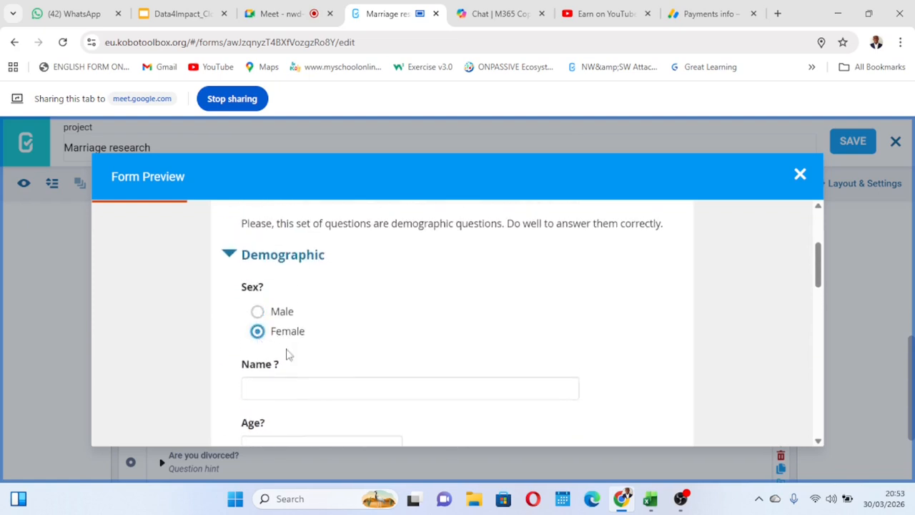
scroll(361, 366, down, 5)
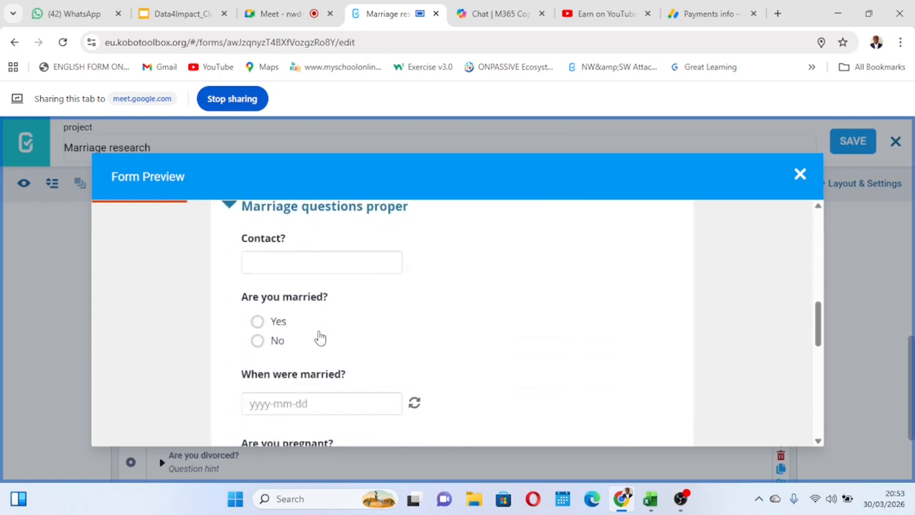
scroll(364, 359, down, 1)
scroll(368, 355, down, 2)
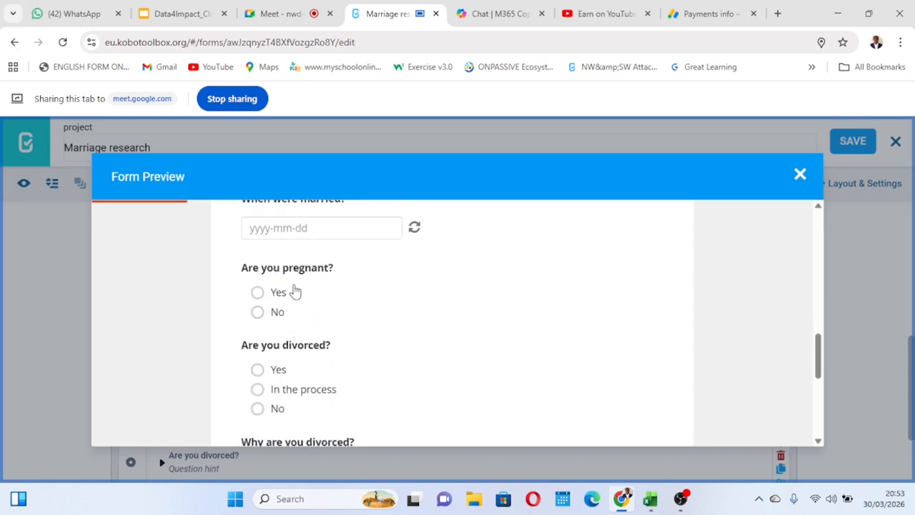
Answer "Sex?" with Male once more, recheck the marriage questions and close the form preview.
scroll(327, 302, up, 5)
scroll(326, 302, up, 3)
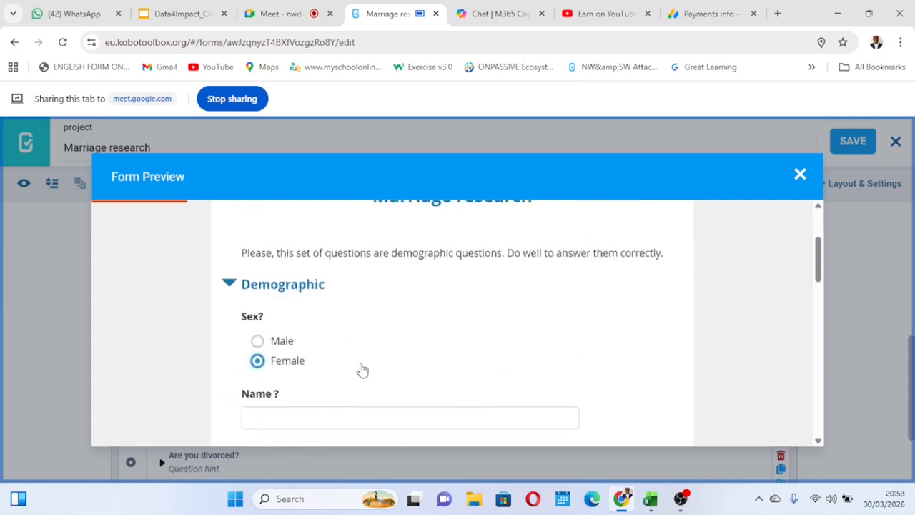
click(257, 342)
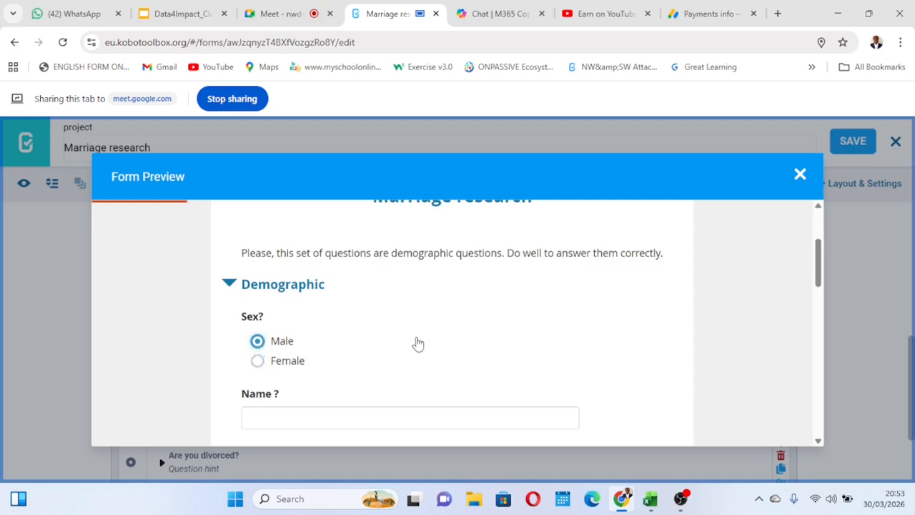
scroll(414, 343, down, 5)
scroll(419, 343, down, 6)
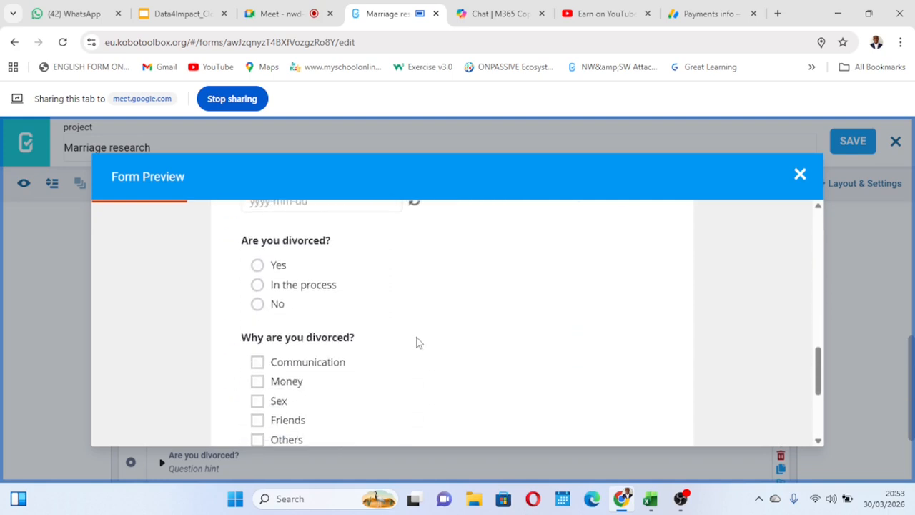
scroll(418, 343, up, 2)
scroll(418, 343, up, 1)
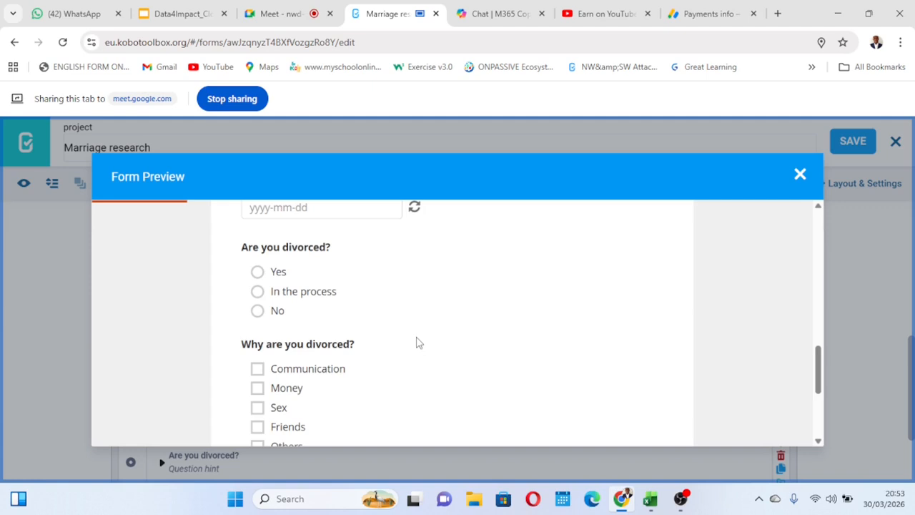
click(798, 176)
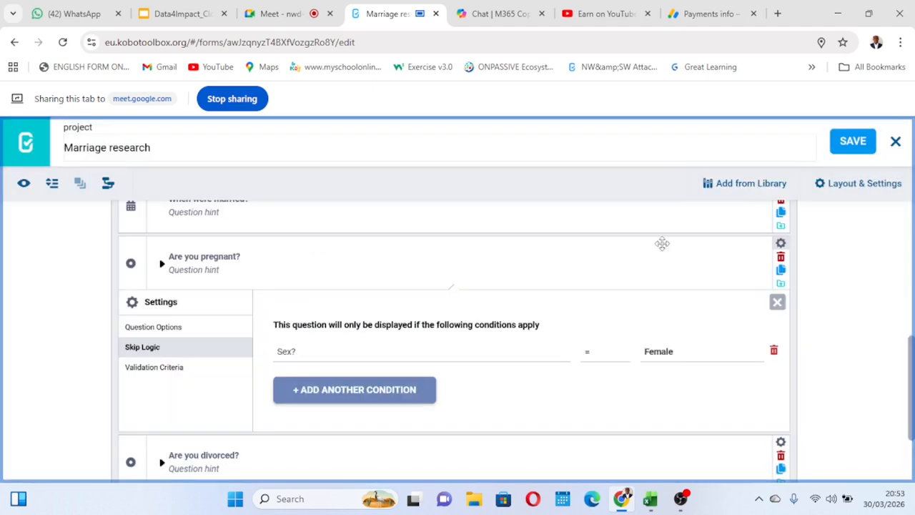